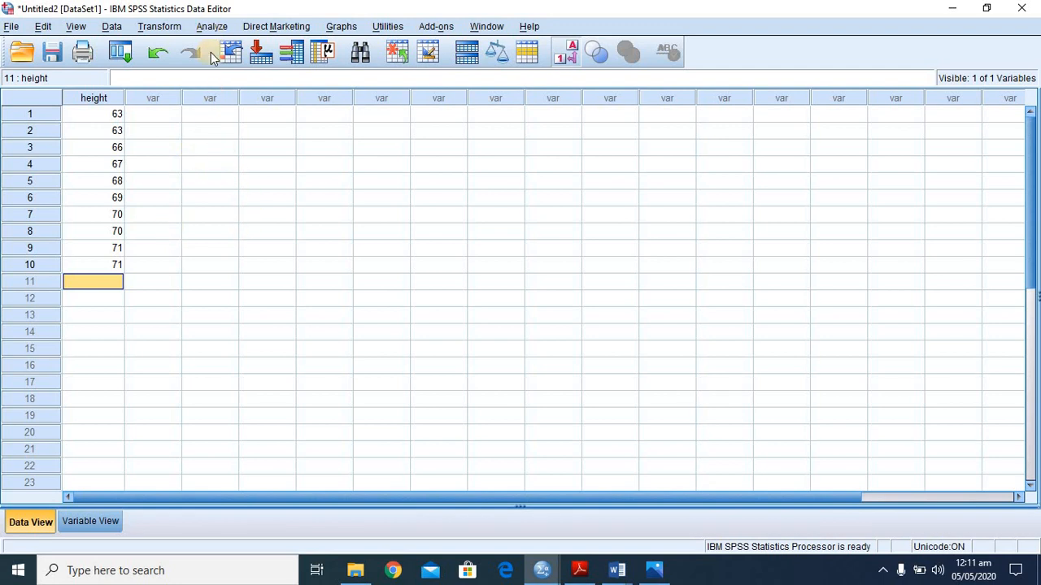
# - Start an Explore analysis under descriptive statistics and add height to the dependent list
pyautogui.click(212, 26)
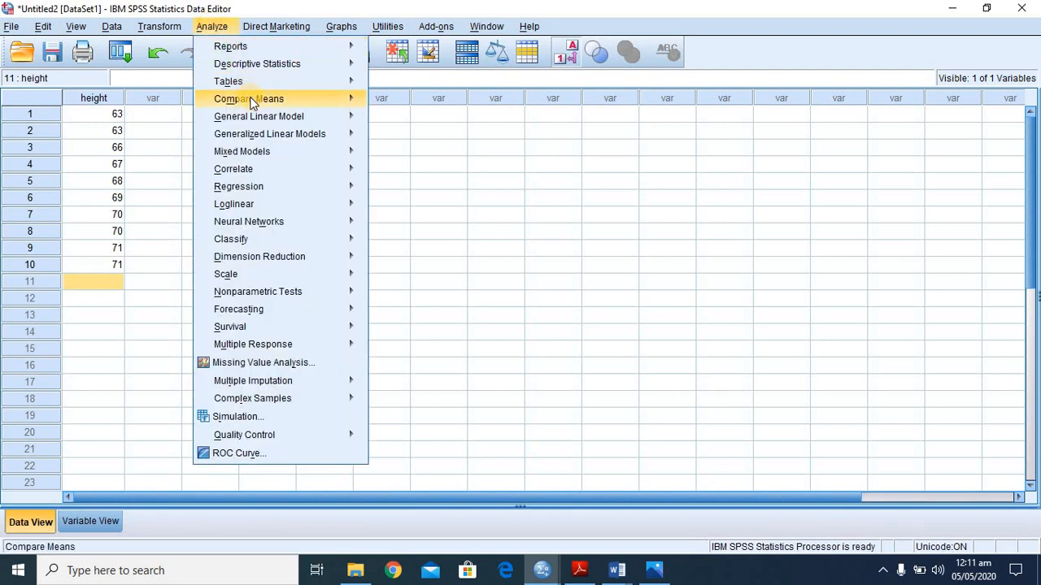
pyautogui.moveTo(250, 99)
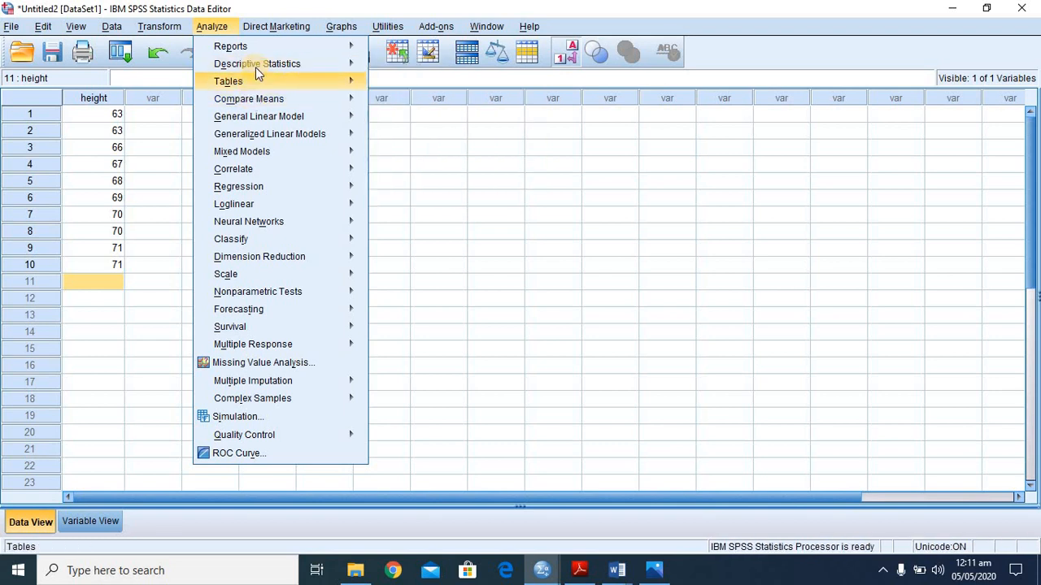
pyautogui.moveTo(257, 64)
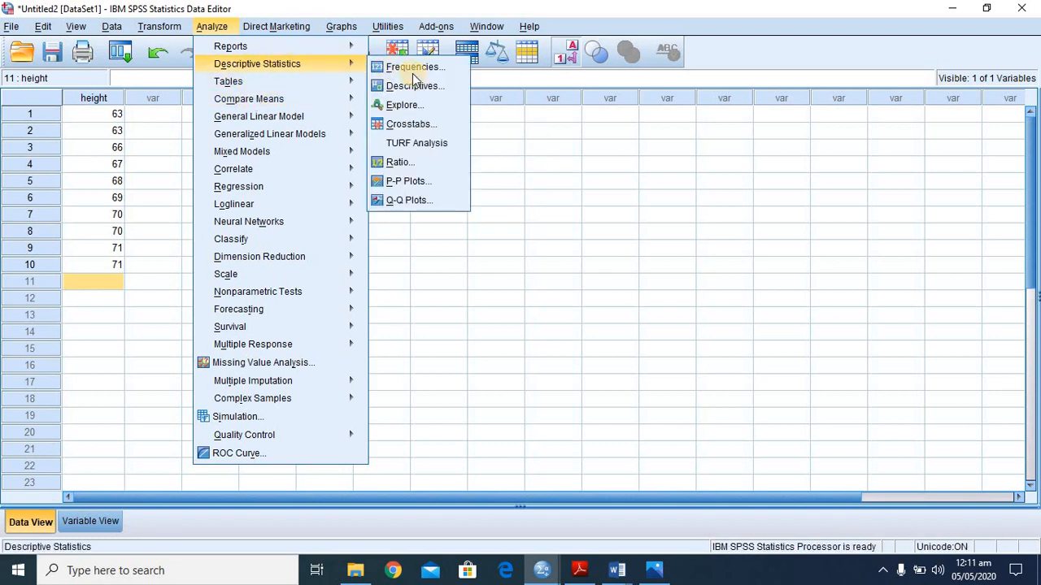
pyautogui.click(416, 105)
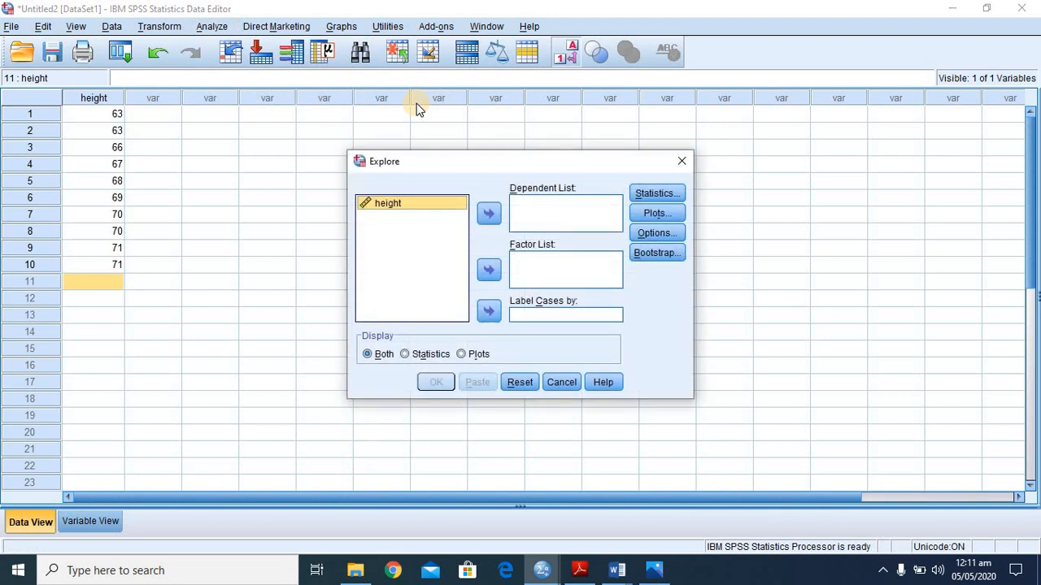
pyautogui.click(396, 203)
pyautogui.click(489, 211)
pyautogui.click(661, 197)
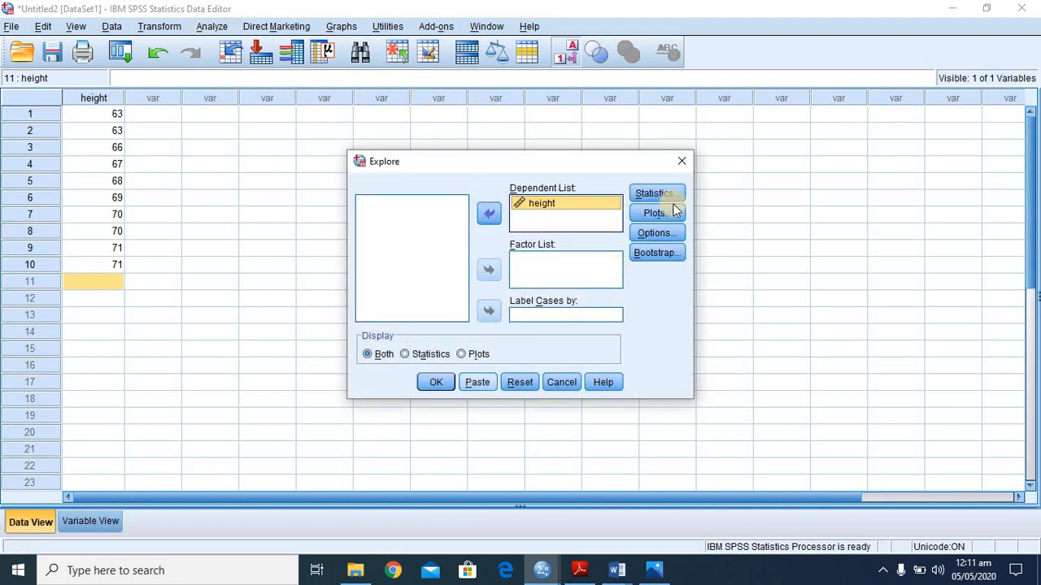
# - Set the Explore plots to no boxplots, a histogram without stem-and-leaf, and normality plots with tests, and run the analysis
pyautogui.click(655, 213)
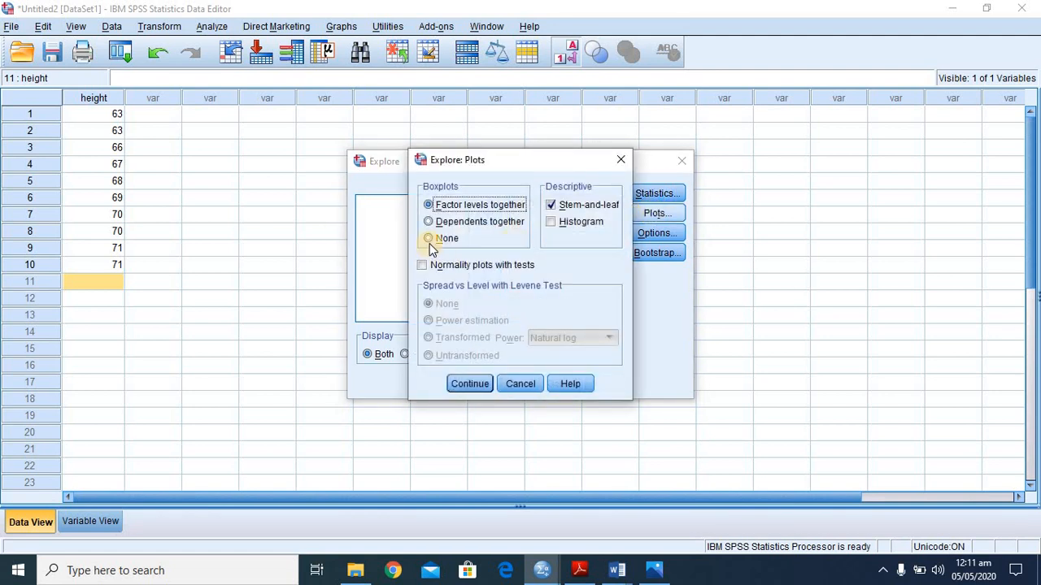
pyautogui.click(427, 238)
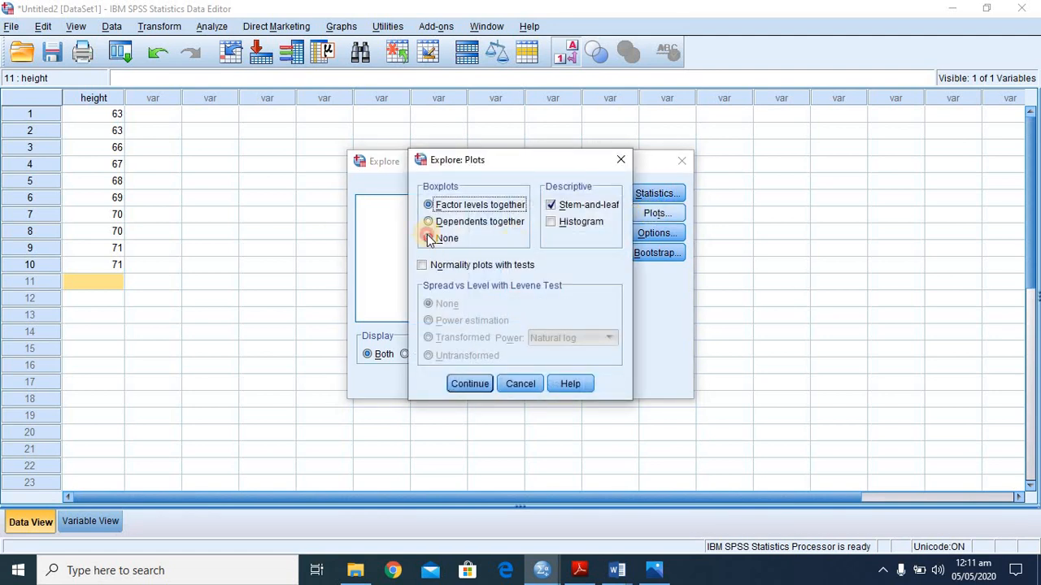
pyautogui.click(552, 222)
pyautogui.click(550, 205)
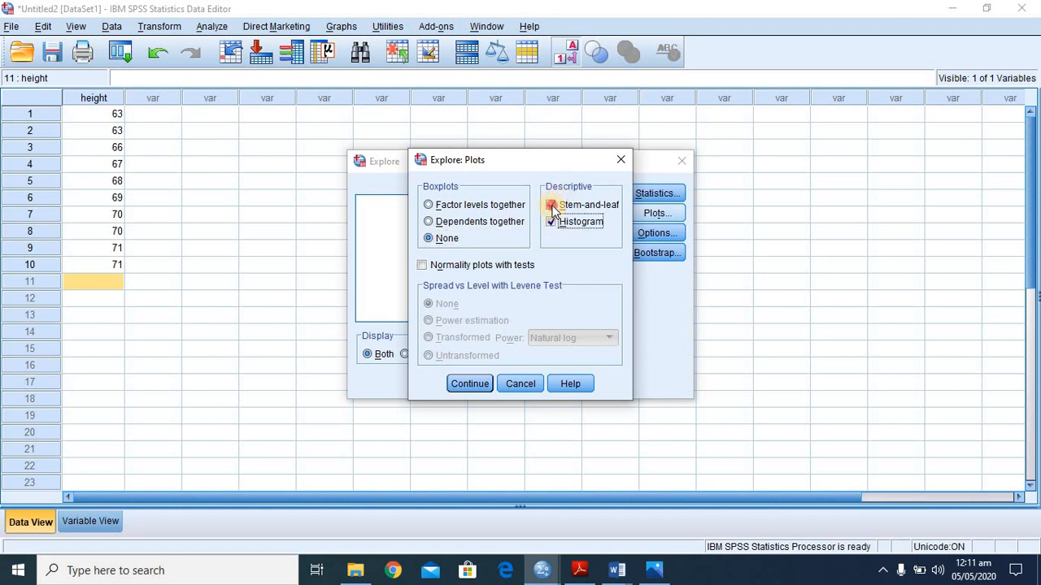
pyautogui.click(423, 266)
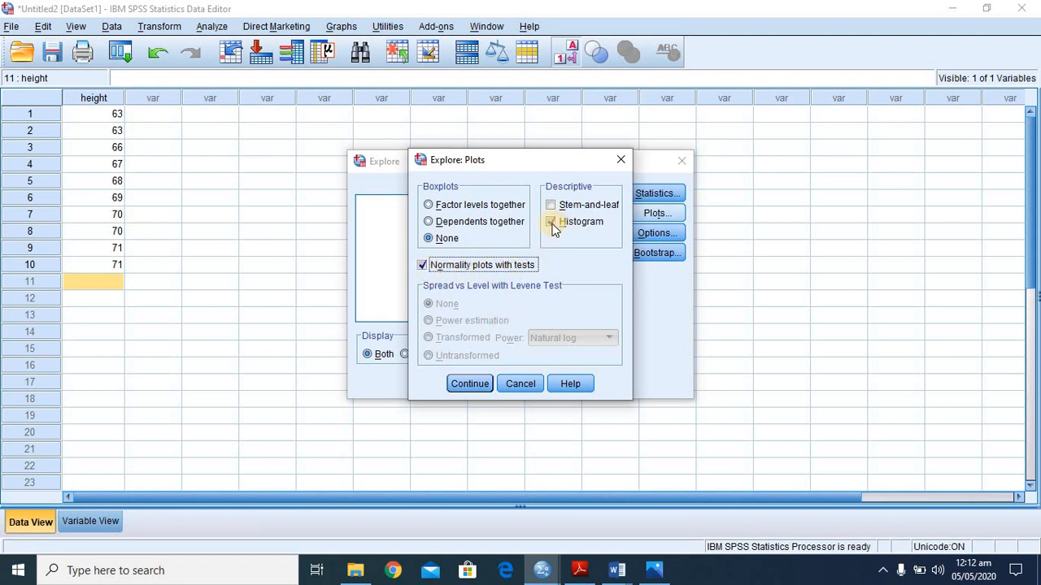
pyautogui.click(469, 387)
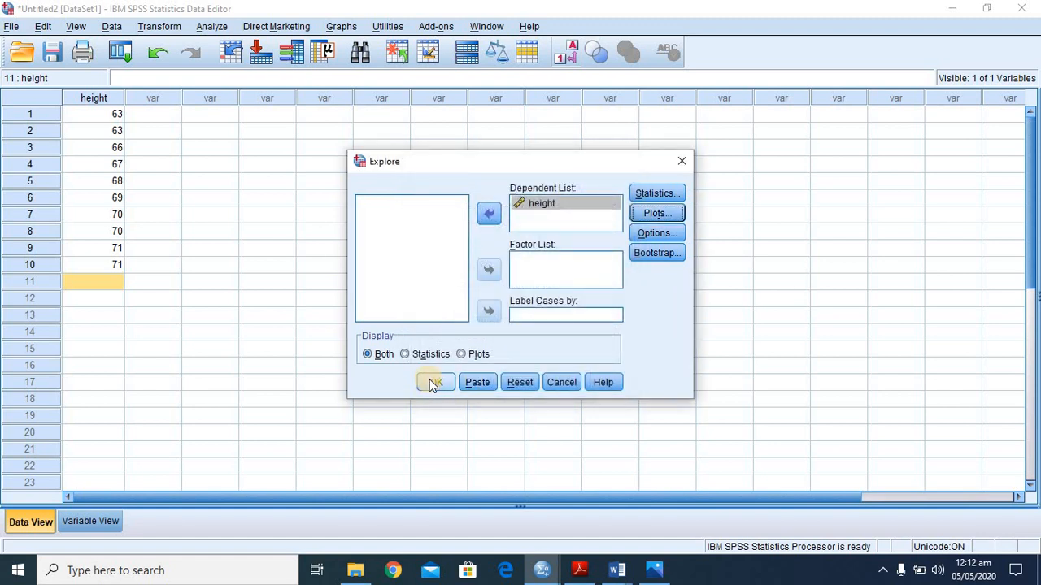
pyautogui.click(429, 380)
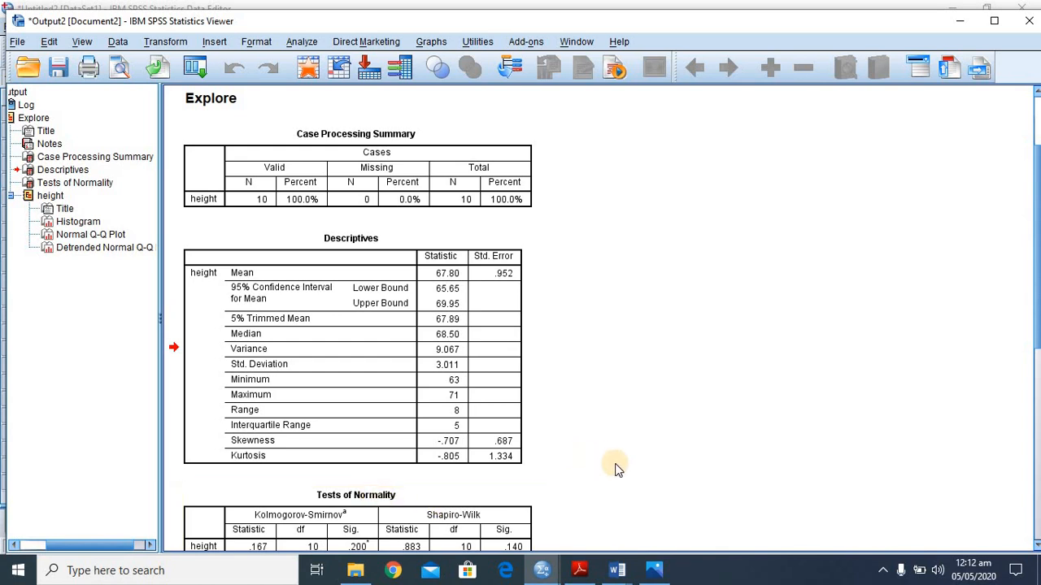
# - Examine the Explore output for height, covering the descriptives, normality tests, histogram and Q-Q plots
pyautogui.scroll(-3, 618, 467)
pyautogui.scroll(2, 618, 467)
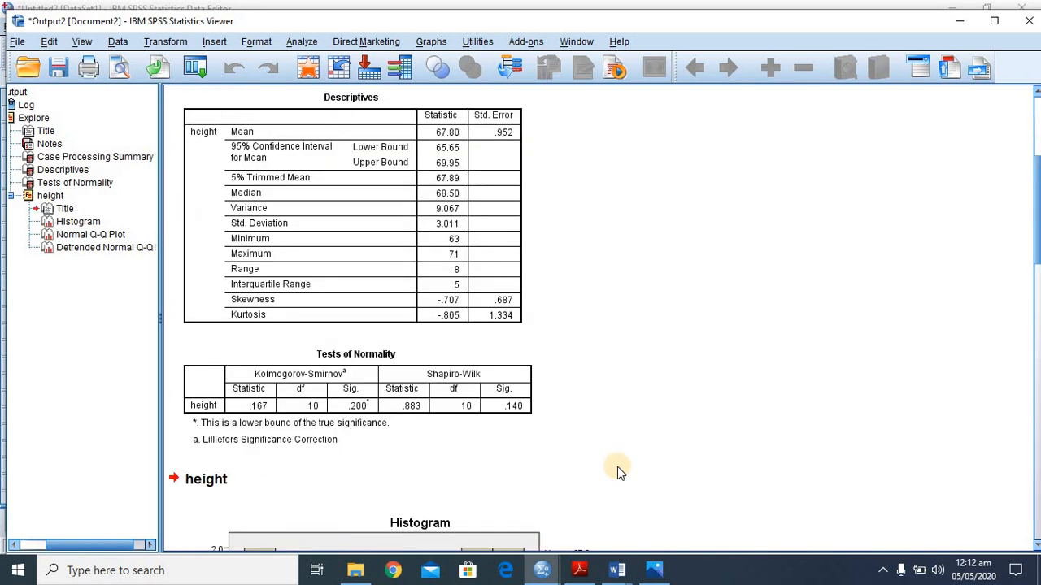
pyautogui.scroll(-5, 617, 471)
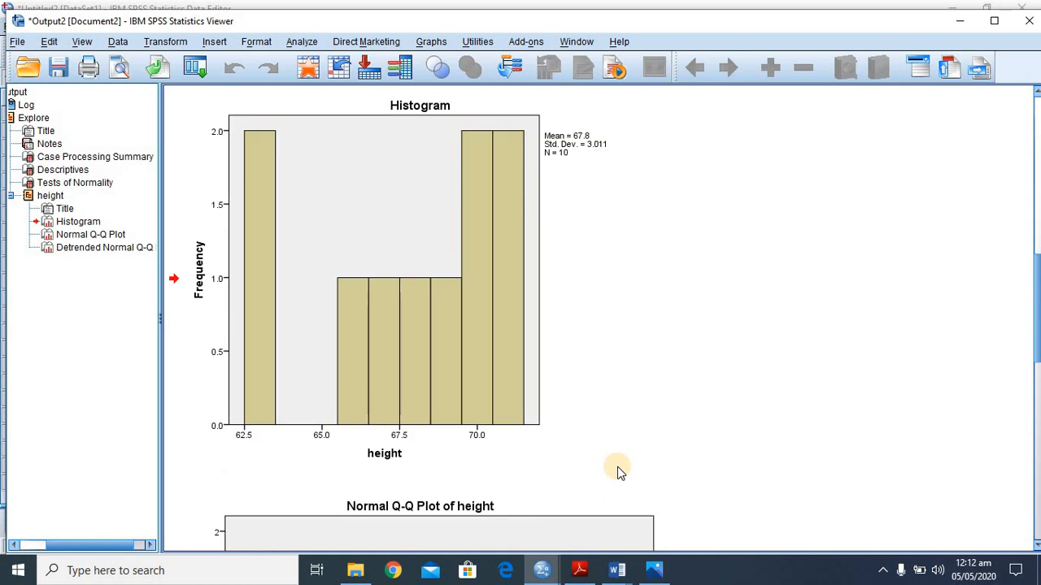
pyautogui.scroll(-5, 617, 470)
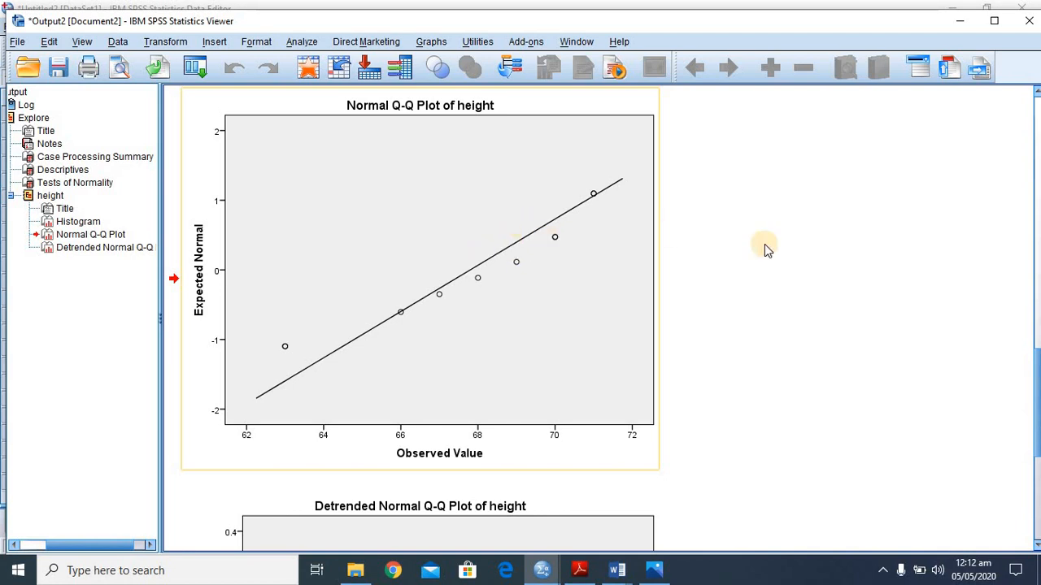
pyautogui.press('Down')
pyautogui.press('Up')
pyautogui.press('Up')
pyautogui.press('Up')
pyautogui.press('Up')
pyautogui.press('Up')
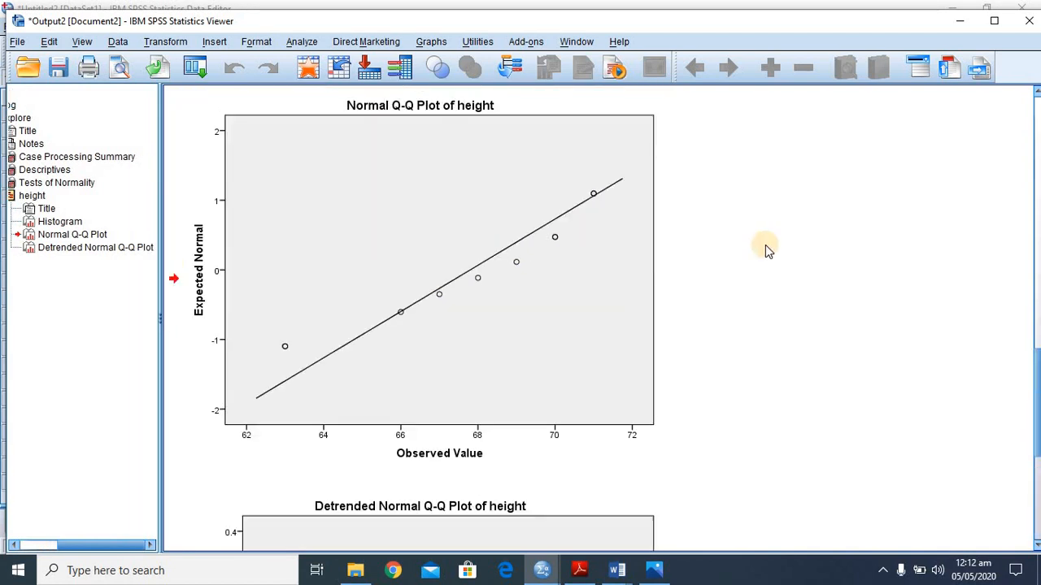
pyautogui.press('Up')
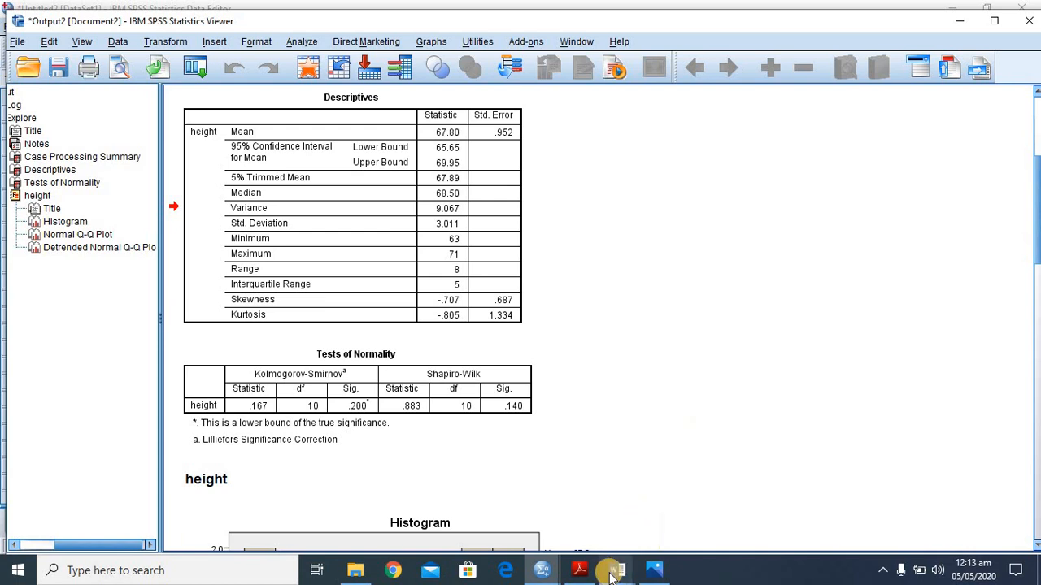
# - Consult the textbook example page2.jpg in Photos and the Tests of Normality output in SPSS, and return to the Untitled2 dataset
pyautogui.click(654, 572)
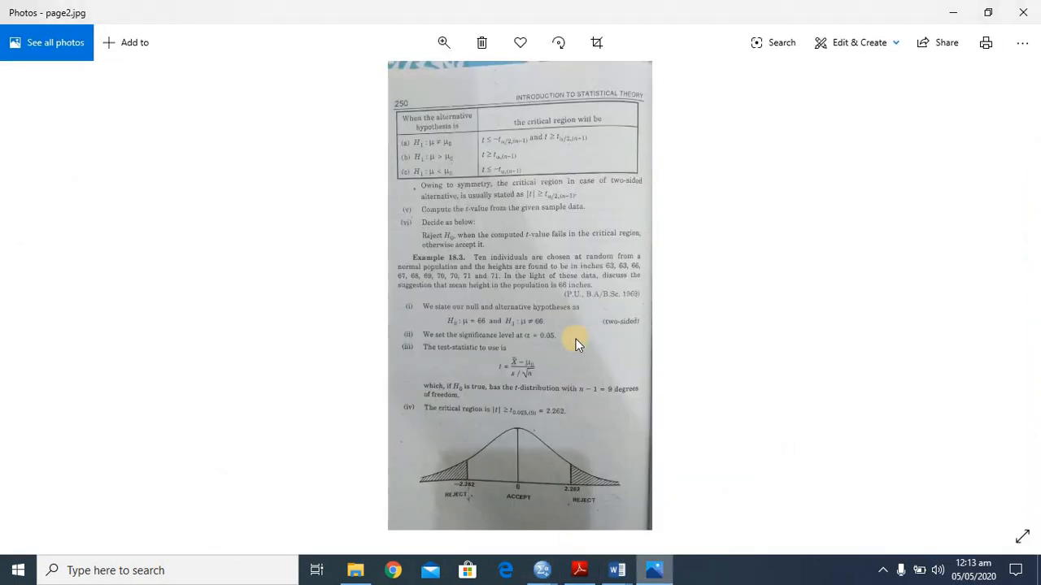
pyautogui.moveTo(544, 576)
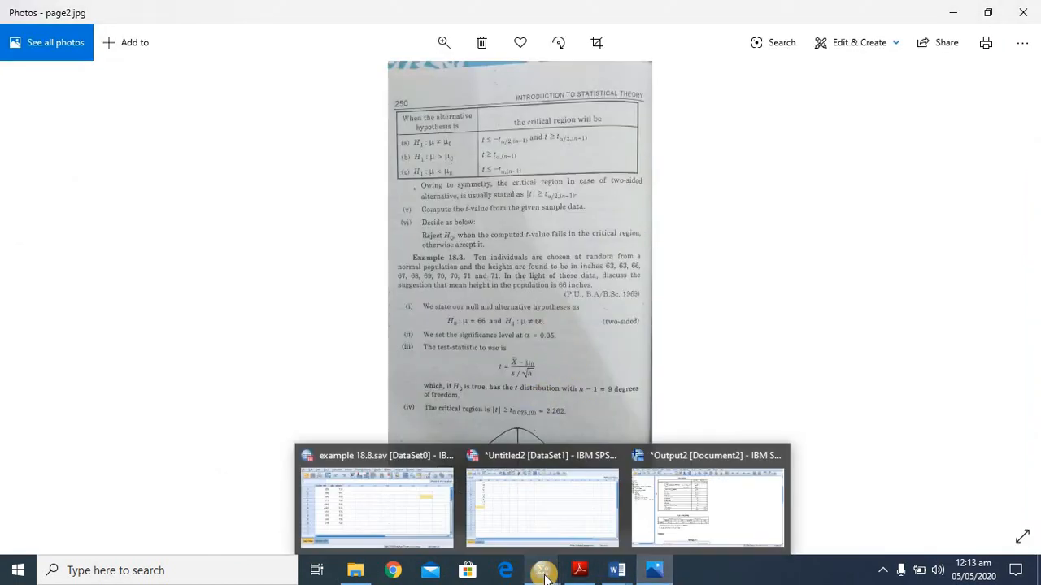
pyautogui.click(530, 497)
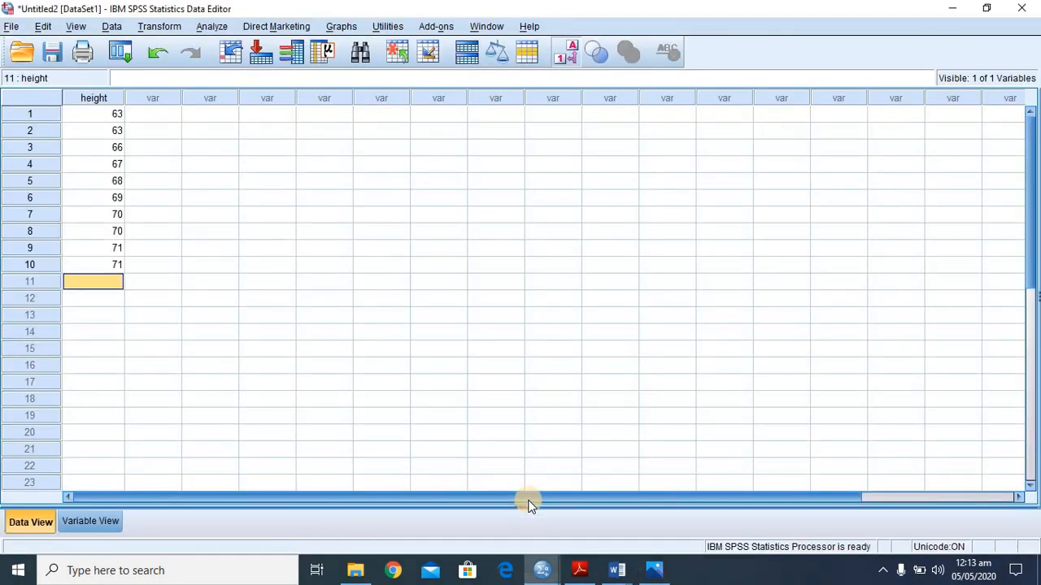
pyautogui.moveTo(542, 570)
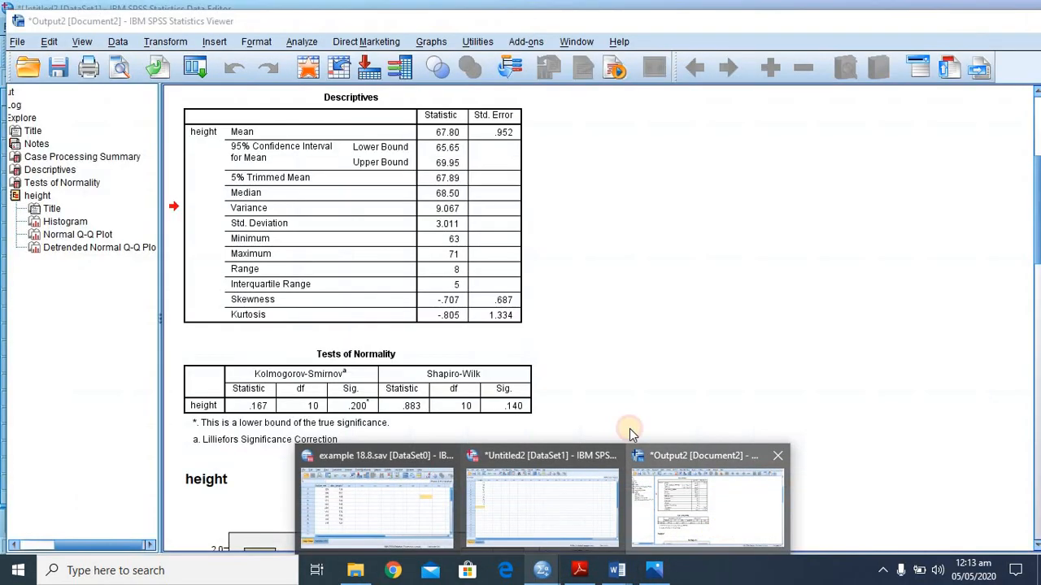
pyautogui.click(630, 498)
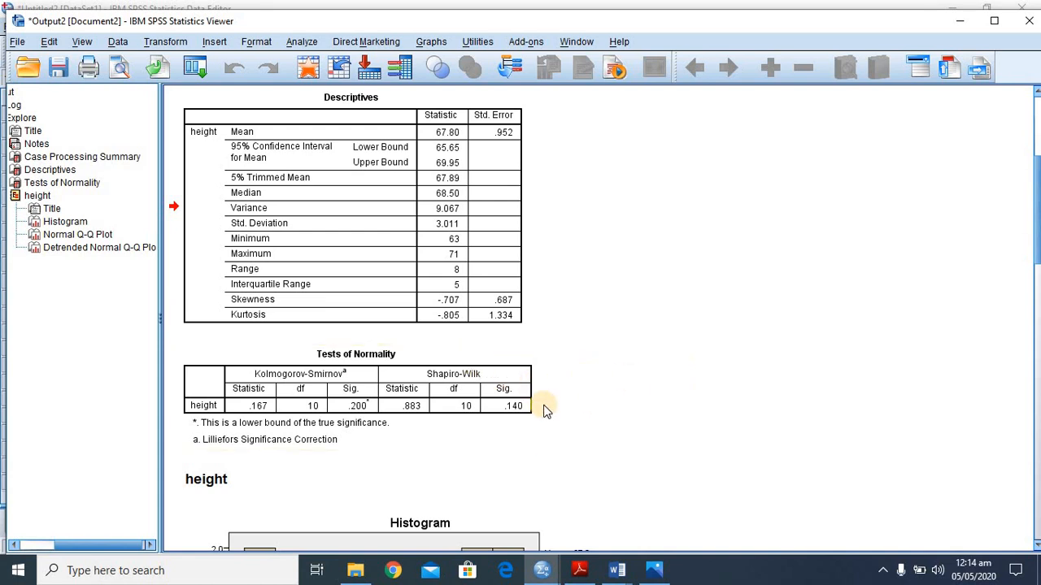
pyautogui.moveTo(551, 574)
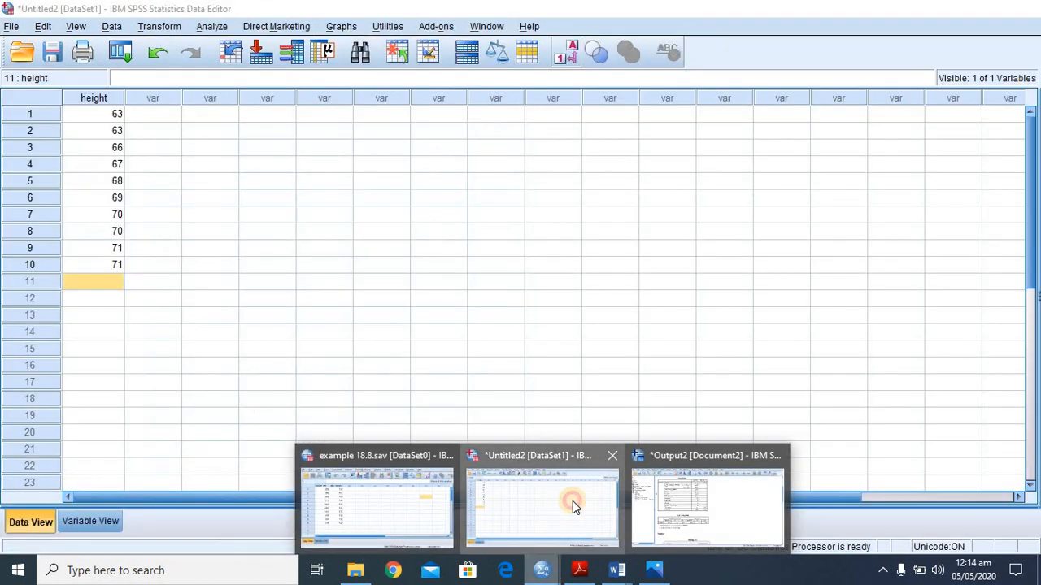
pyautogui.click(573, 500)
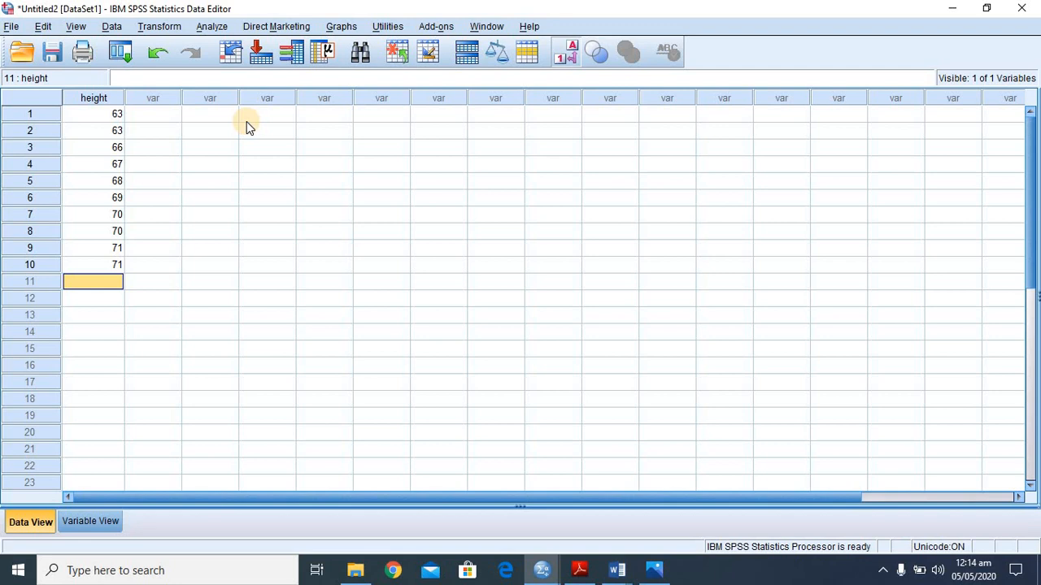
pyautogui.click(213, 27)
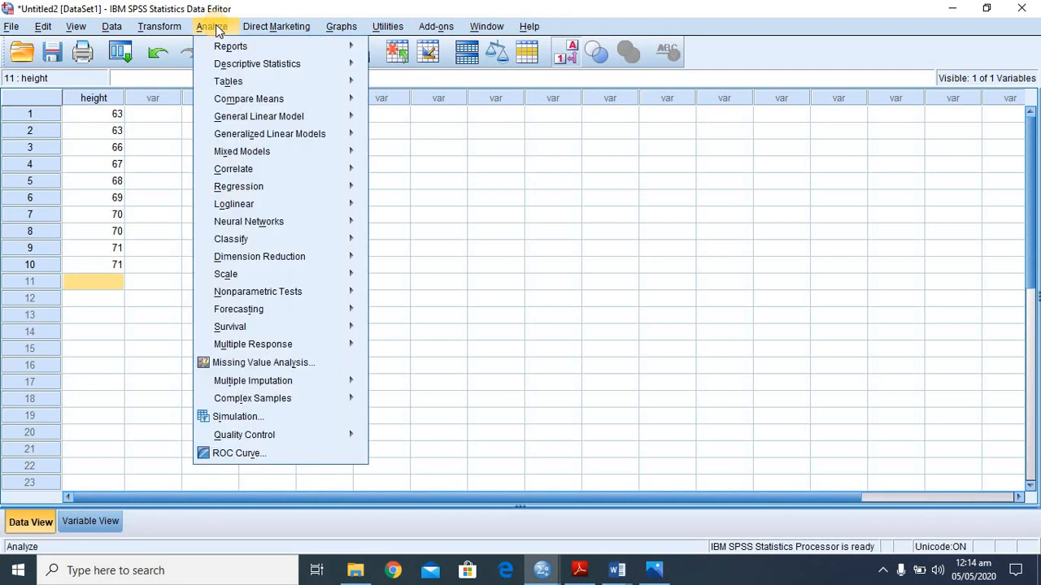
pyautogui.moveTo(253, 98)
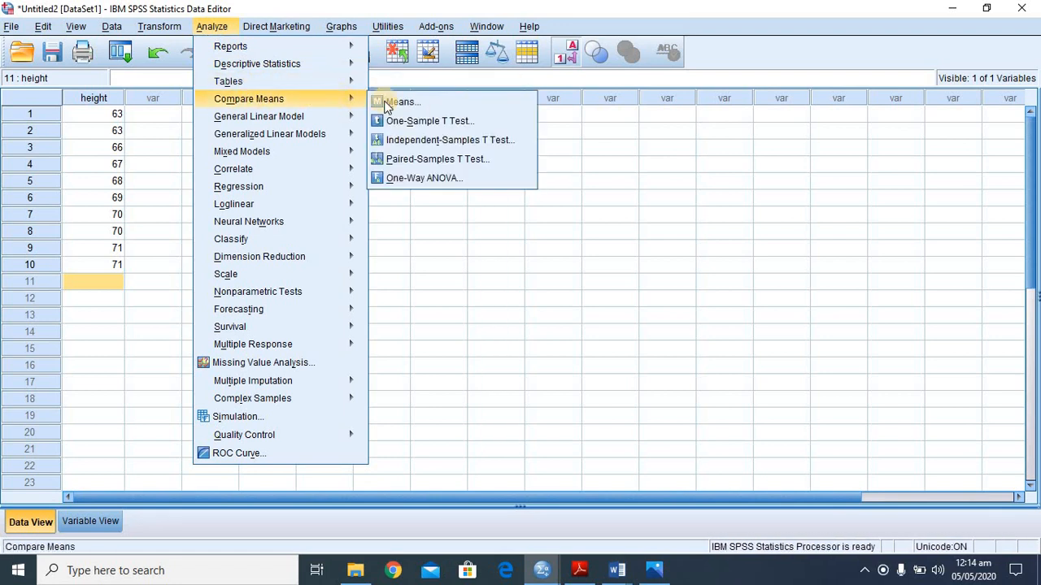
pyautogui.click(440, 232)
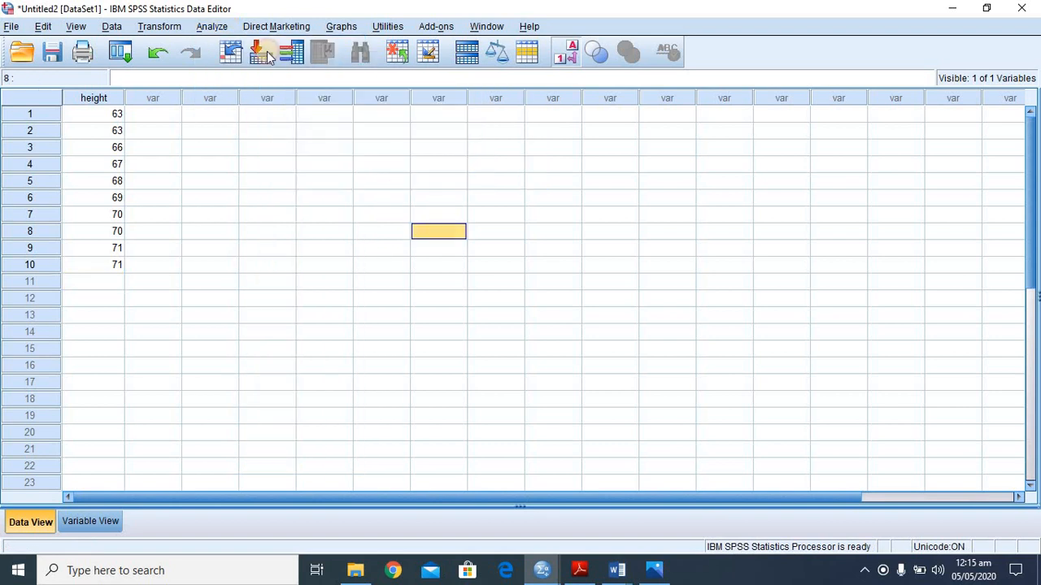
# - Open the One-Sample T Test and clear height from the test variables as well as the test value
pyautogui.click(212, 26)
pyautogui.moveTo(260, 104)
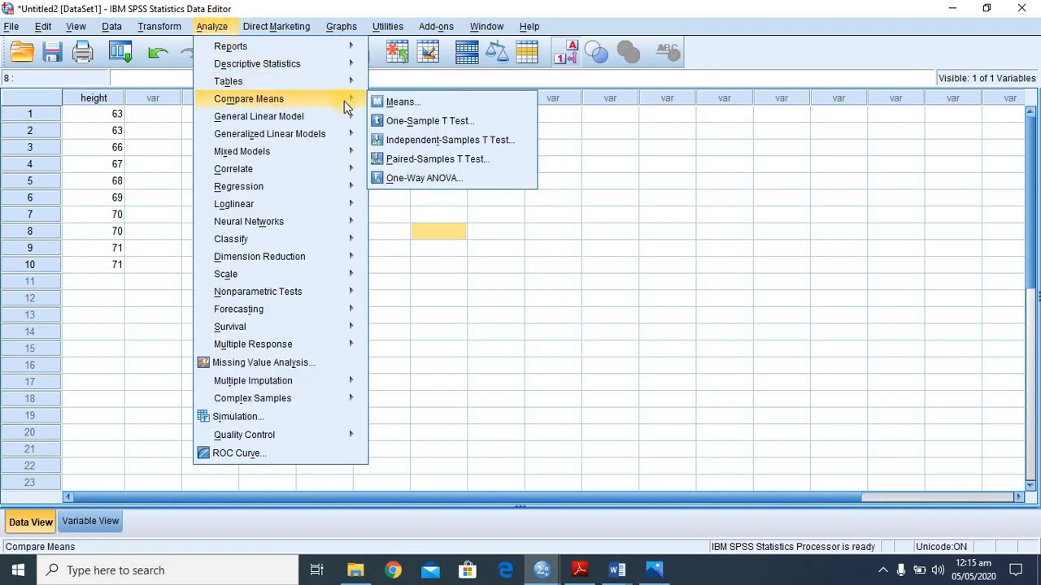
pyautogui.click(409, 121)
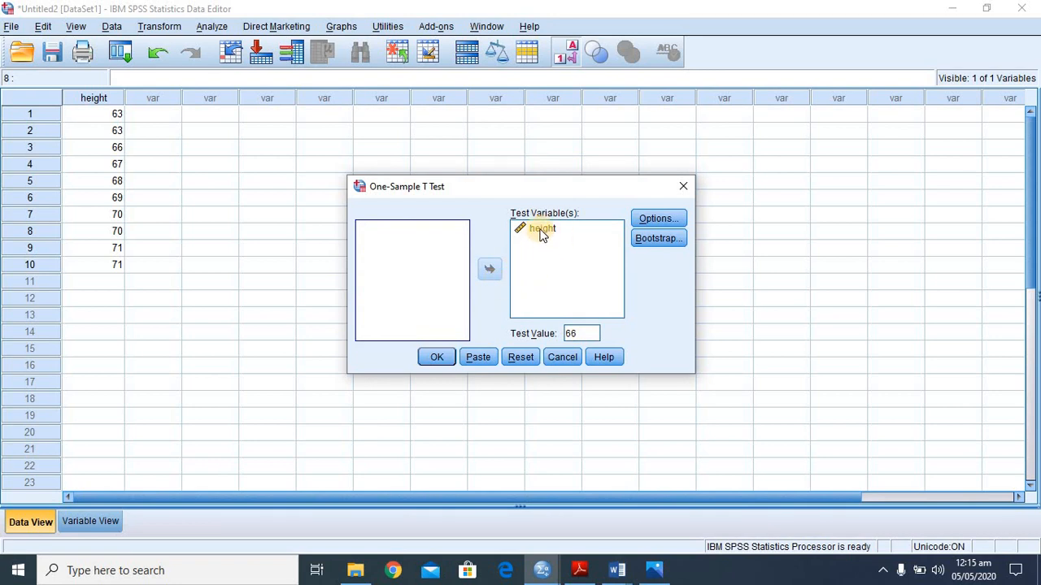
pyautogui.click(539, 230)
pyautogui.click(490, 271)
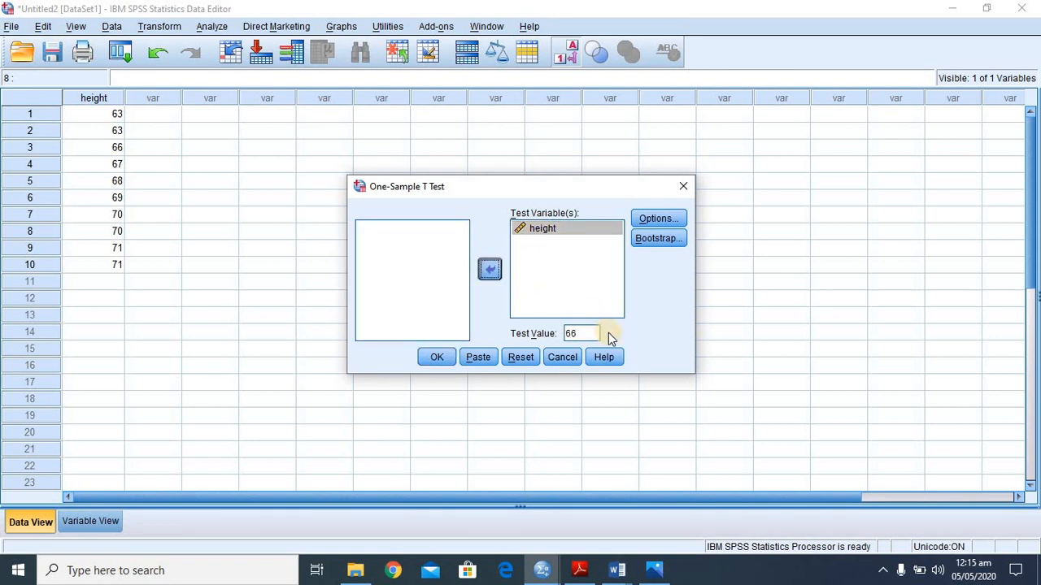
pyautogui.doubleClick(591, 333)
pyautogui.press('BackSpace')
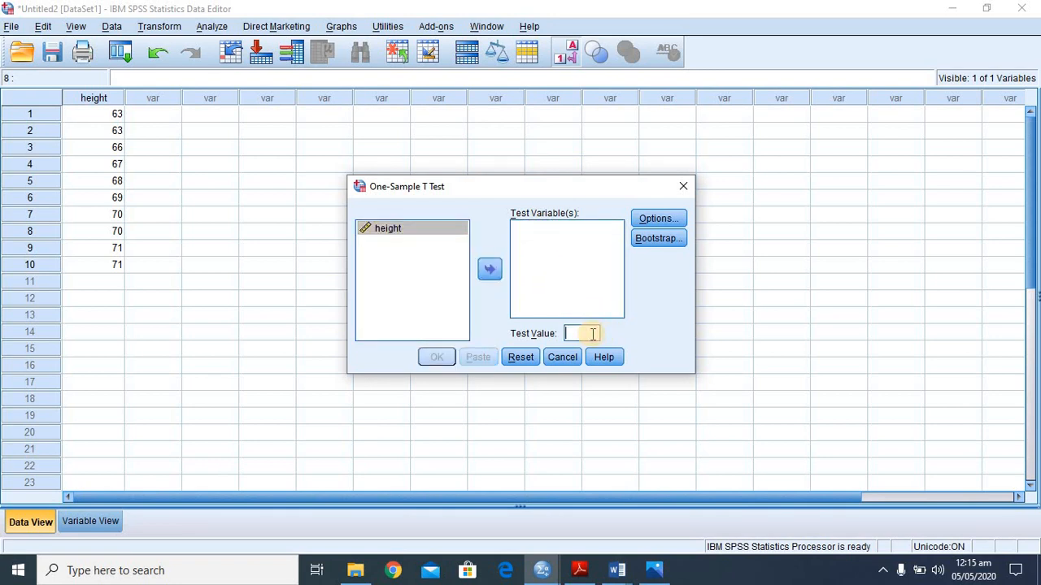
# - Add height as the test variable and set the test value to 0
pyautogui.click(400, 231)
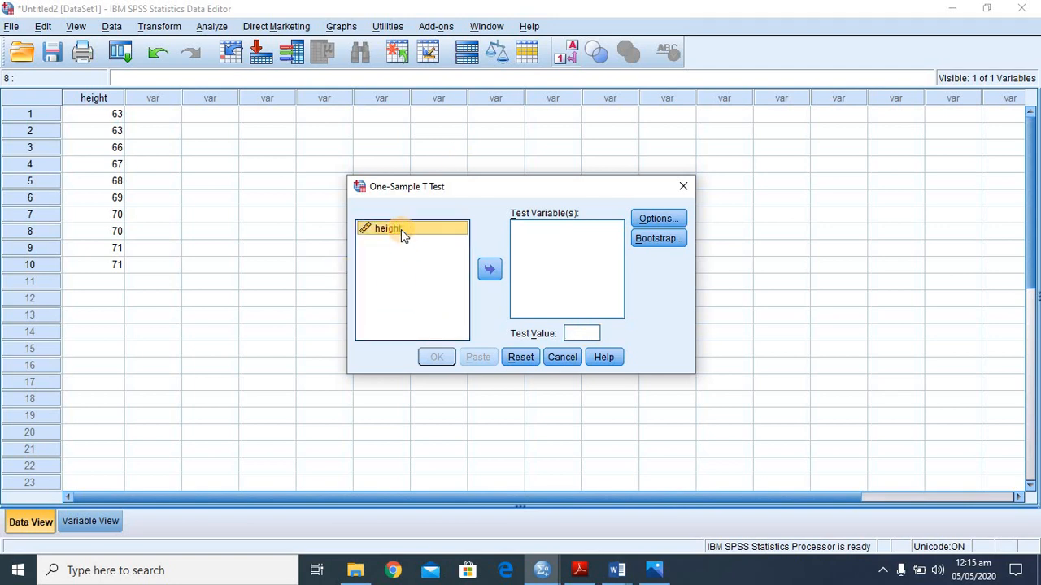
pyautogui.click(491, 269)
pyautogui.click(579, 333)
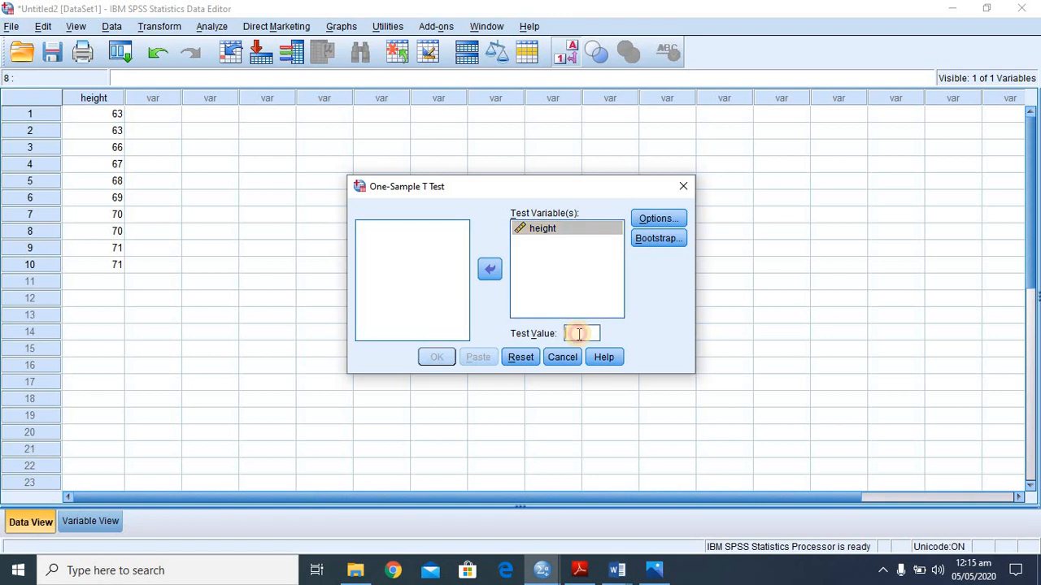
pyautogui.write('0')
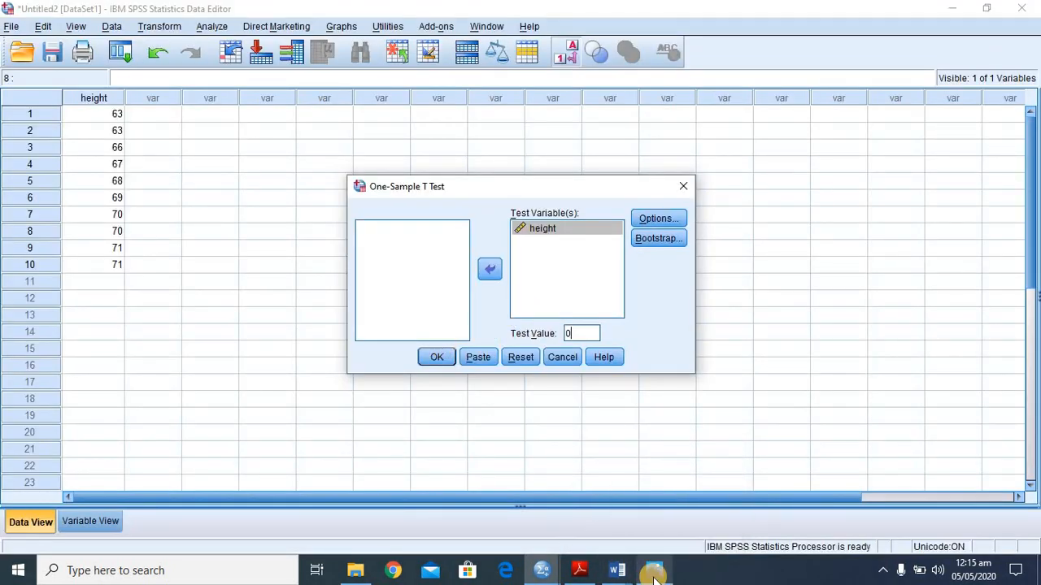
# - Consult Example 18.3 on page2.jpg in Photos, and set the One-Sample T Test's test value to 66 in SPSS
pyautogui.click(650, 573)
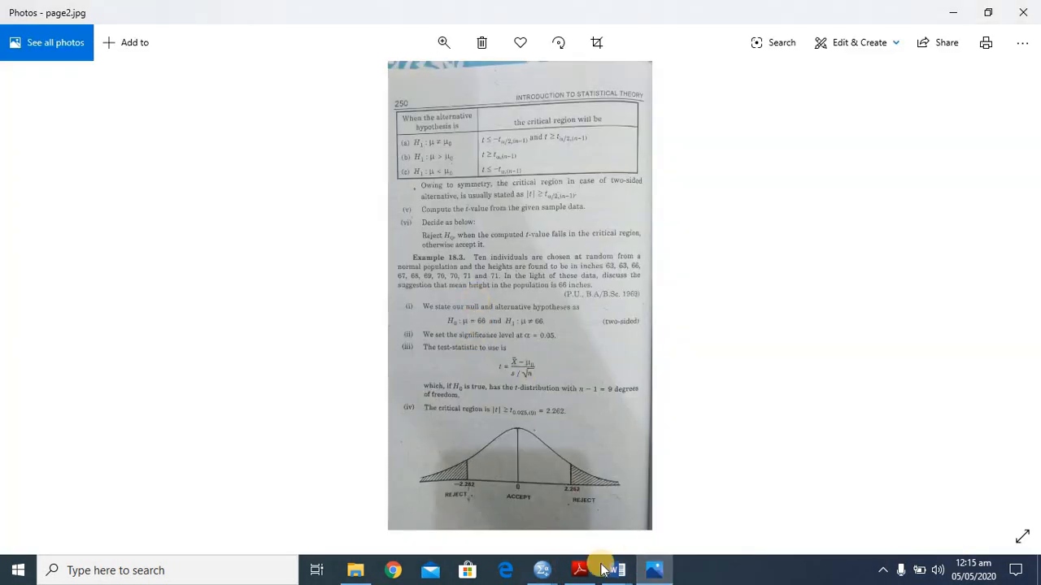
pyautogui.moveTo(537, 569)
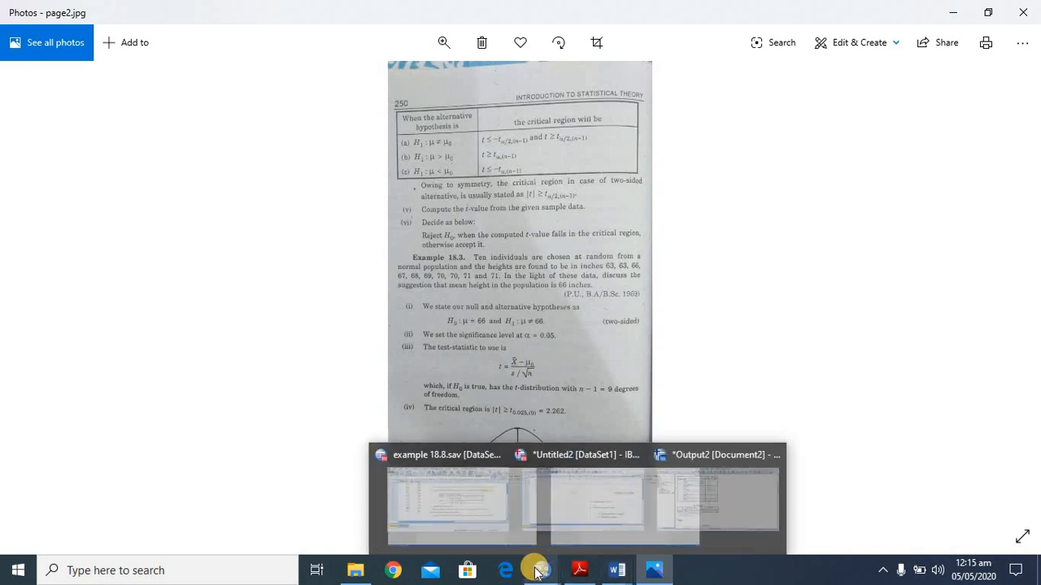
pyautogui.click(534, 500)
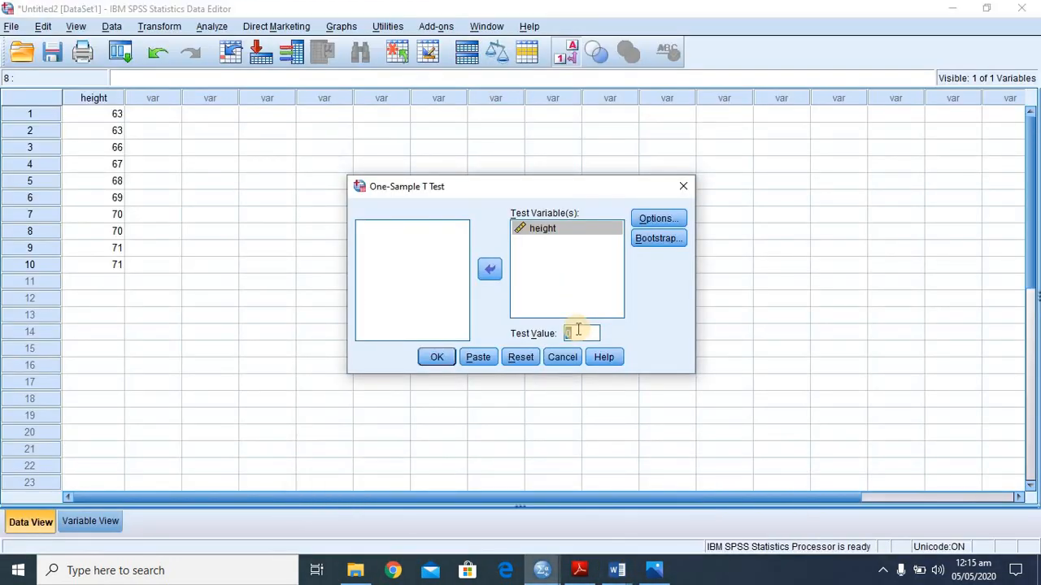
pyautogui.write('66')
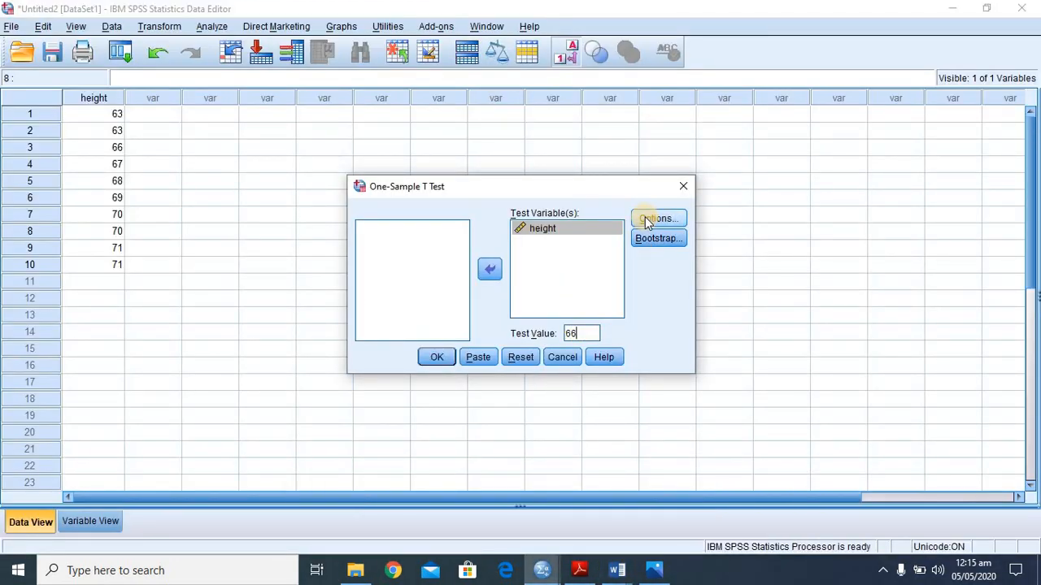
# - Keep the confidence interval at 95% with cases excluded analysis by analysis, and run the one-sample t test
pyautogui.click(646, 220)
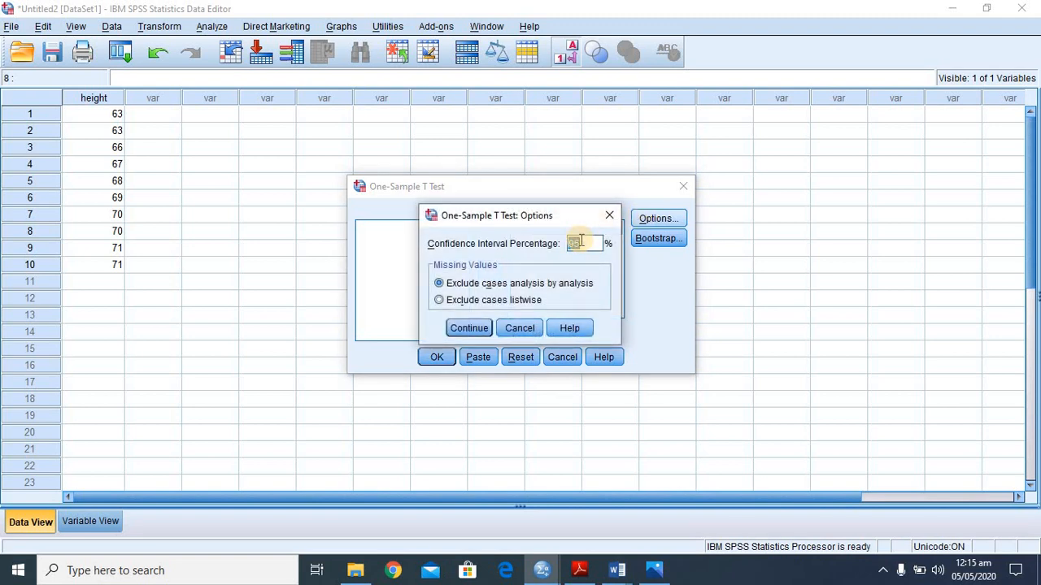
pyautogui.click(460, 330)
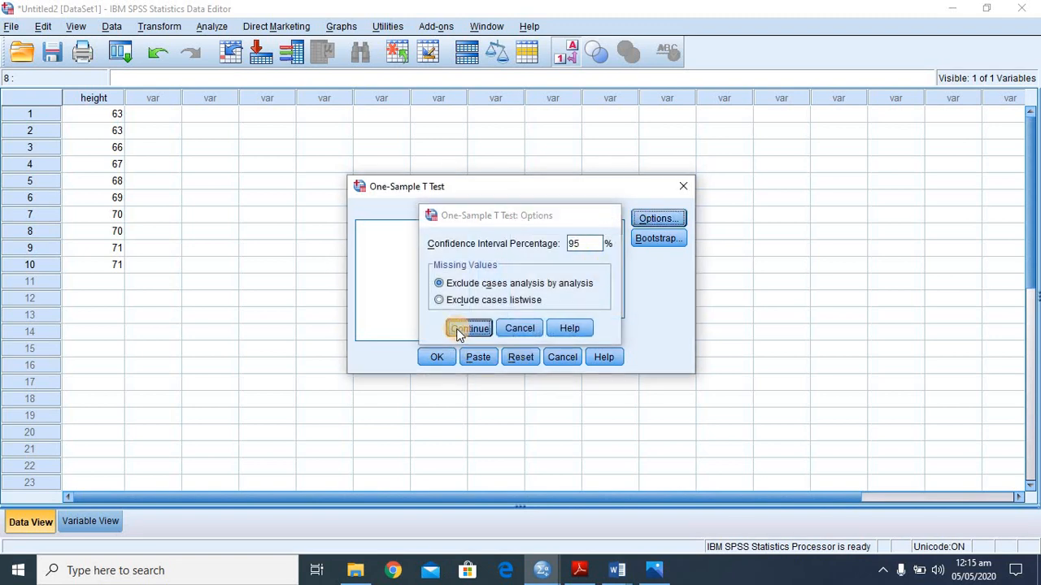
pyautogui.click(436, 358)
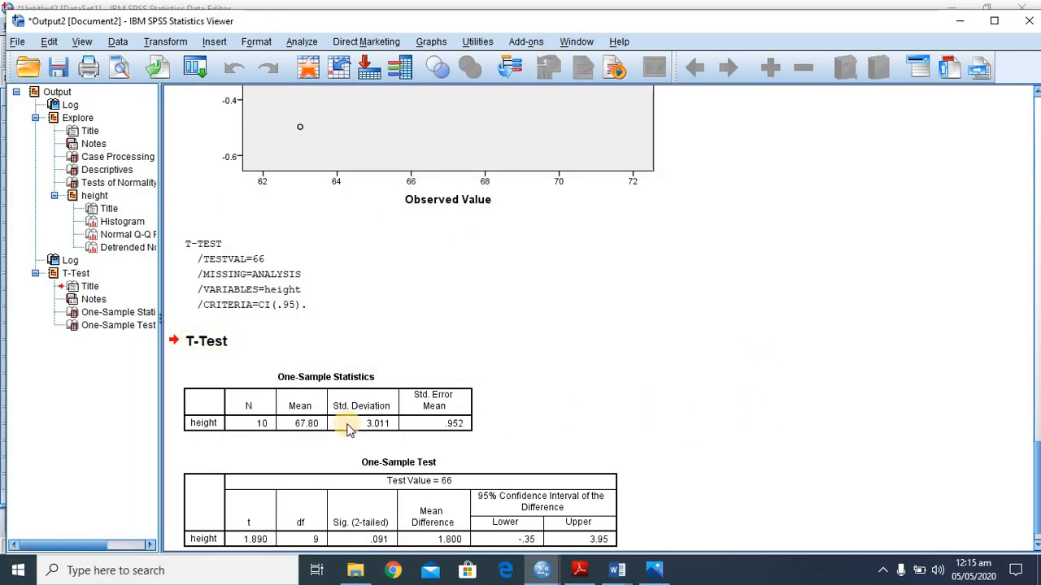
# - Compare the T-Test output for height in SPSS with the textbook's worked solution on page3.jpg in Photos
pyautogui.click(763, 460)
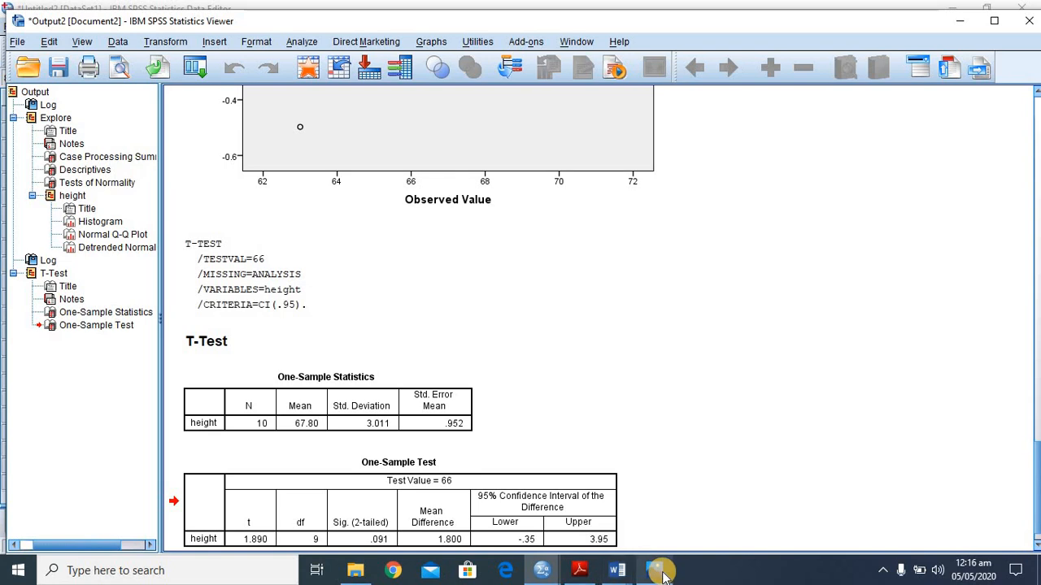
pyautogui.moveTo(662, 576)
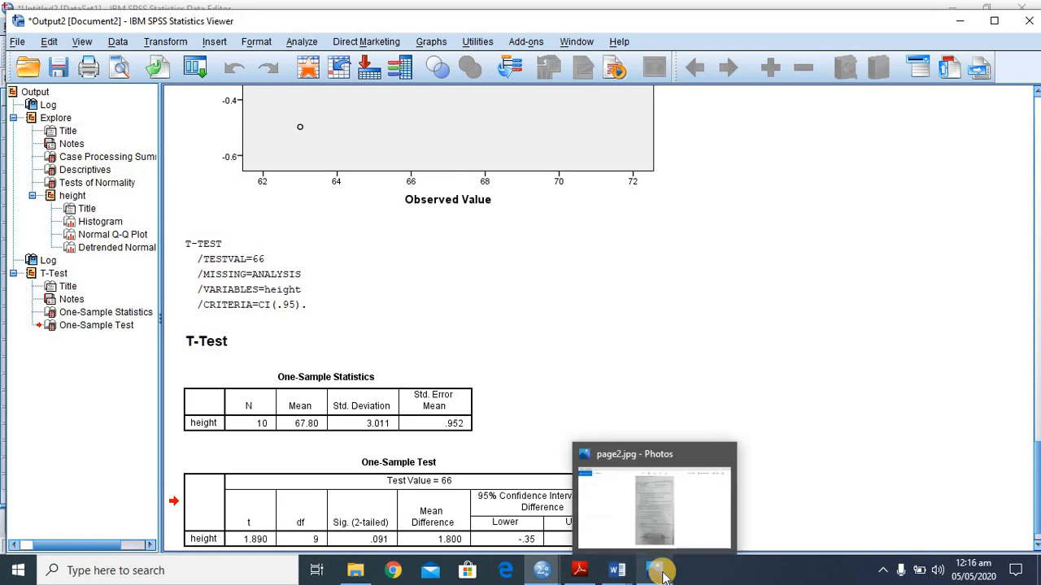
pyautogui.click(666, 527)
pyautogui.press('Right')
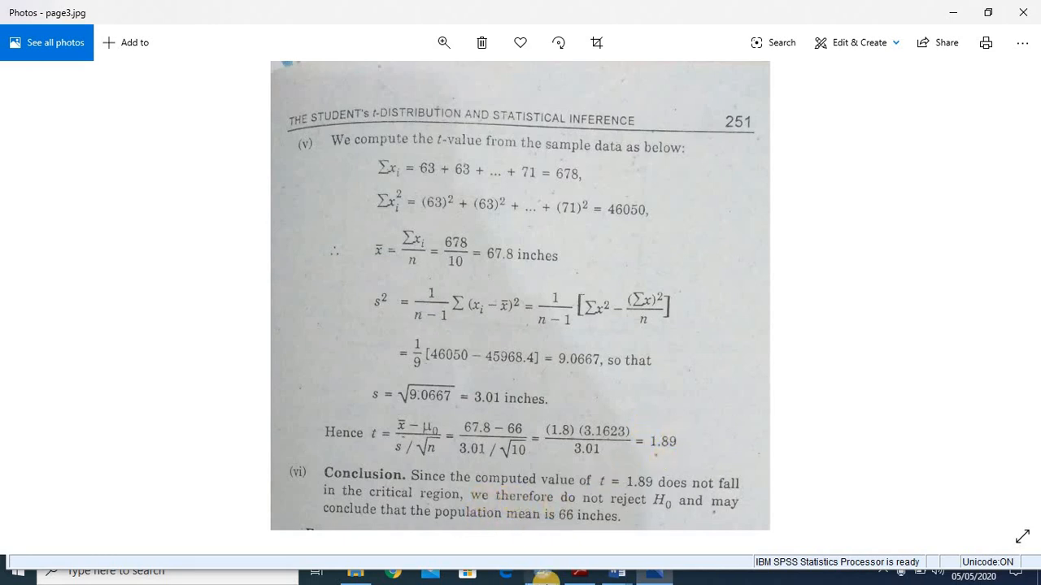
pyautogui.moveTo(544, 575)
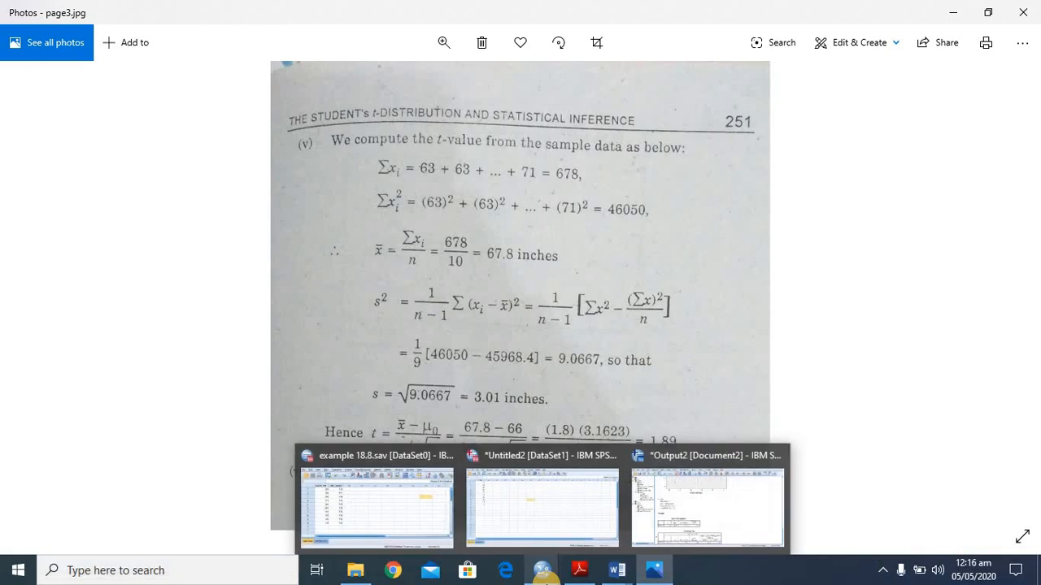
pyautogui.click(697, 503)
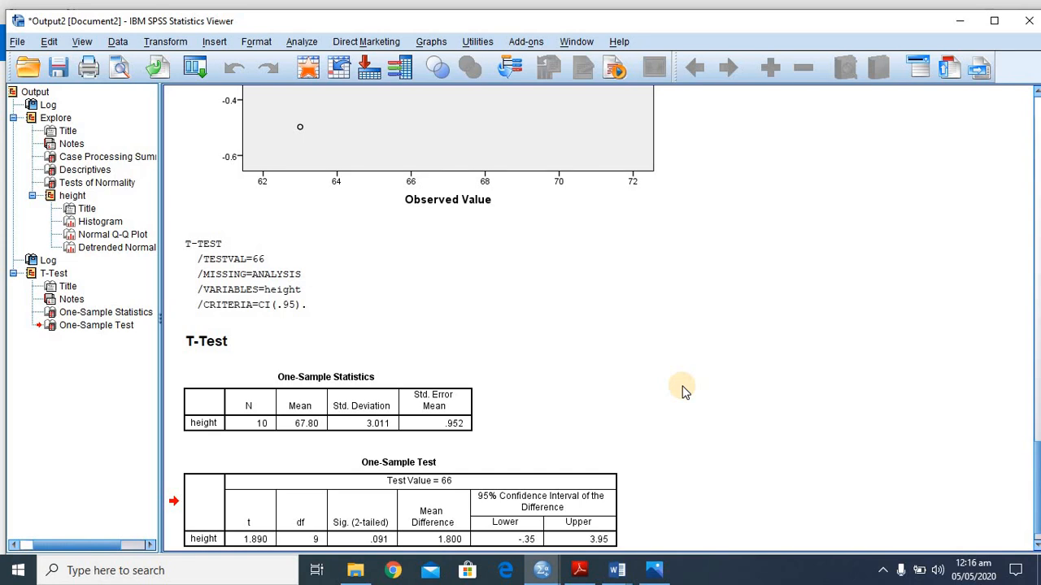
pyautogui.moveTo(660, 566)
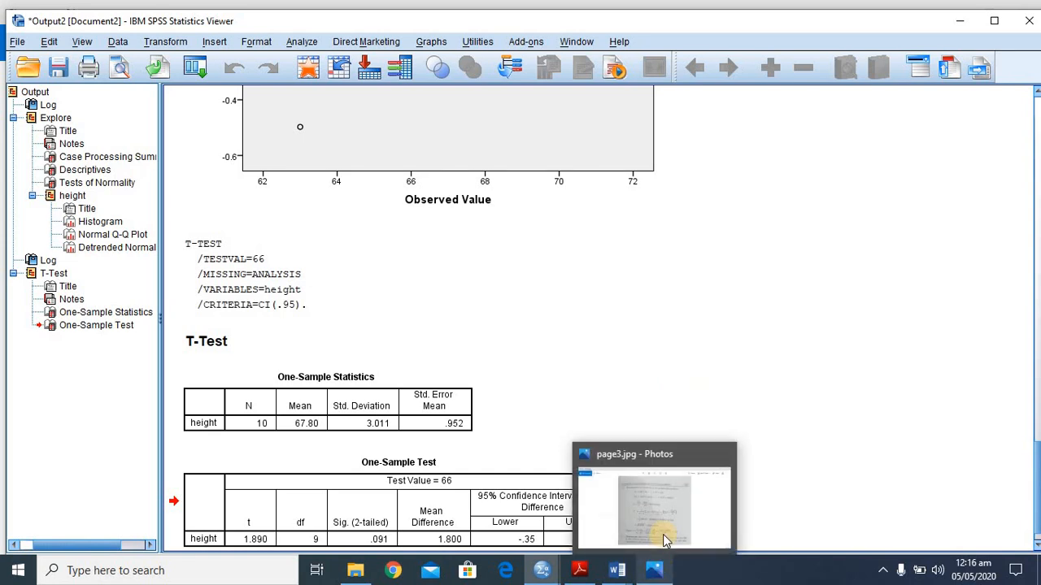
pyautogui.click(662, 533)
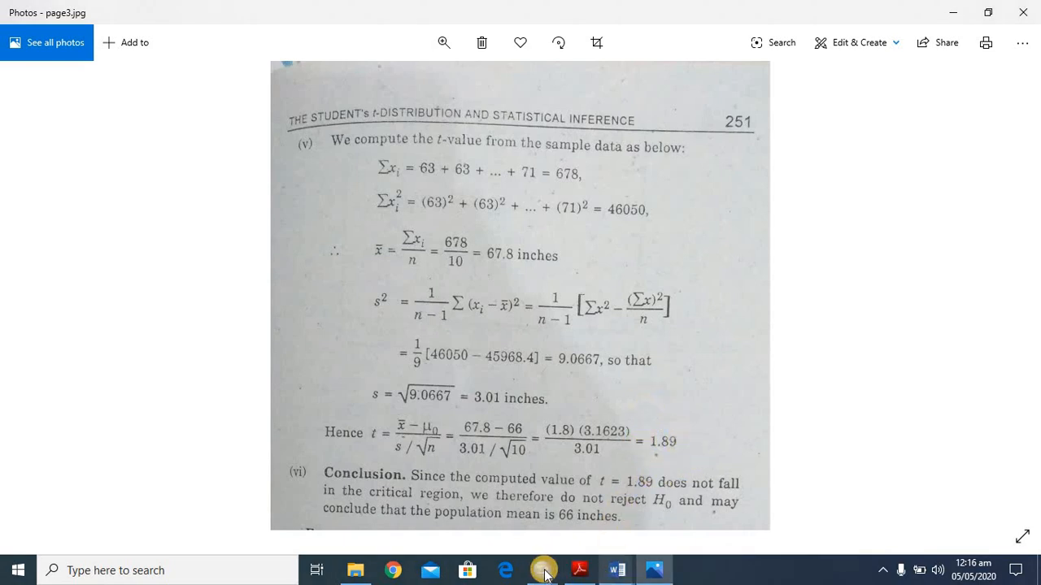
pyautogui.moveTo(543, 569)
pyautogui.click(690, 500)
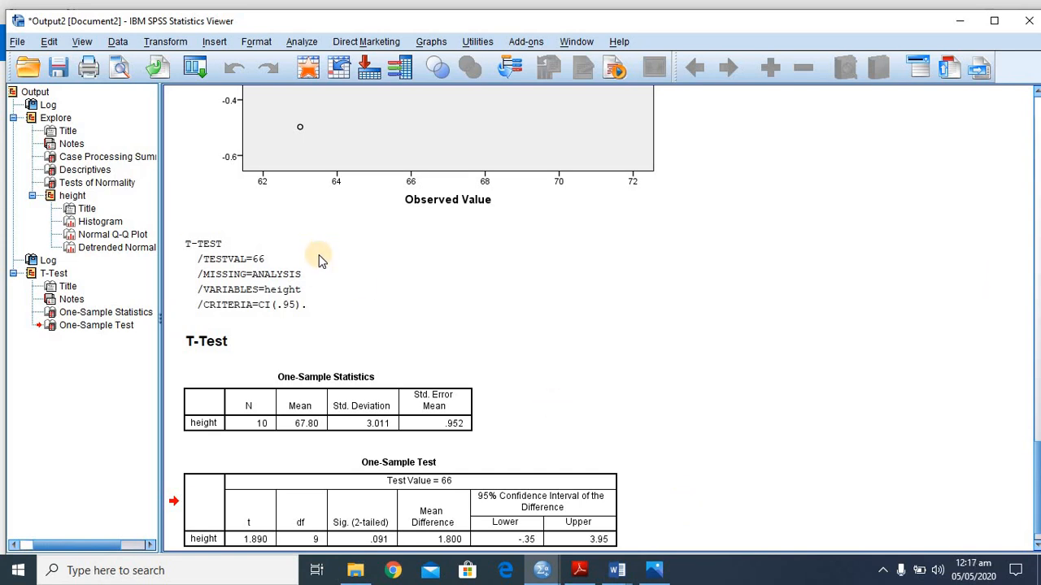
# - Look over the Compare Means procedures in SPSS and the topic list in the Word document data for spss
pyautogui.click(302, 42)
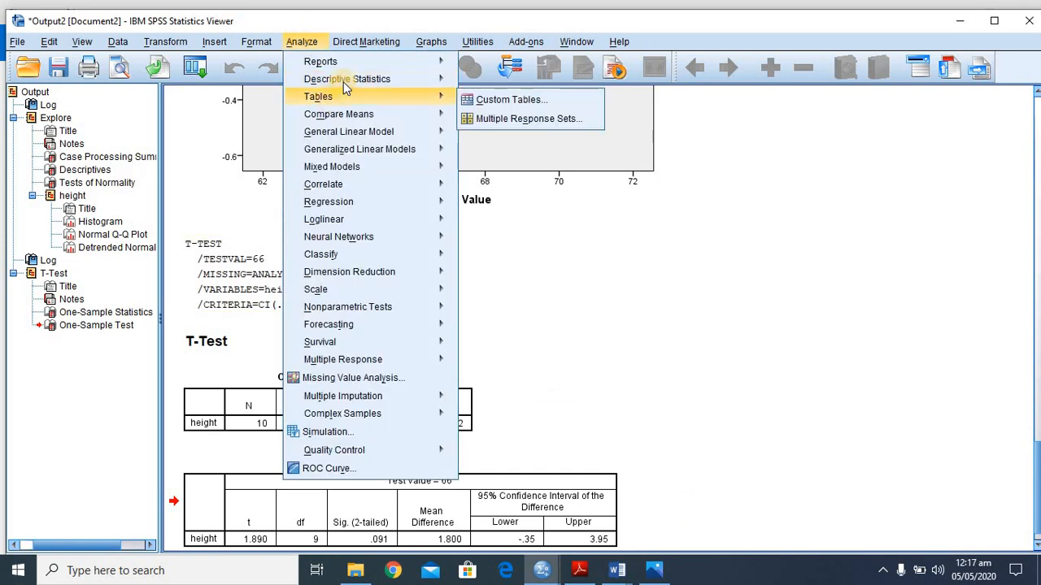
pyautogui.moveTo(329, 114)
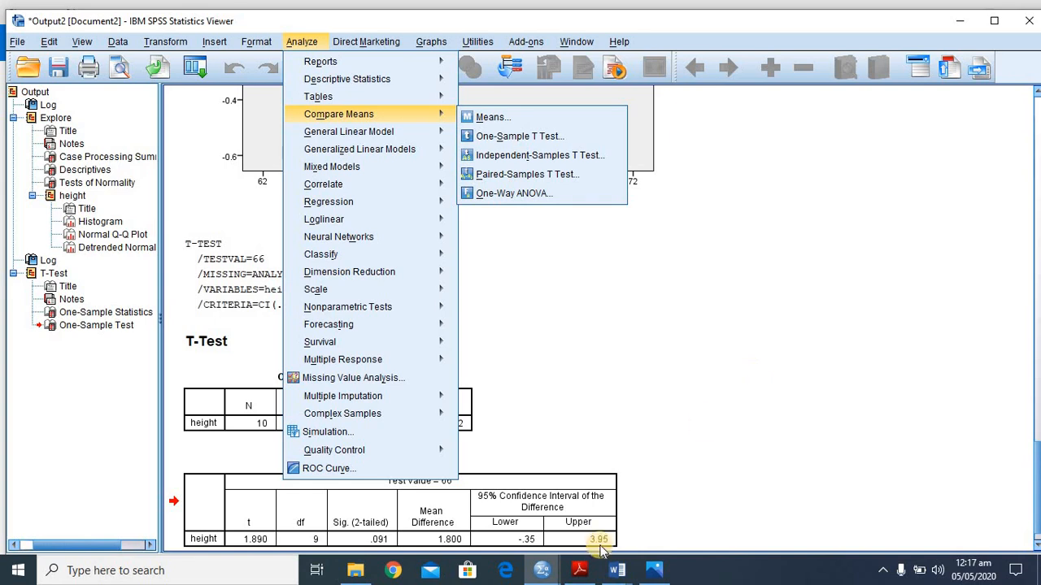
pyautogui.moveTo(616, 572)
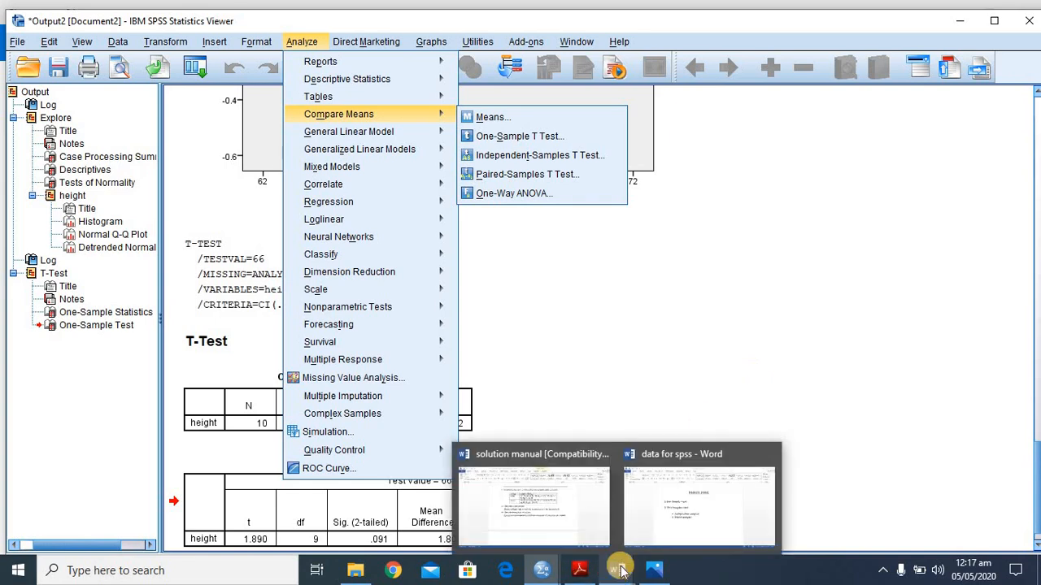
pyautogui.click(697, 500)
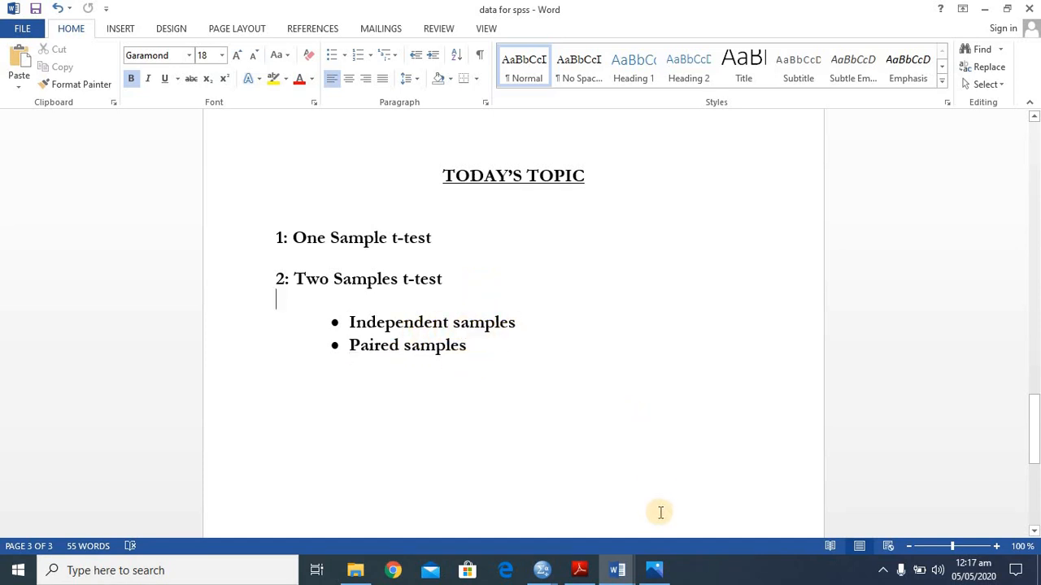
# - Read exercise 2 on public and private college instructors' salaries, parts a to c, in the Word document solution manual
pyautogui.moveTo(615, 574)
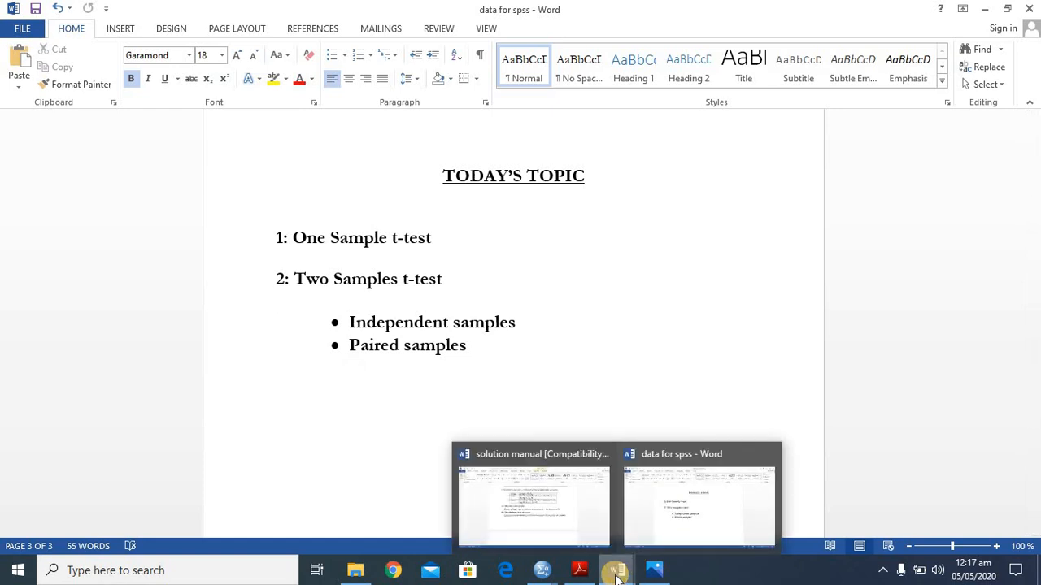
pyautogui.click(578, 451)
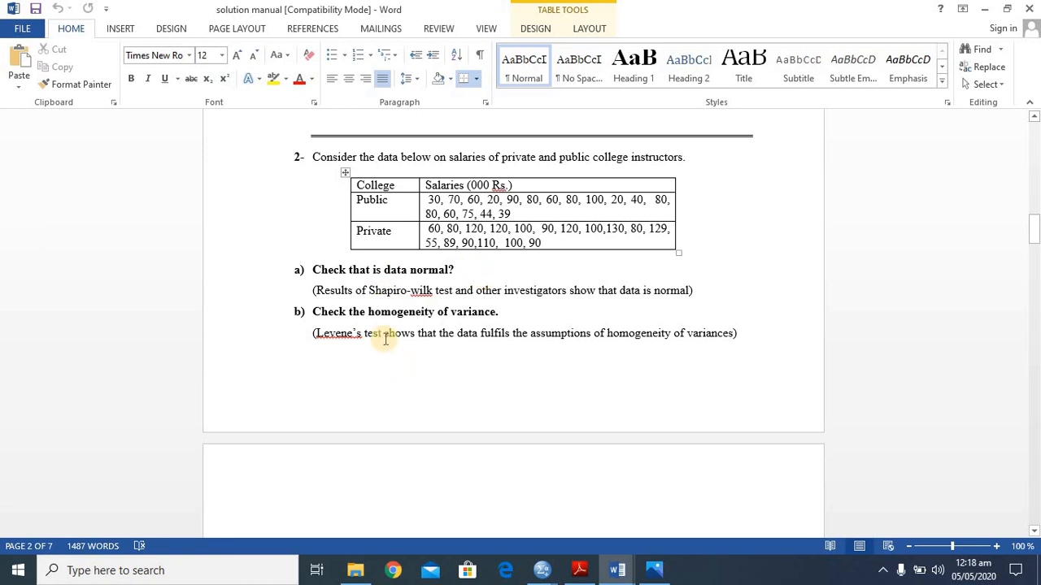
pyautogui.click(740, 469)
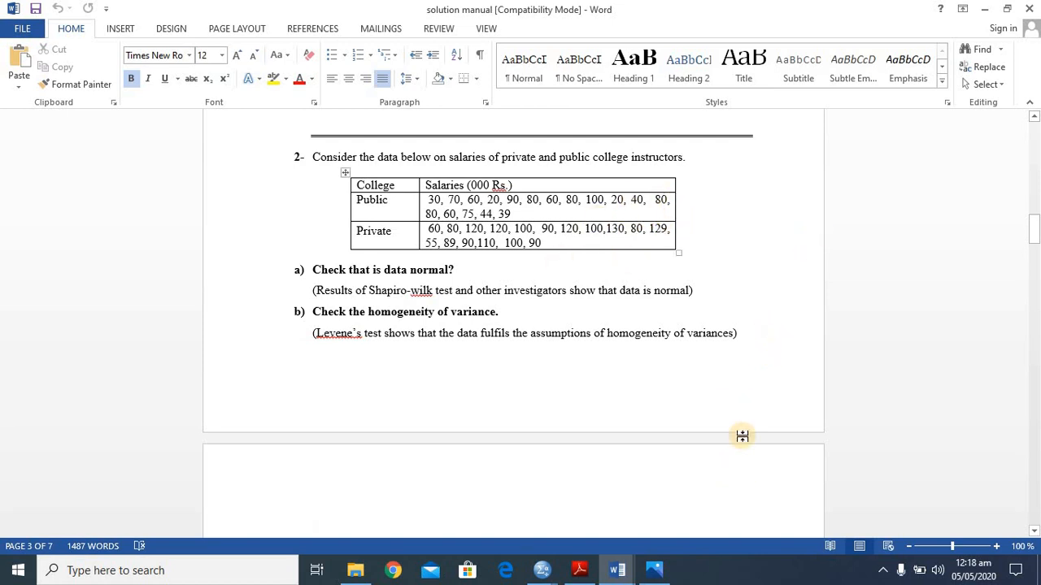
pyautogui.scroll(-2, 727, 497)
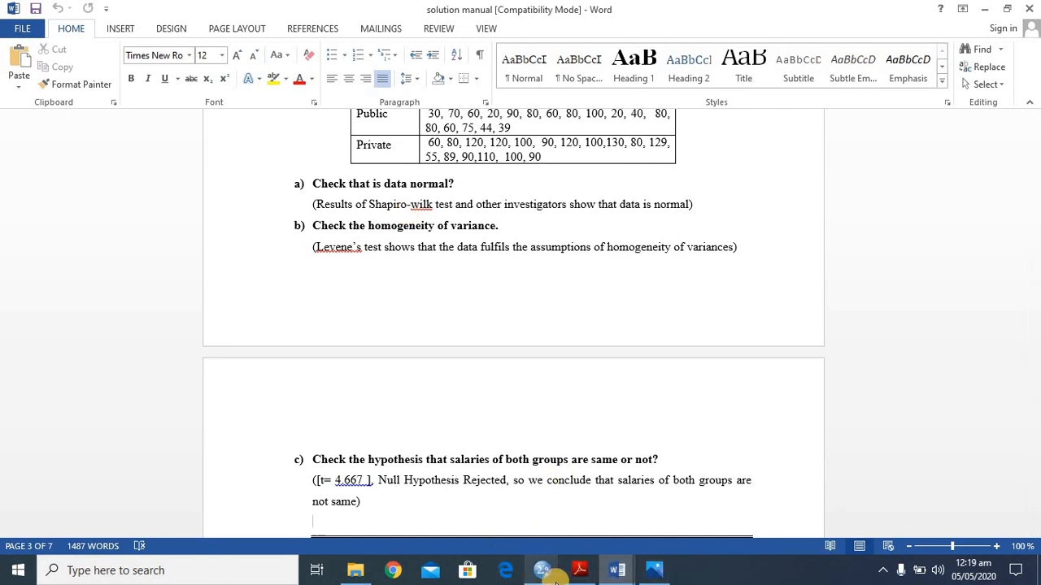
# - Switch to SPSS and open the data file salaries of public and private colleges.sav
pyautogui.moveTo(549, 578)
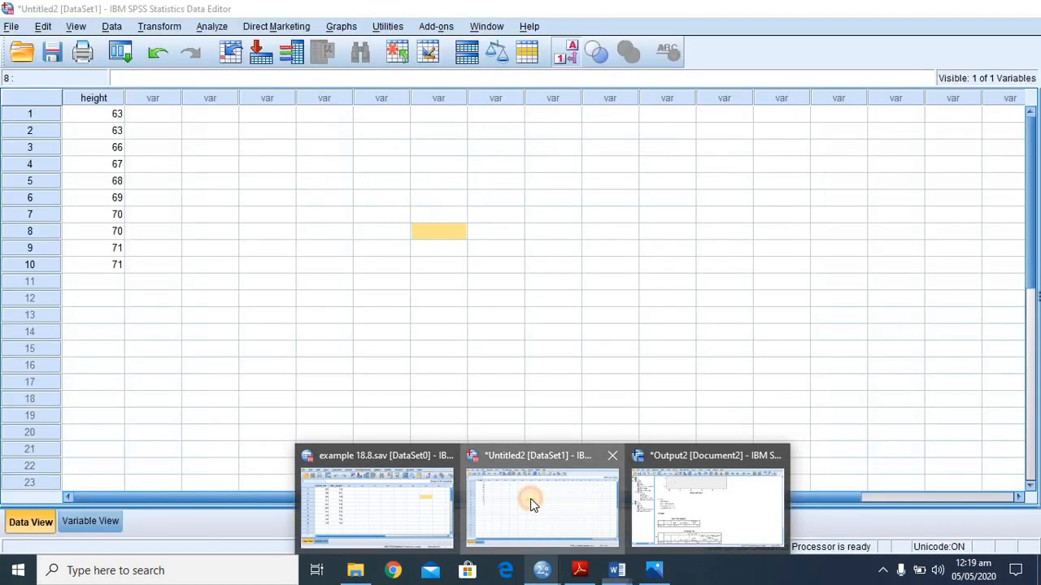
pyautogui.click(532, 497)
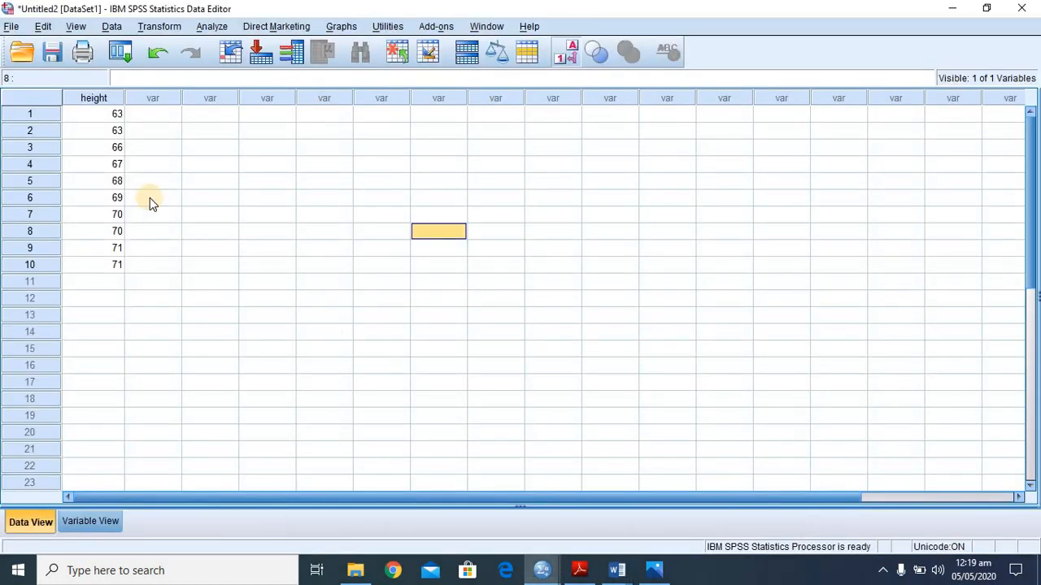
pyautogui.click(12, 26)
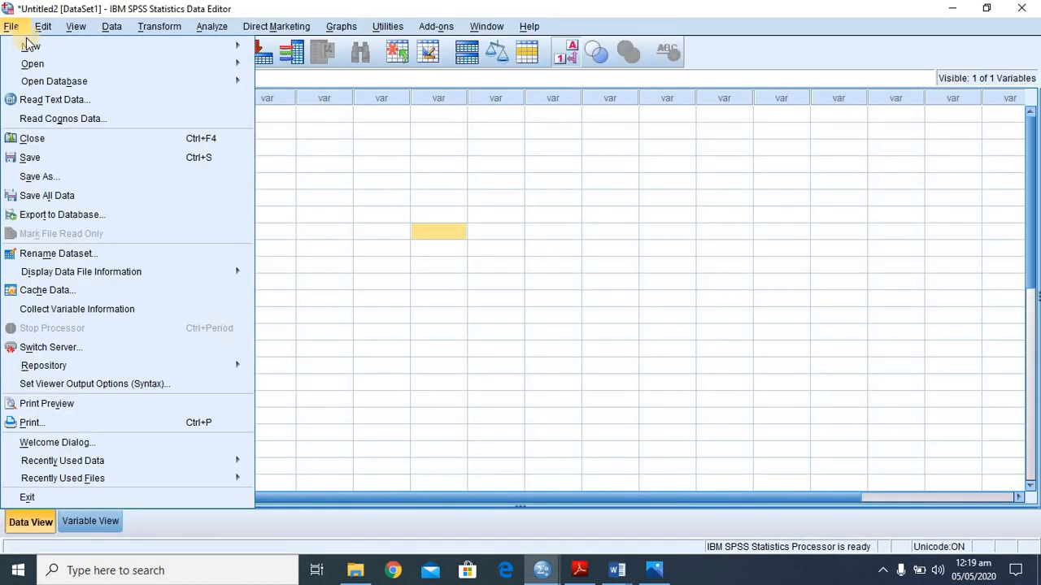
pyautogui.moveTo(34, 53)
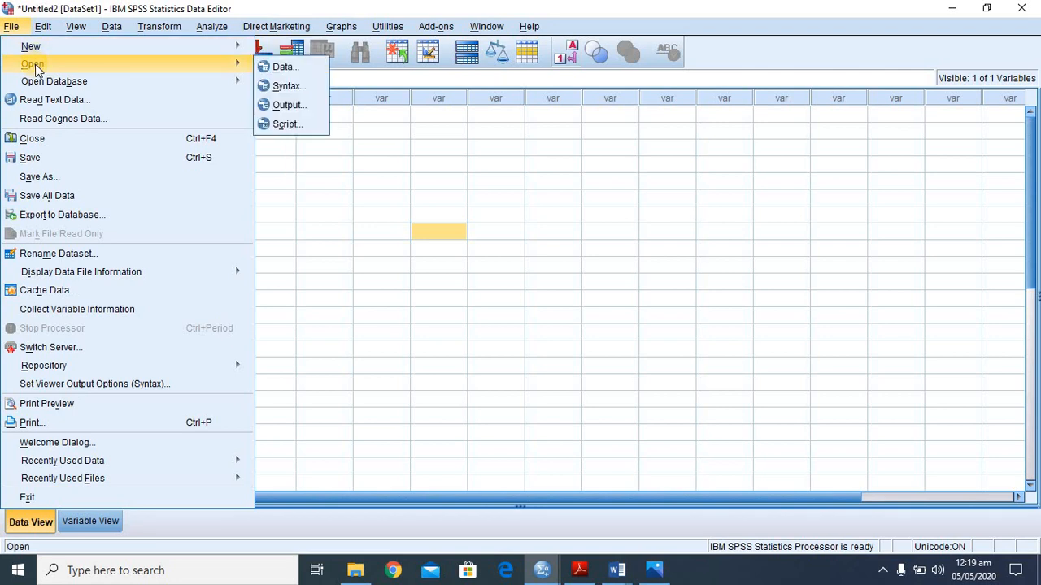
pyautogui.click(286, 72)
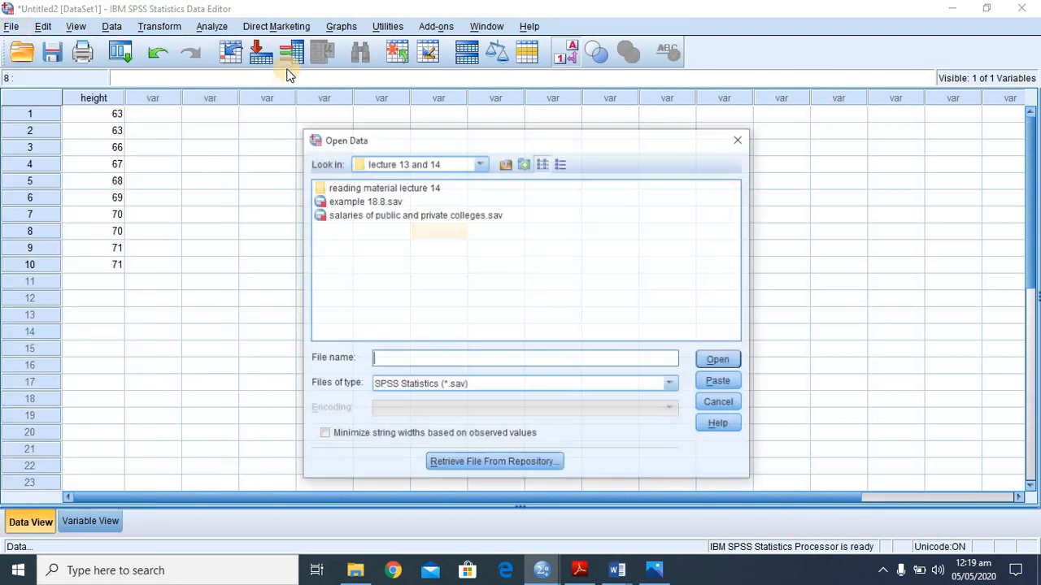
pyautogui.doubleClick(427, 214)
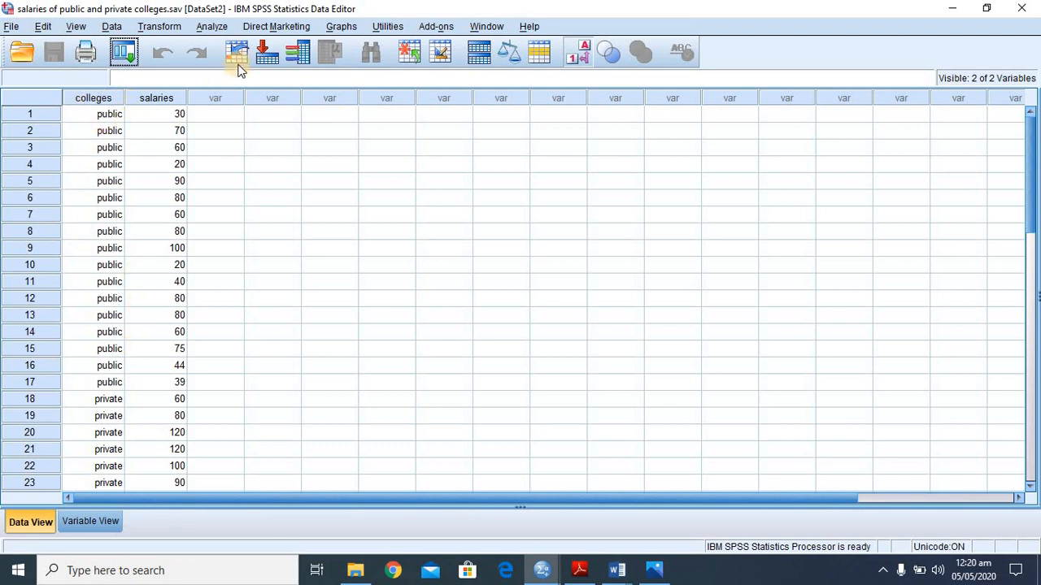
# - Display the colleges data as numeric codes instead of labels, and check the variable's value label definitions
pyautogui.click(576, 59)
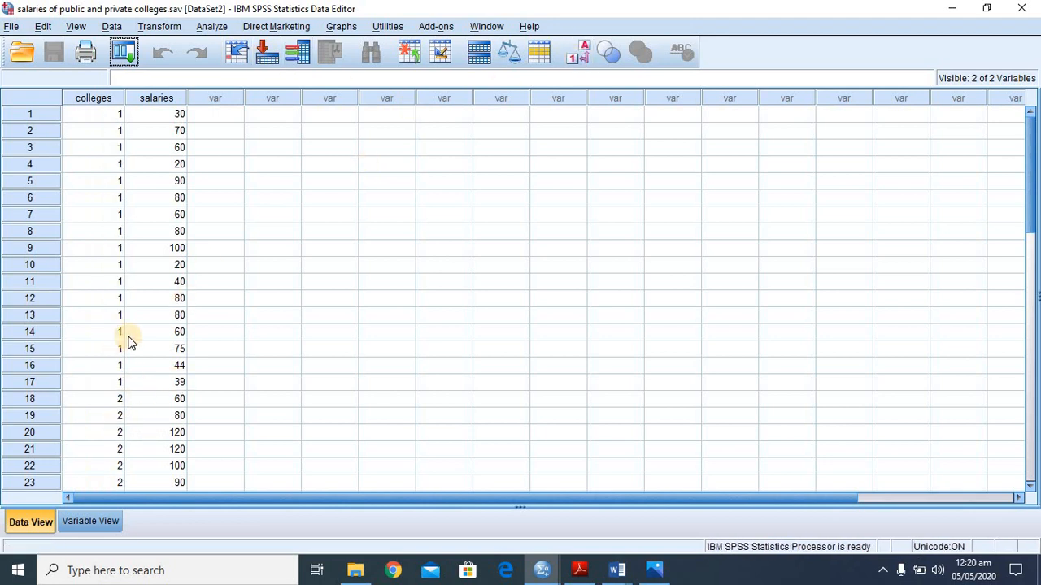
pyautogui.click(89, 521)
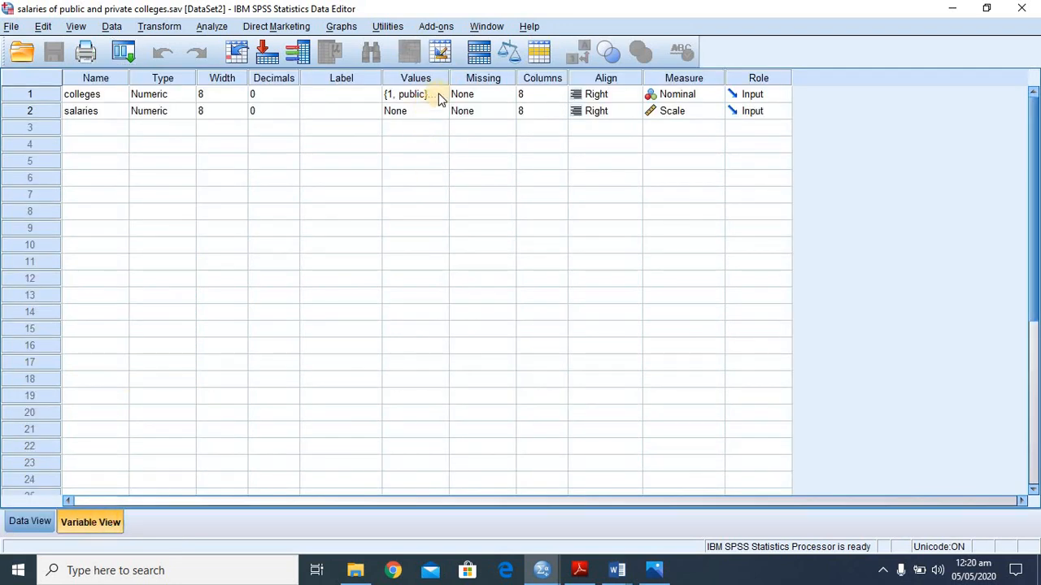
pyautogui.click(438, 94)
pyautogui.click(440, 95)
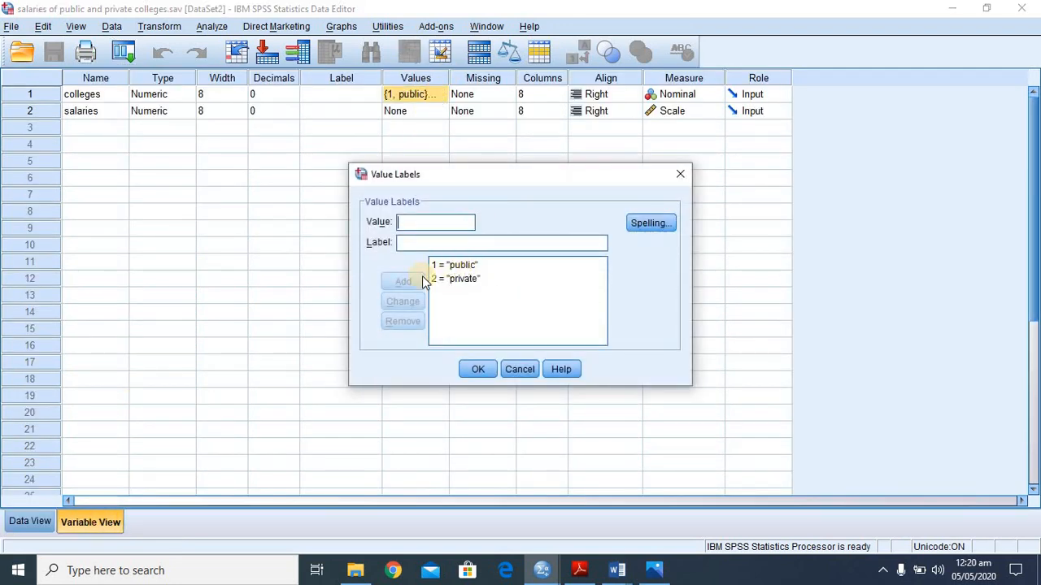
pyautogui.click(477, 371)
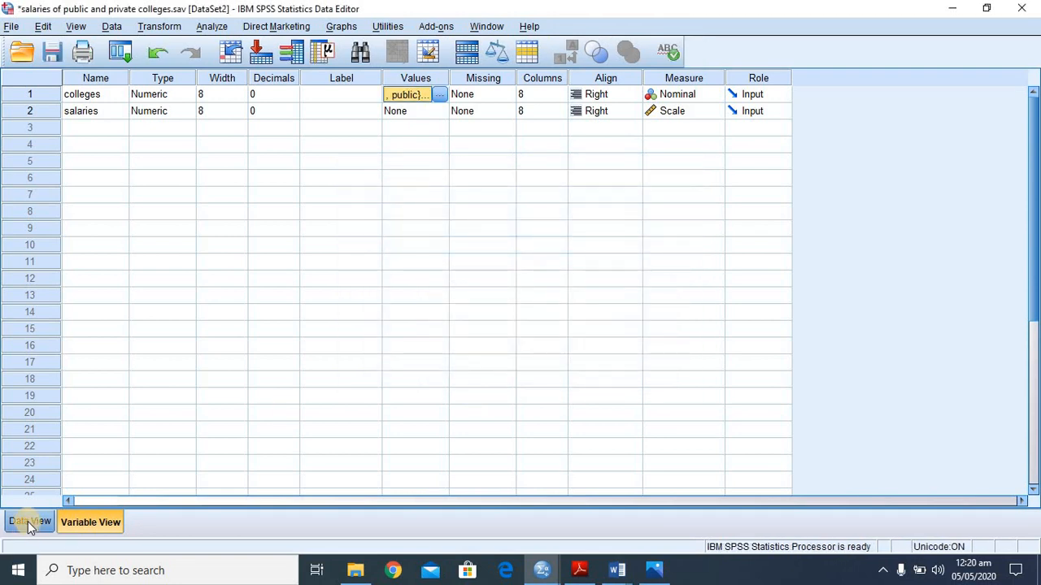
pyautogui.click(30, 522)
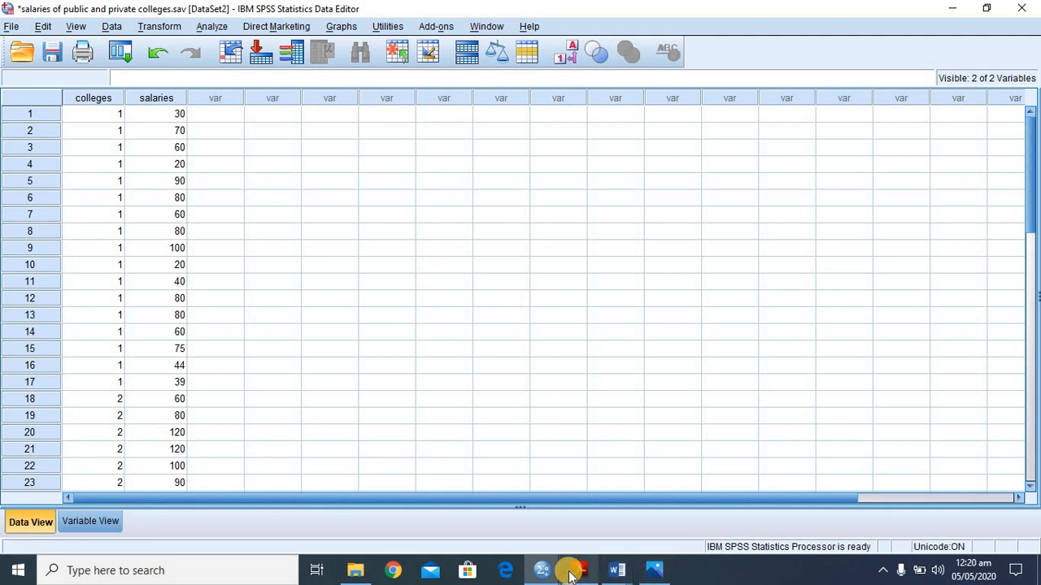
# - Switch to Adobe Reader, read the quick facts of section 7.1 in Basic guide of SPSS for Beginners.pdf, and compare them with the colleges data in SPSS
pyautogui.moveTo(579, 570)
pyautogui.click(556, 483)
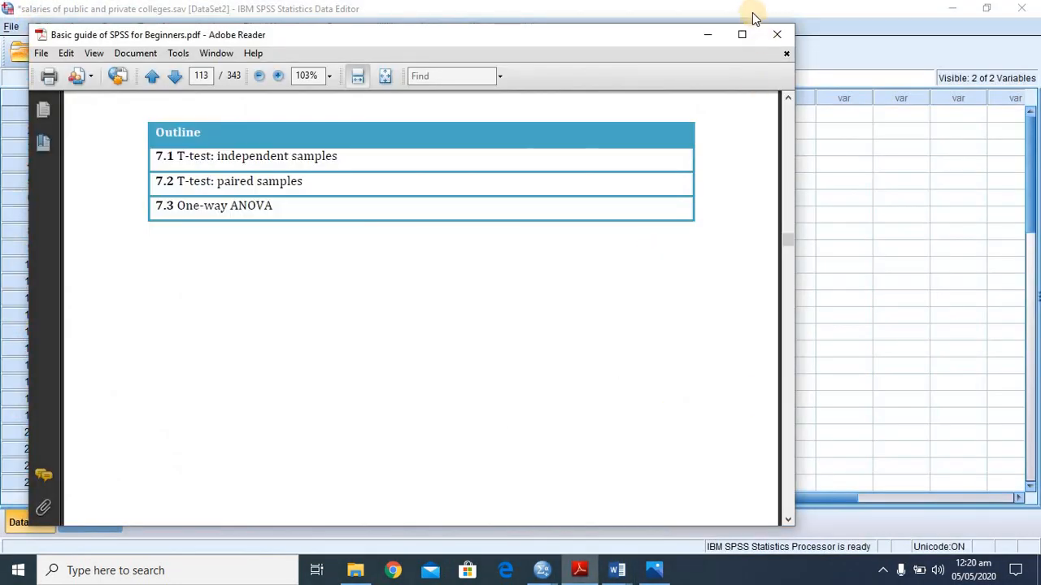
pyautogui.click(745, 35)
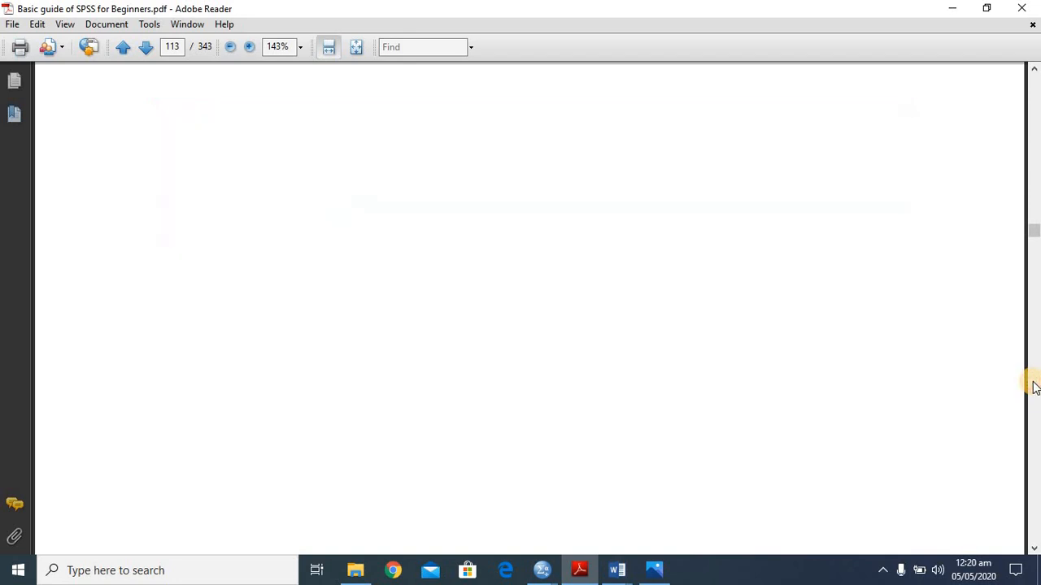
pyautogui.scroll(-10, 1035, 388)
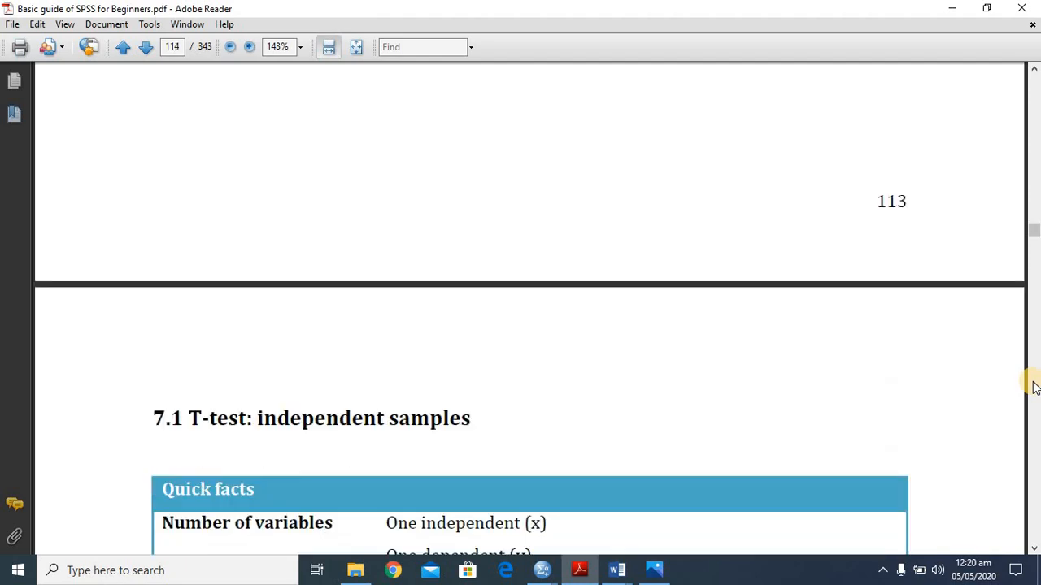
pyautogui.scroll(-1, 1034, 387)
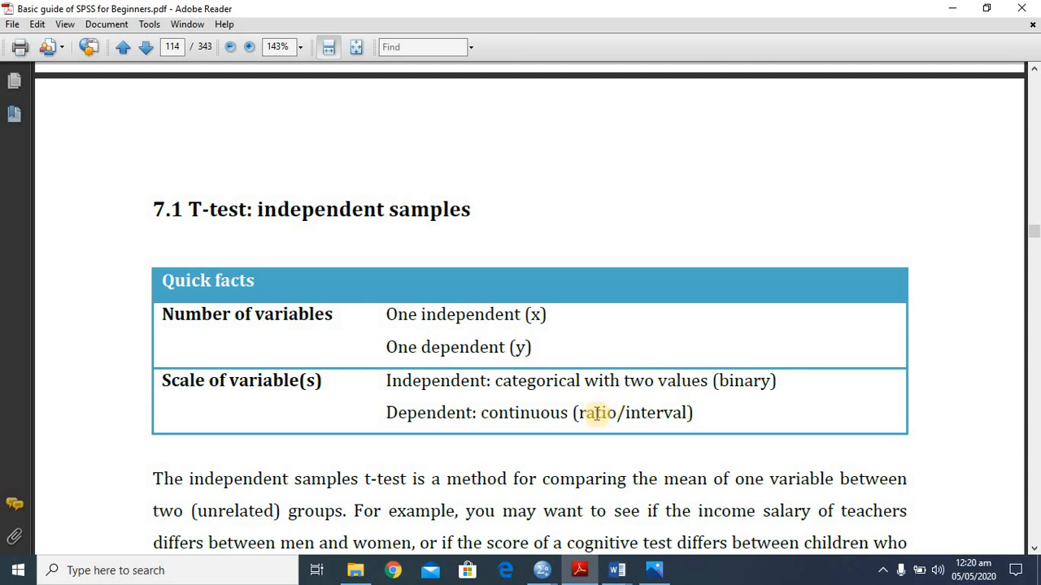
pyautogui.moveTo(536, 575)
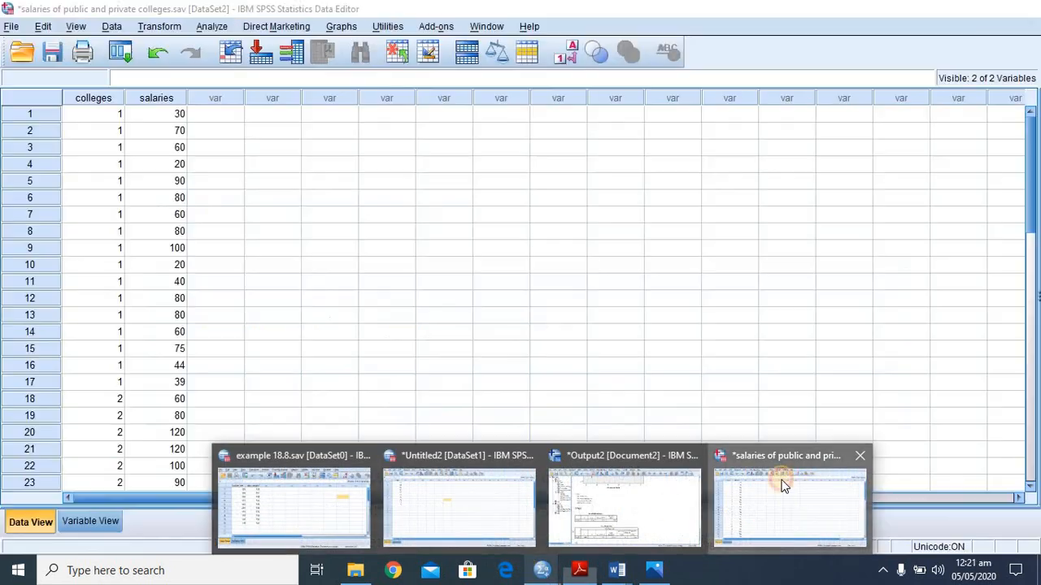
pyautogui.click(801, 488)
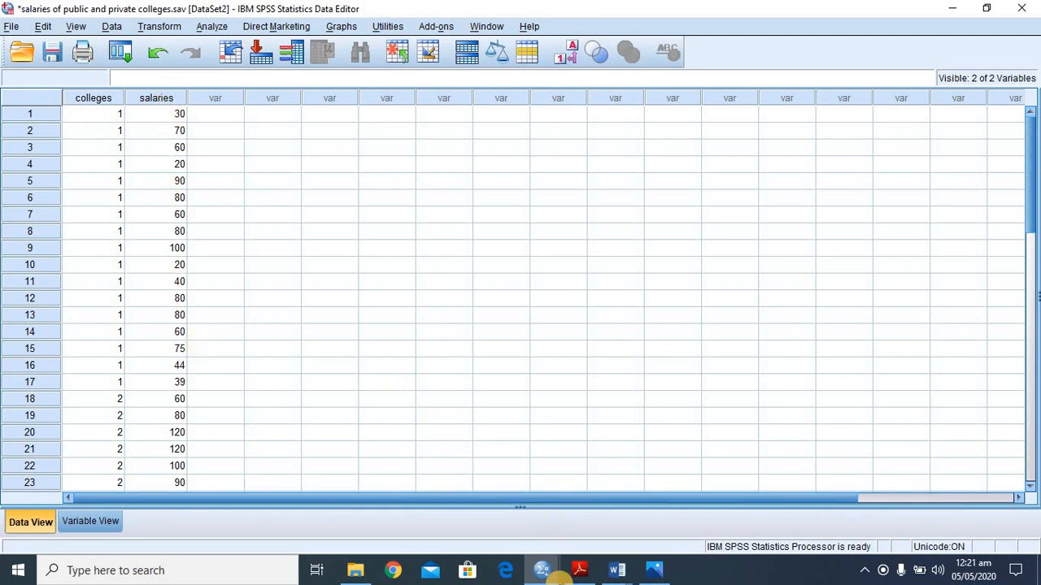
# - Return to the PDF guide in Adobe Reader and read the independent-samples t-test description and assumptions checklist, through the row on outliers
pyautogui.moveTo(591, 575)
pyautogui.click(597, 535)
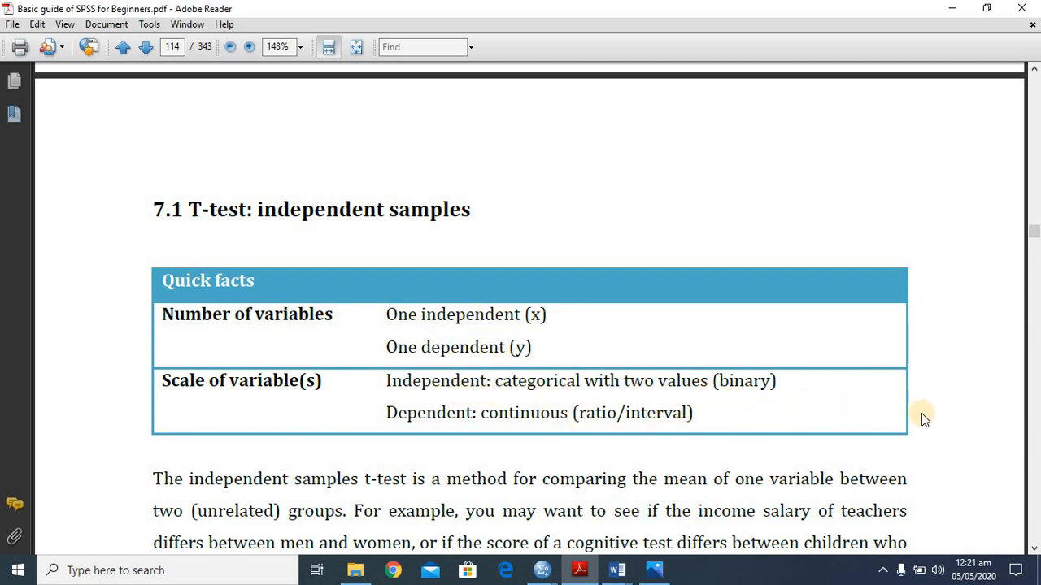
pyautogui.scroll(-8, 941, 418)
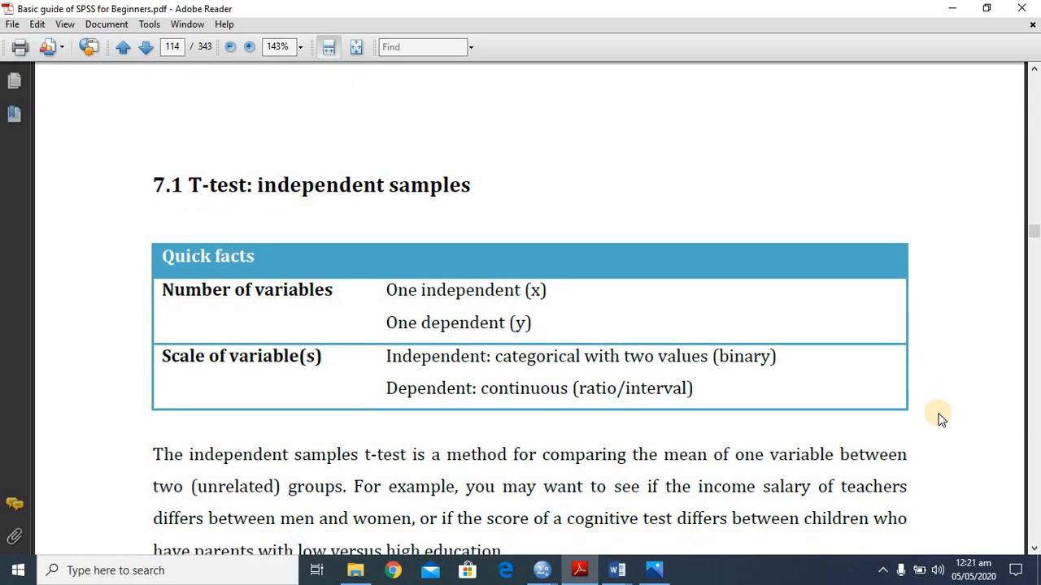
pyautogui.scroll(-20, 941, 419)
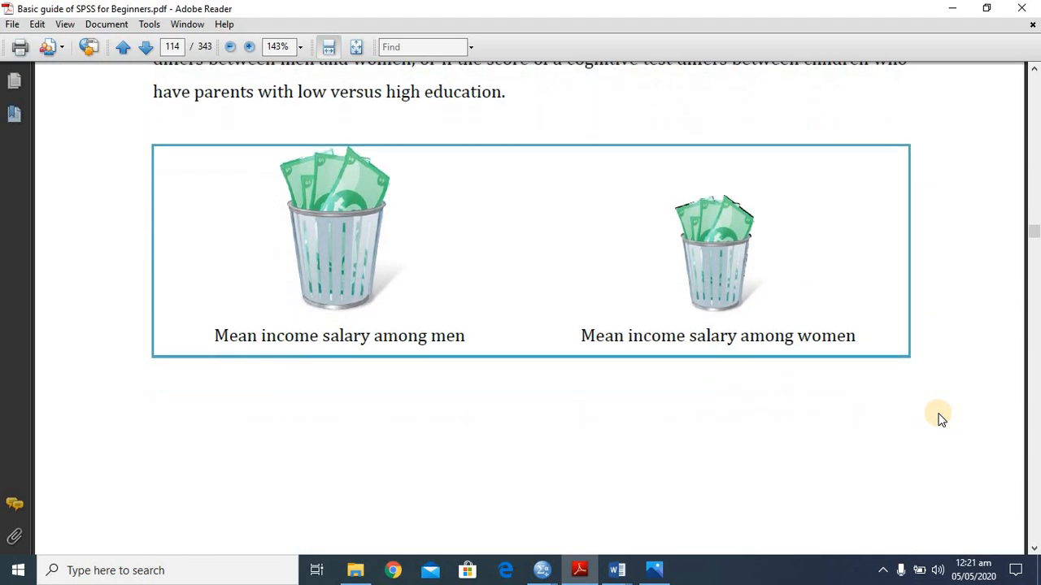
pyautogui.scroll(-5, 940, 418)
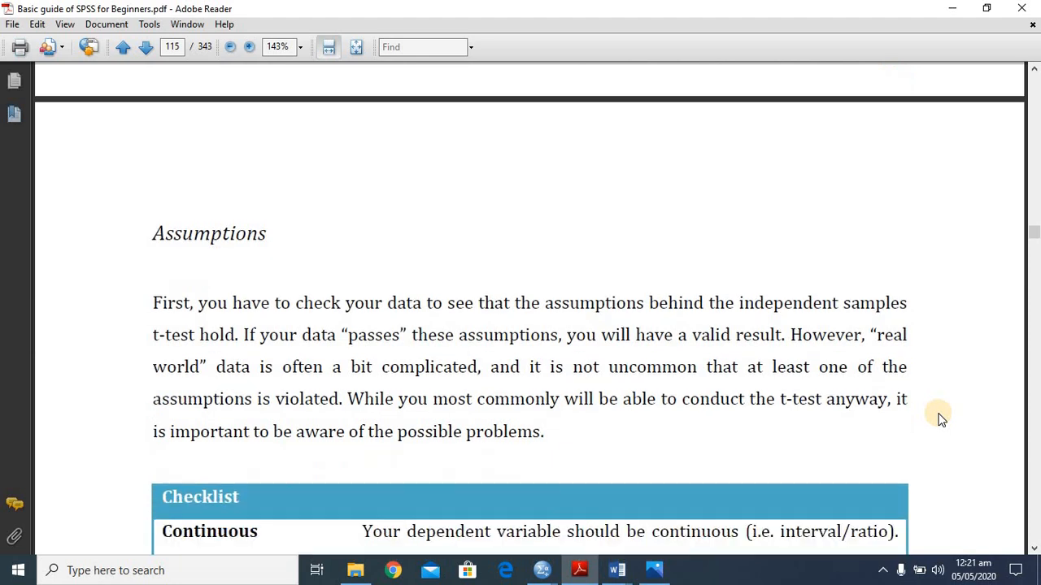
pyautogui.scroll(-4, 941, 418)
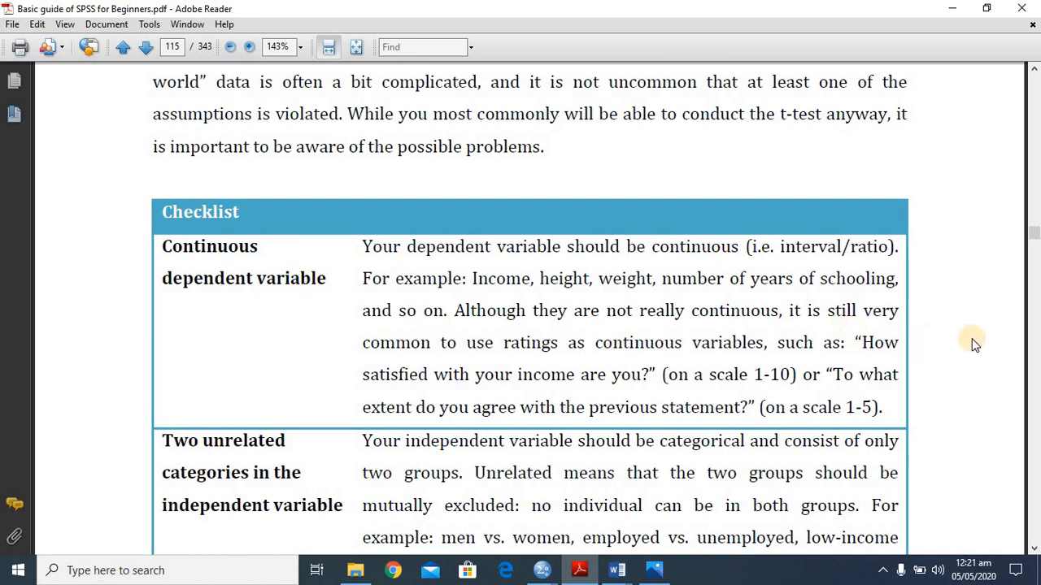
pyautogui.scroll(-4, 974, 343)
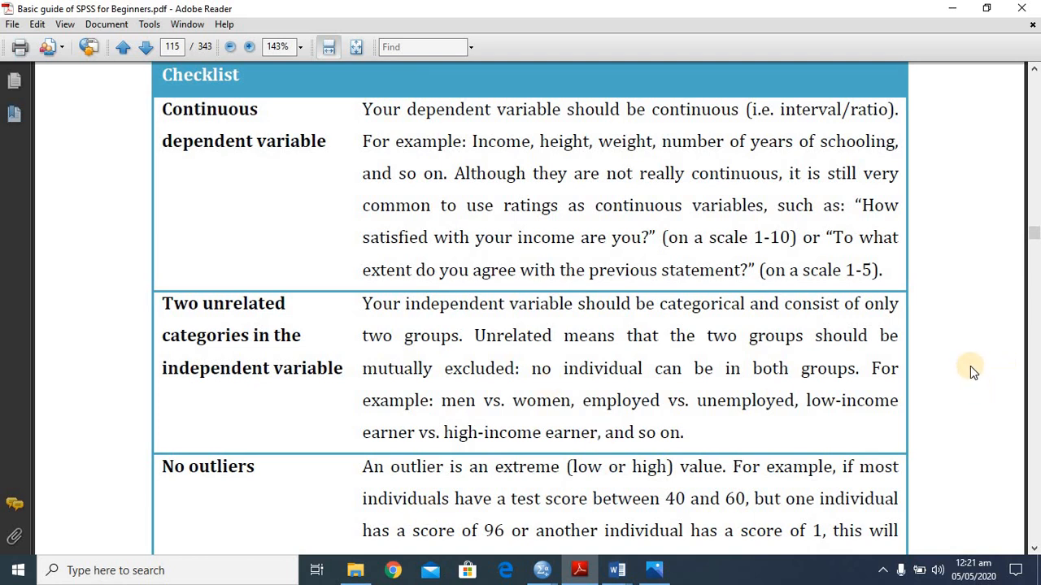
pyautogui.scroll(-1, 970, 366)
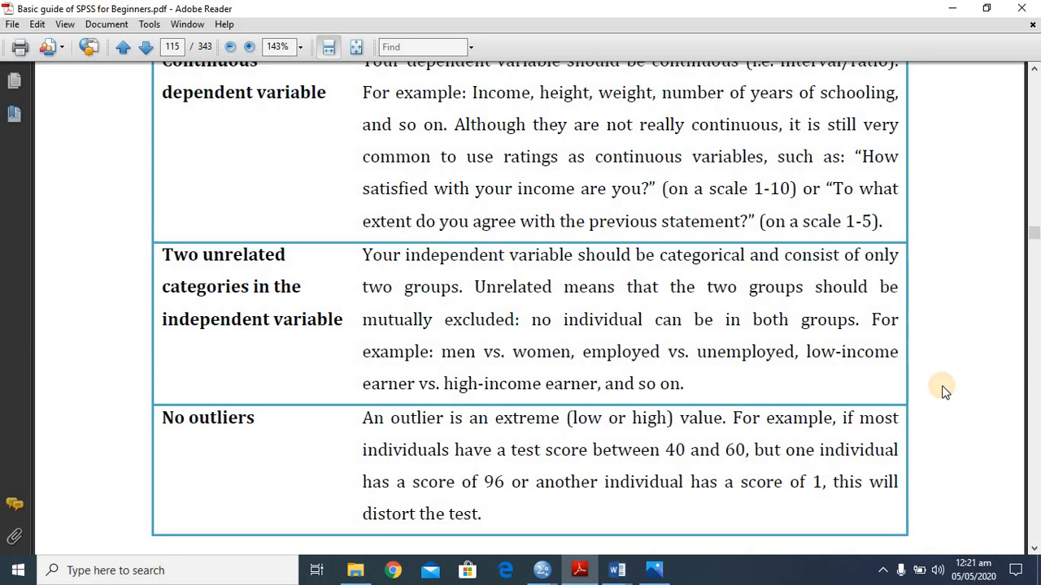
pyautogui.scroll(-2, 943, 391)
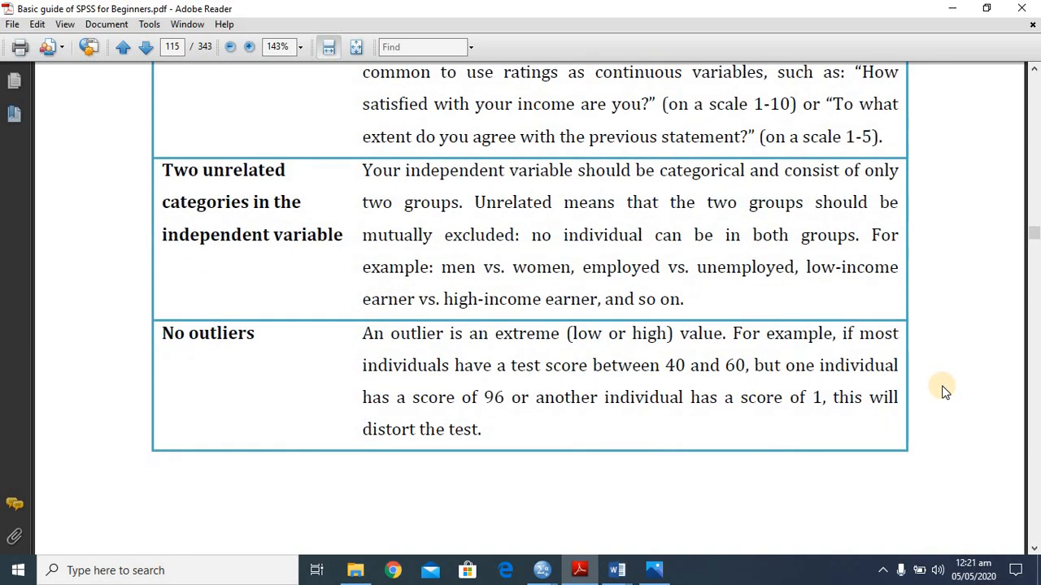
pyautogui.scroll(2, 943, 390)
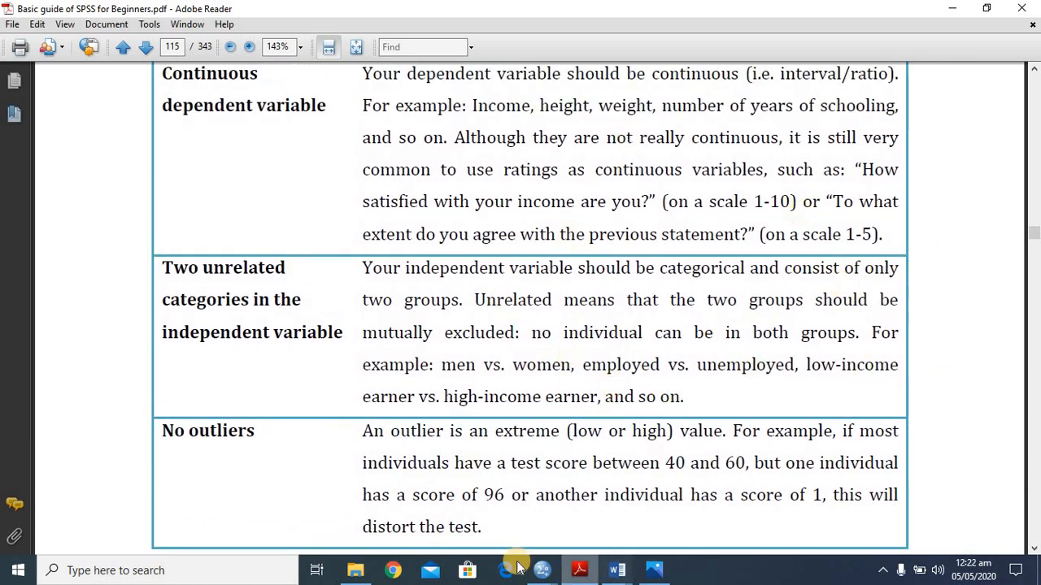
# - Switch to the salaries of public and private colleges.sav data in SPSS and set up Explore with salaries as dependent and colleges as factor
pyautogui.moveTo(541, 581)
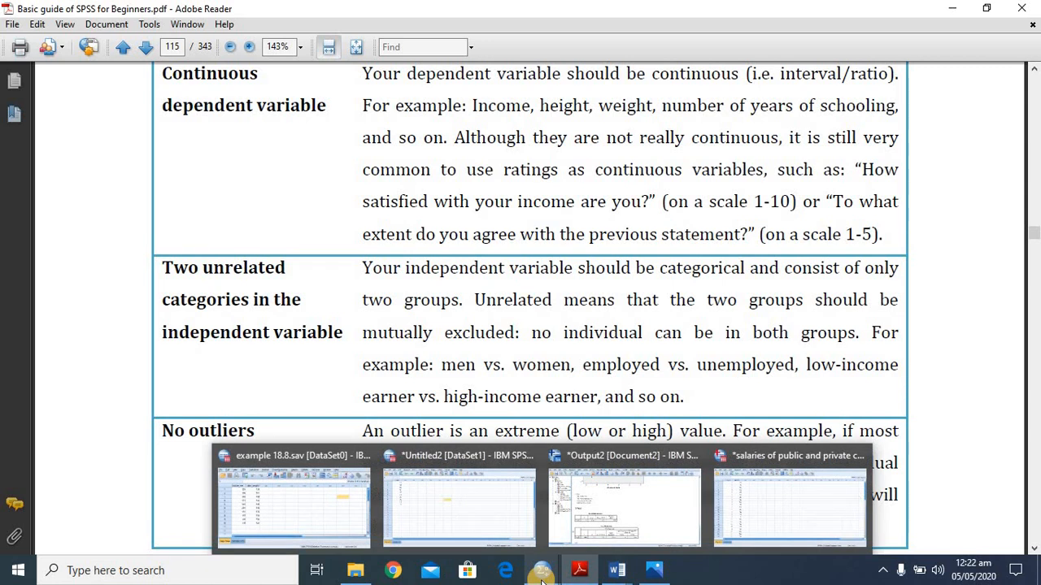
pyautogui.click(788, 511)
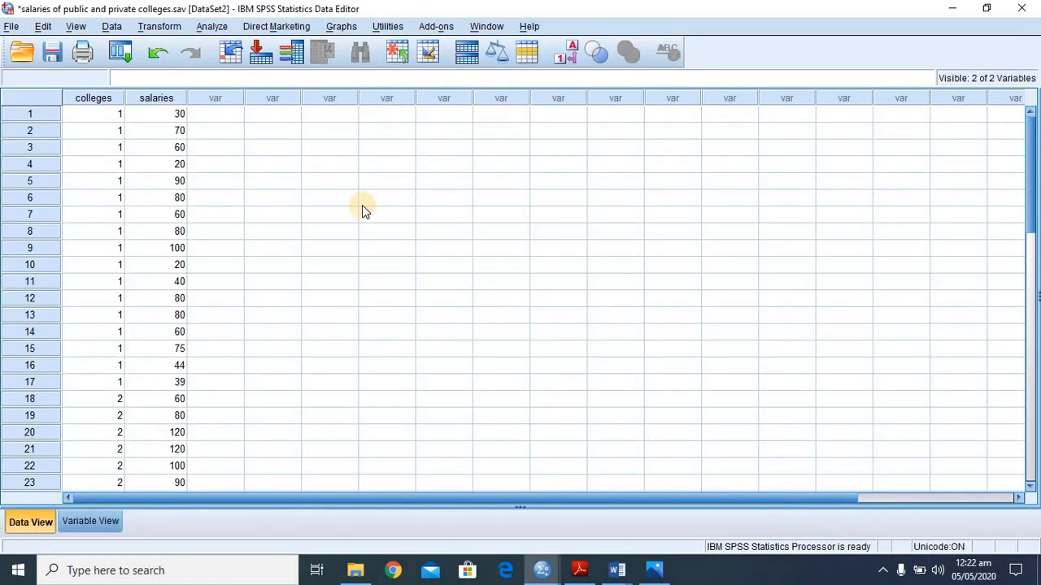
pyautogui.click(210, 26)
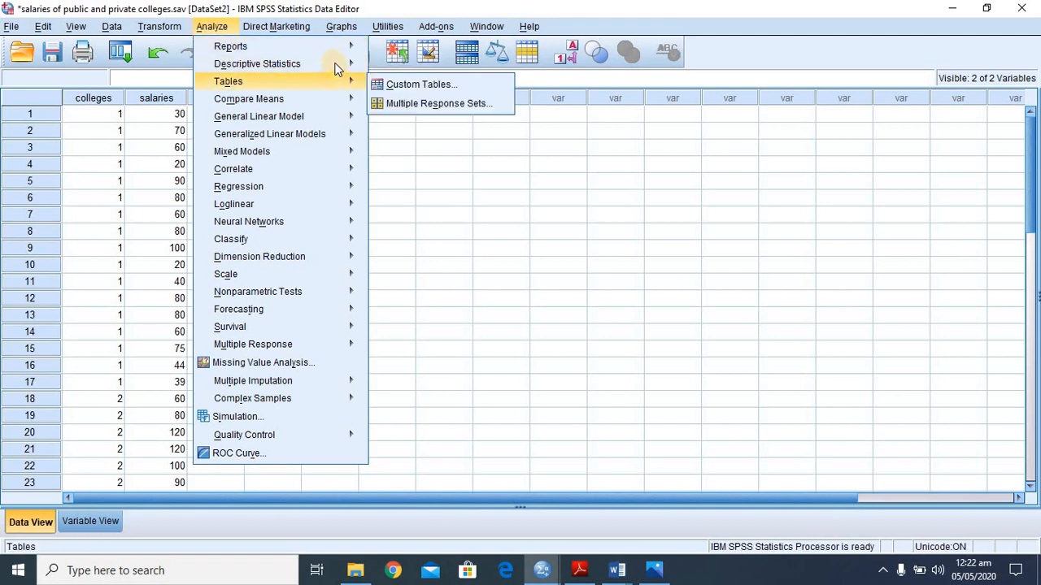
pyautogui.moveTo(333, 64)
pyautogui.click(398, 108)
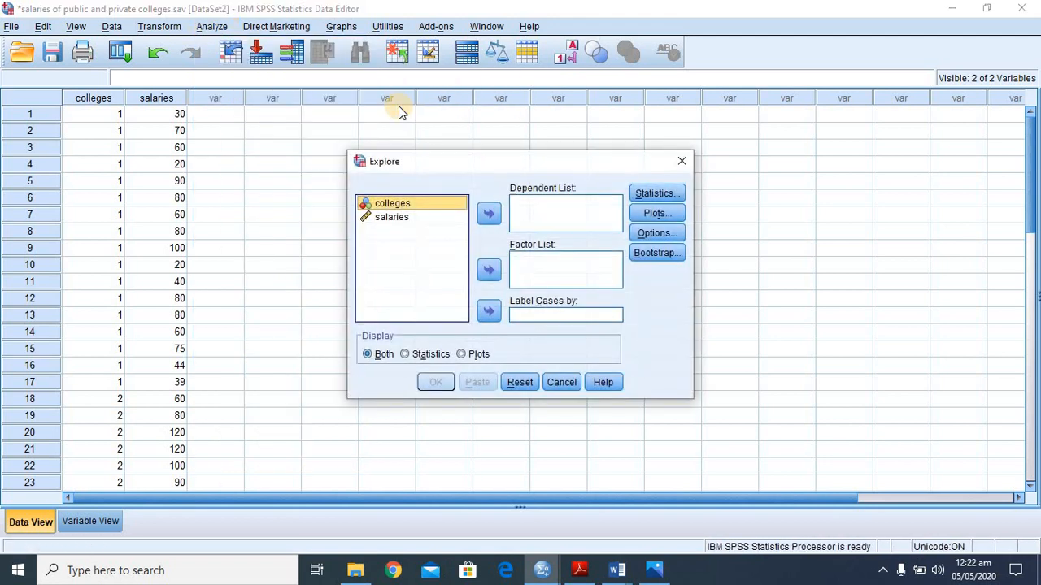
pyautogui.click(388, 218)
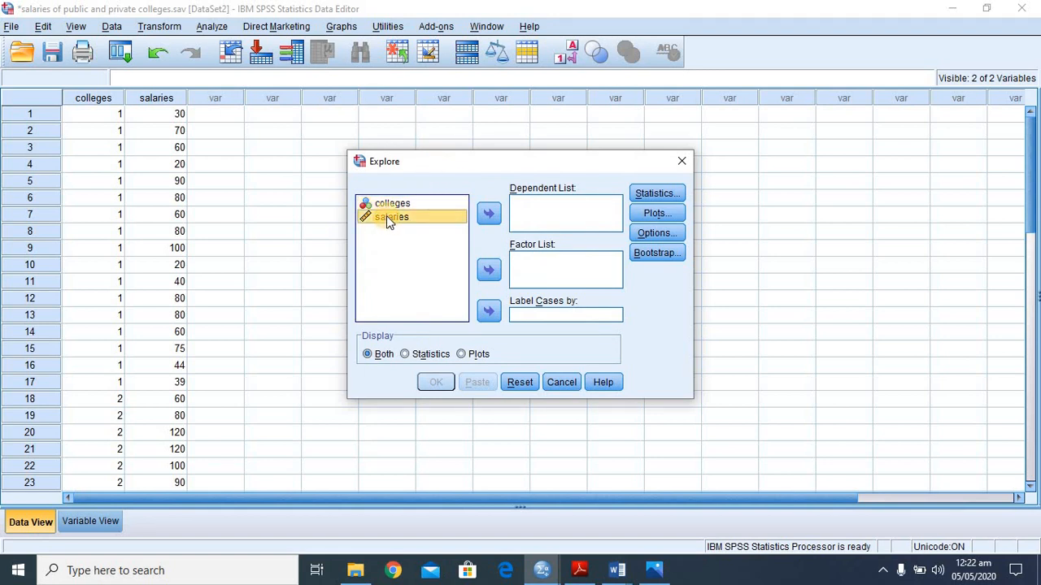
pyautogui.click(488, 216)
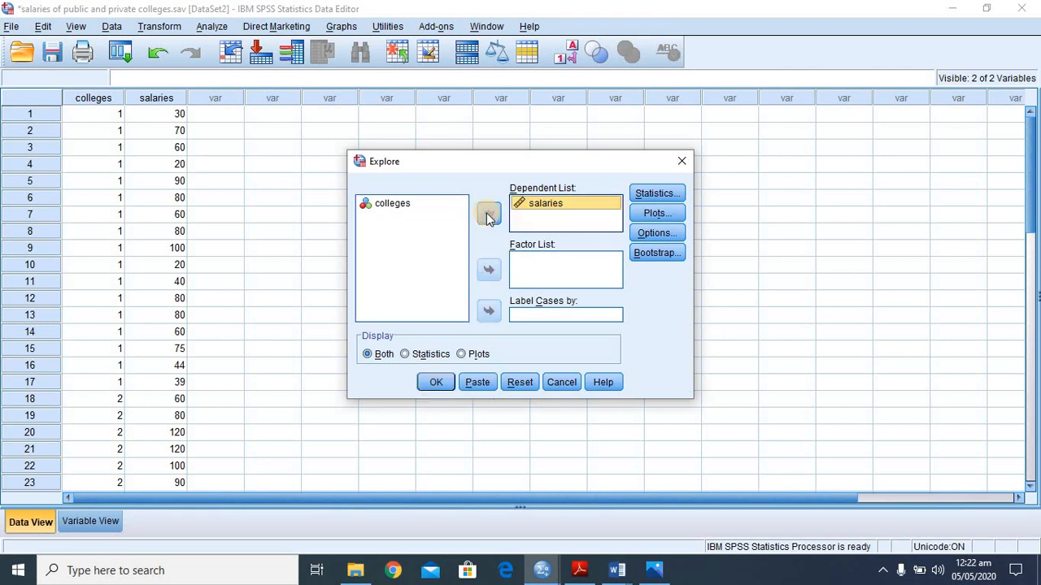
pyautogui.click(393, 204)
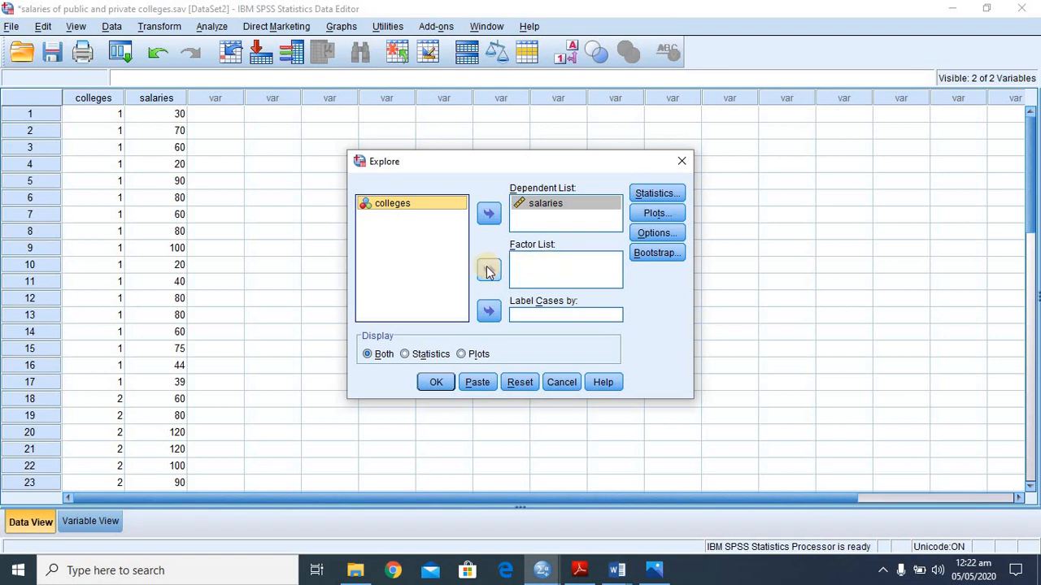
pyautogui.click(490, 269)
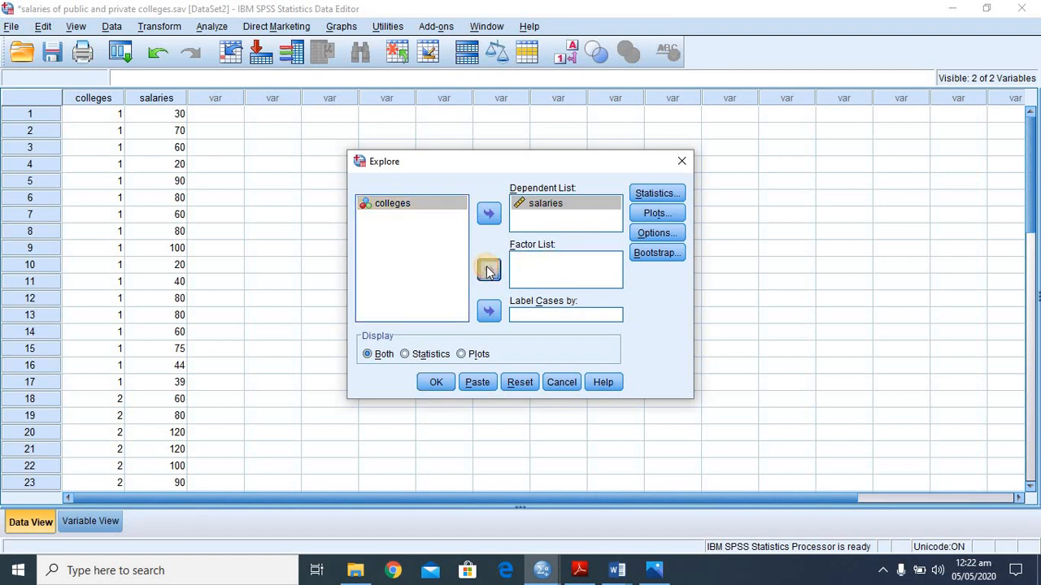
# - Configure the Explore plots to include normality plots with tests and an untransformed spread-versus-level plot with Levene test
pyautogui.click(657, 214)
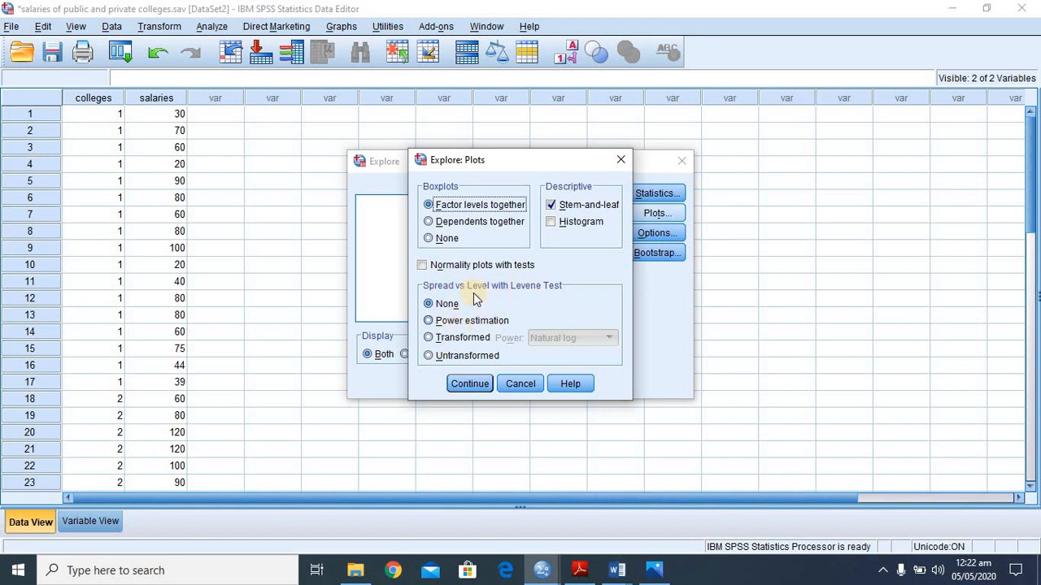
pyautogui.click(427, 356)
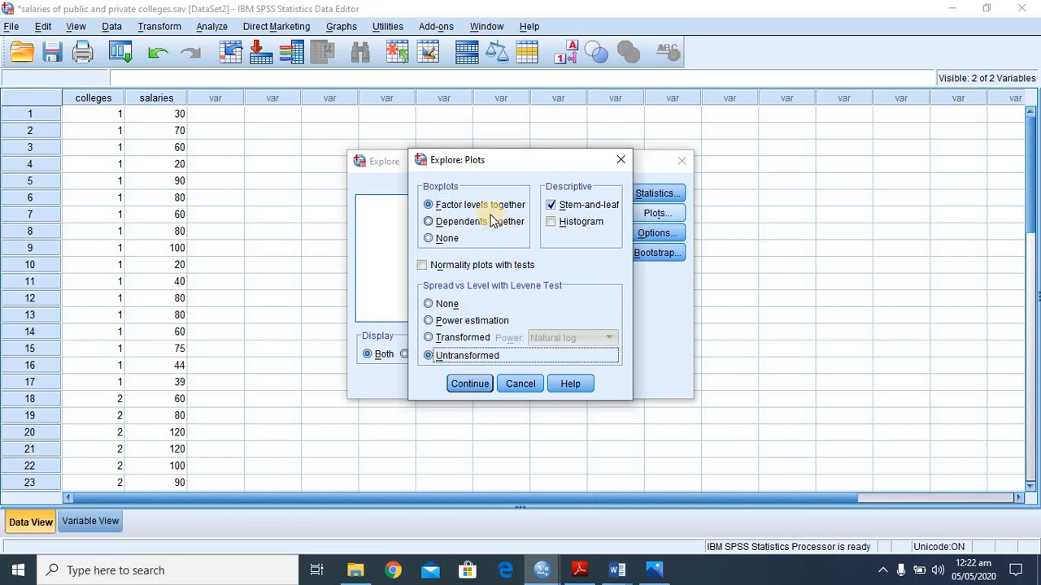
pyautogui.click(422, 266)
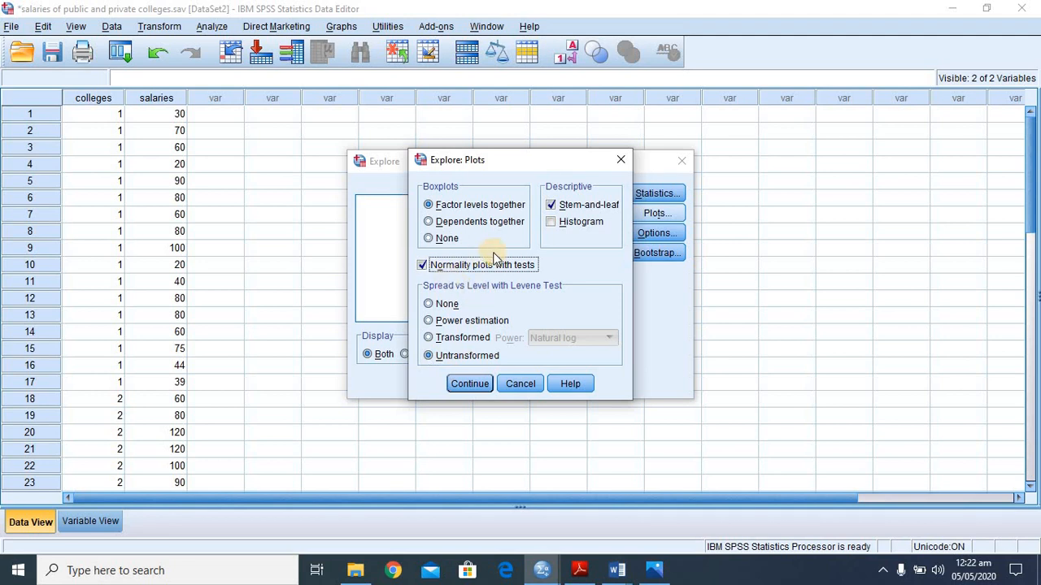
pyautogui.click(467, 383)
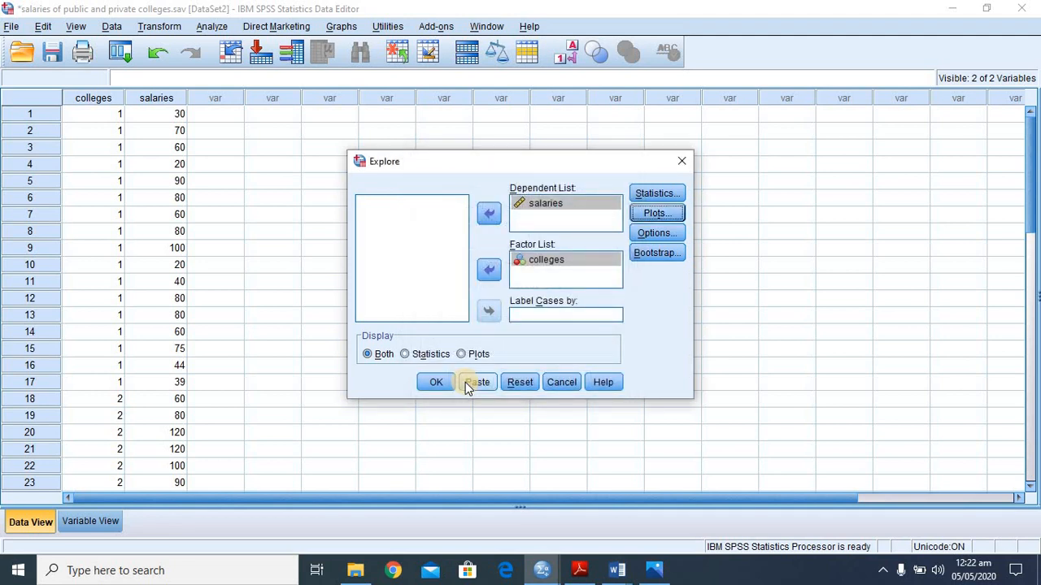
# - Bring up the Output2 viewer and close the Untitled2 height dataset without saving its changes
pyautogui.moveTo(555, 575)
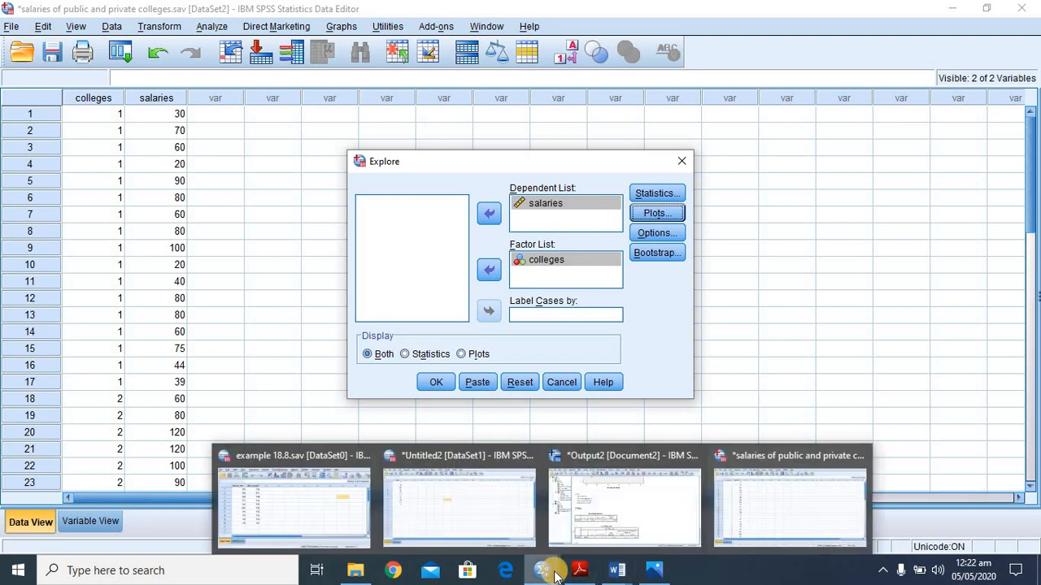
pyautogui.click(632, 490)
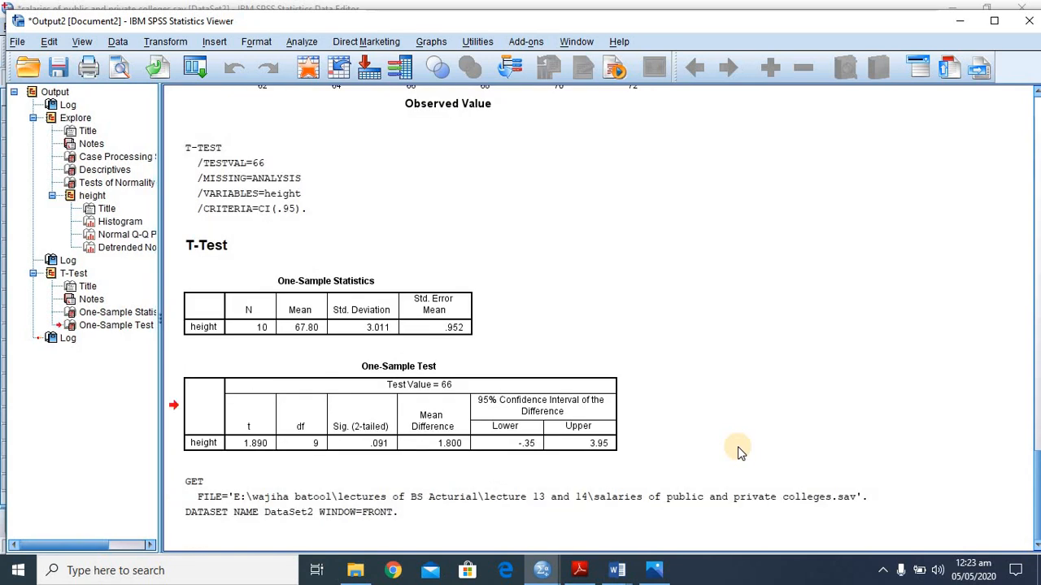
pyautogui.moveTo(539, 573)
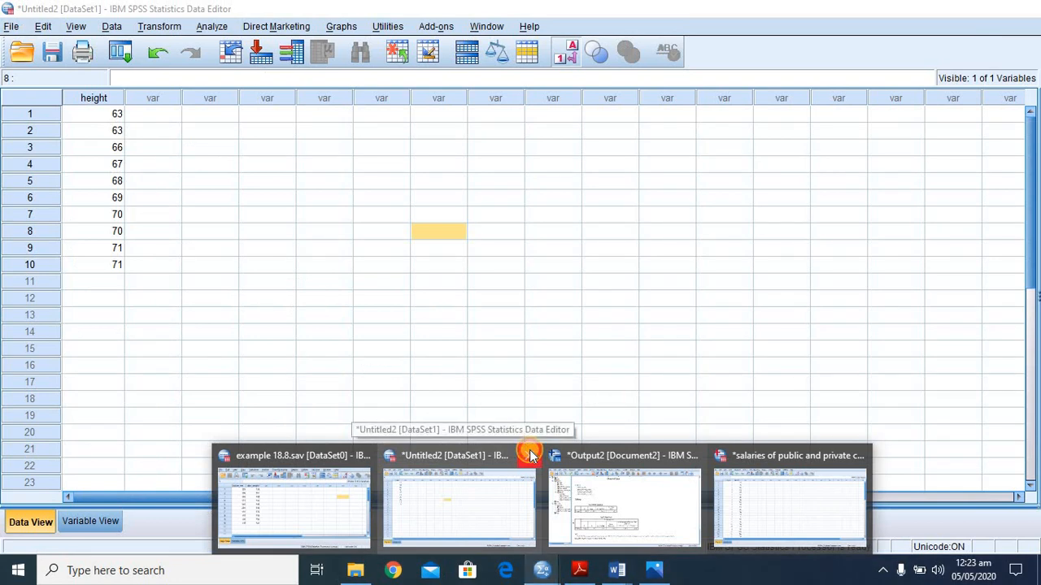
pyautogui.click(529, 455)
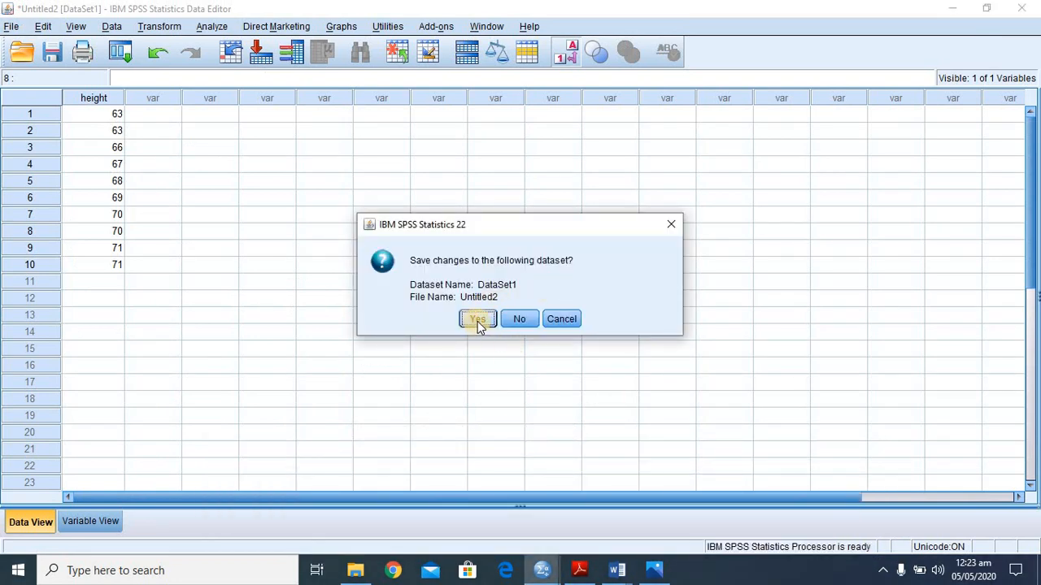
pyautogui.click(510, 318)
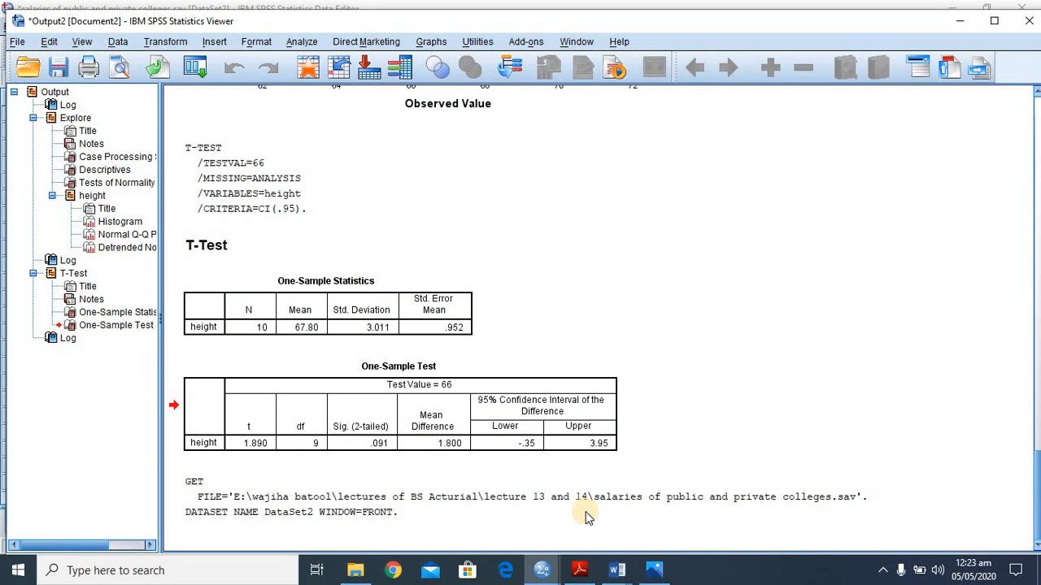
# - Close the Output2 viewer containing the one-sample test results without saving its contents
pyautogui.moveTo(542, 570)
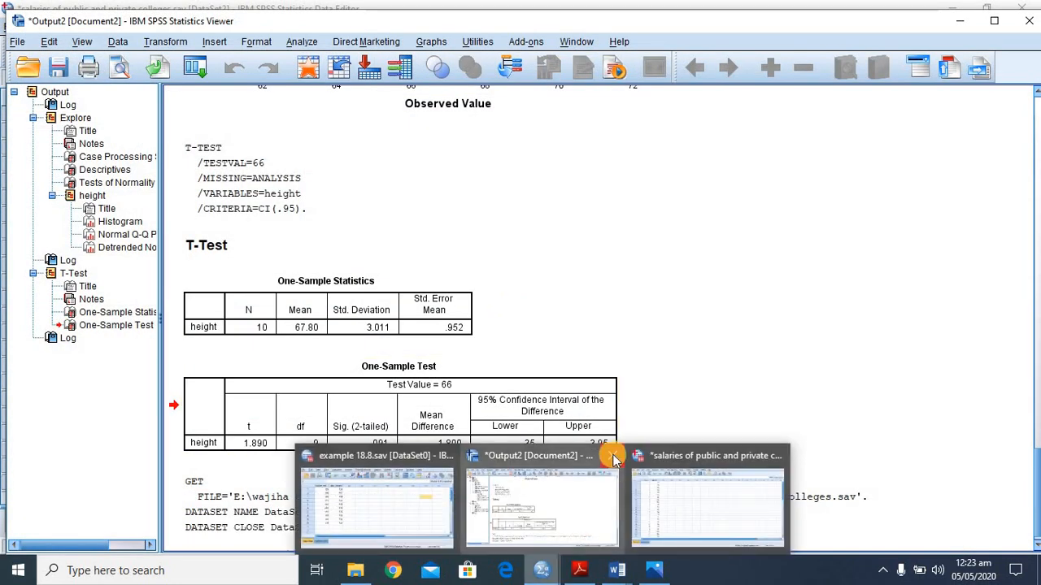
pyautogui.click(614, 460)
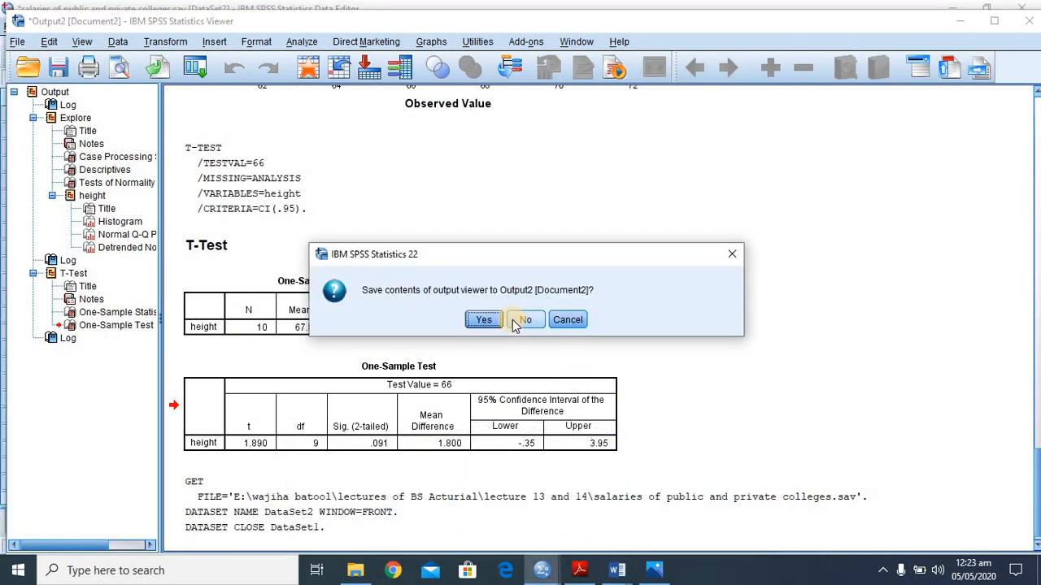
pyautogui.click(513, 322)
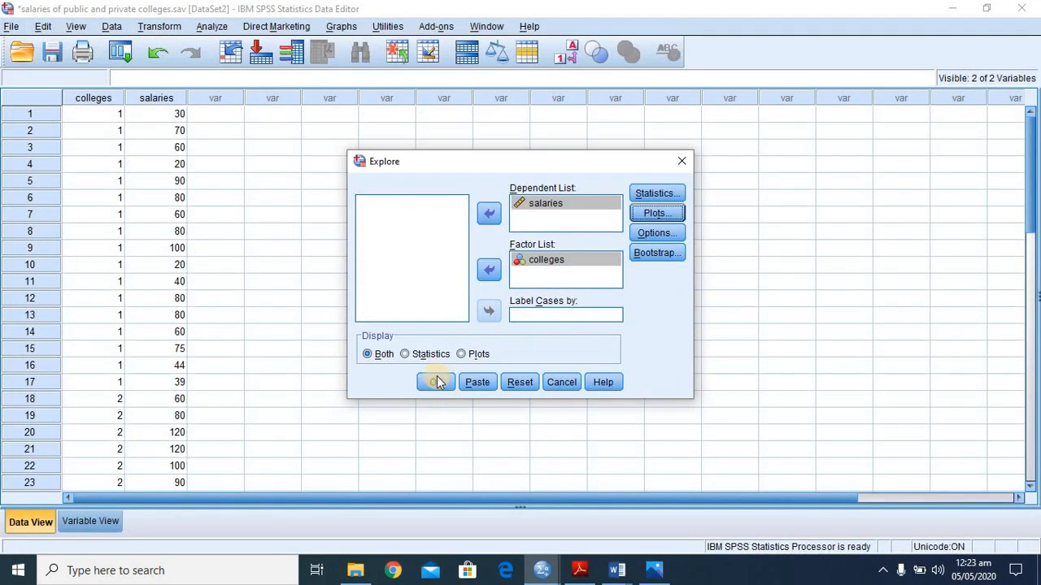
# - Close the example 18.8.sav dataset and the Output3 viewer without saving the viewer's contents
pyautogui.moveTo(540, 572)
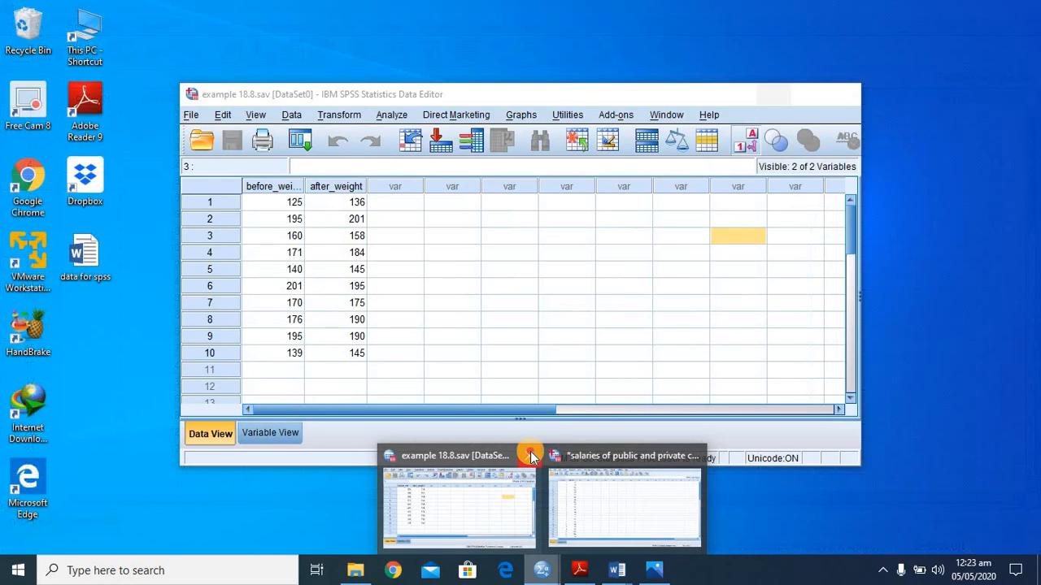
pyautogui.click(530, 452)
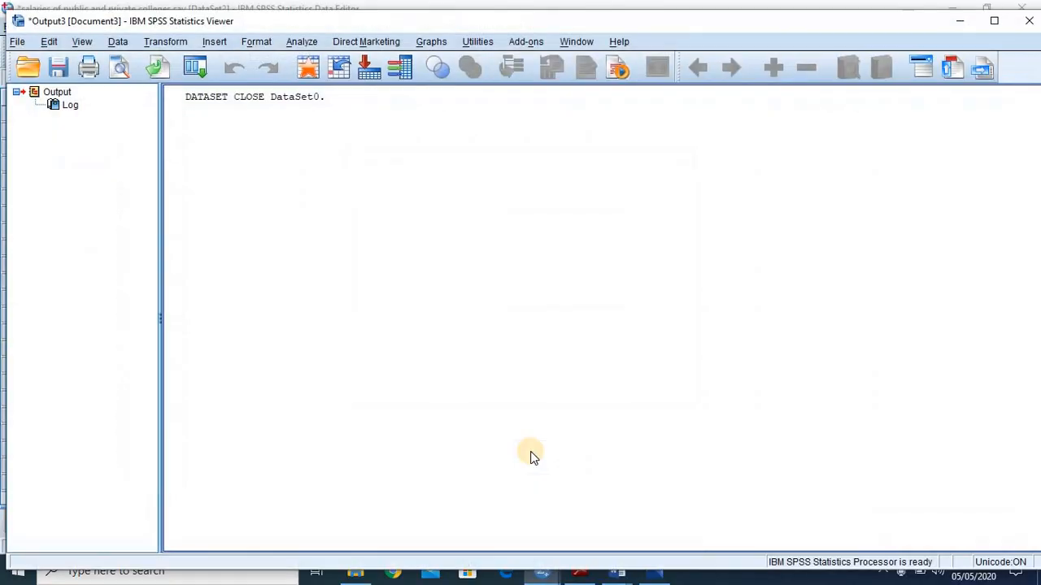
pyautogui.click(1027, 22)
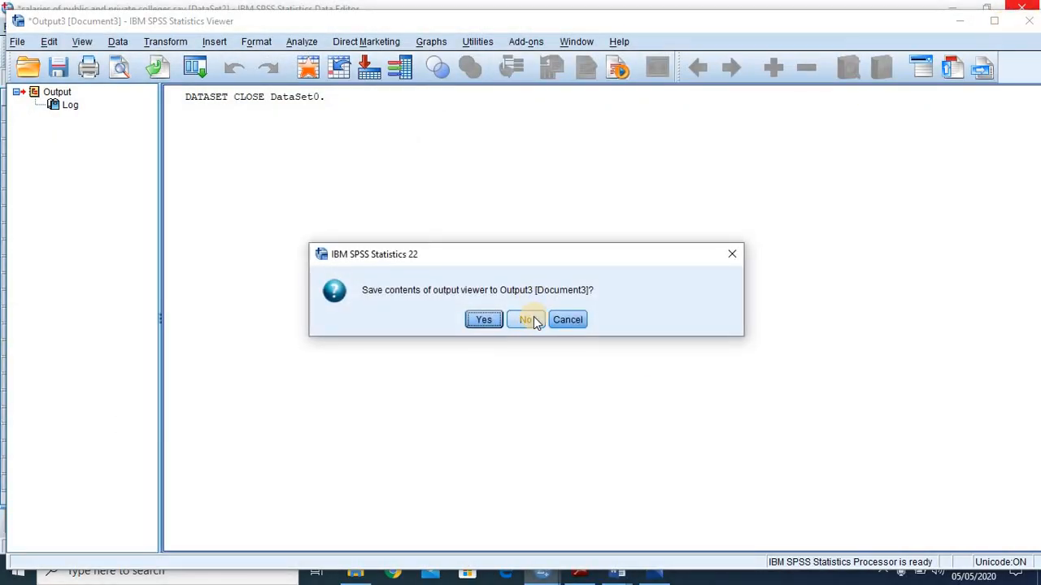
pyautogui.click(526, 319)
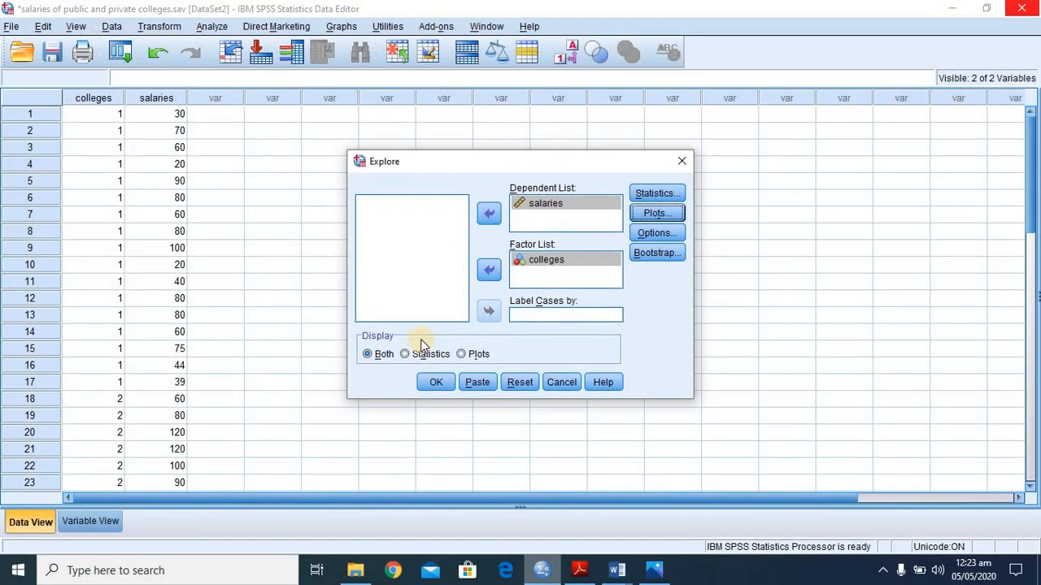
# - Run the Explore analysis of salaries by colleges and review its normality and homogeneity of variance tests
pyautogui.click(435, 382)
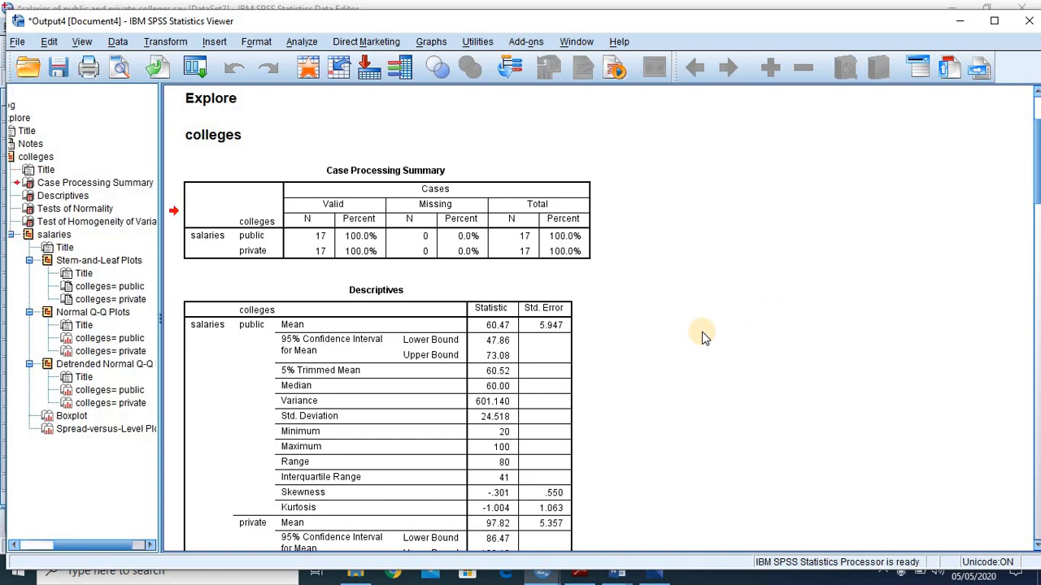
pyautogui.scroll(-10, 699, 340)
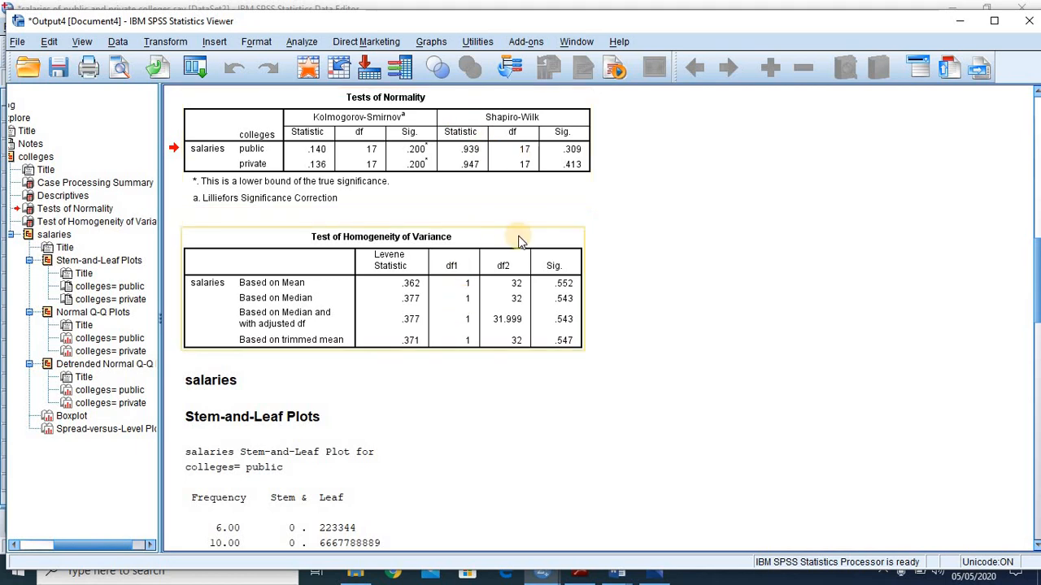
pyautogui.scroll(-5, 731, 361)
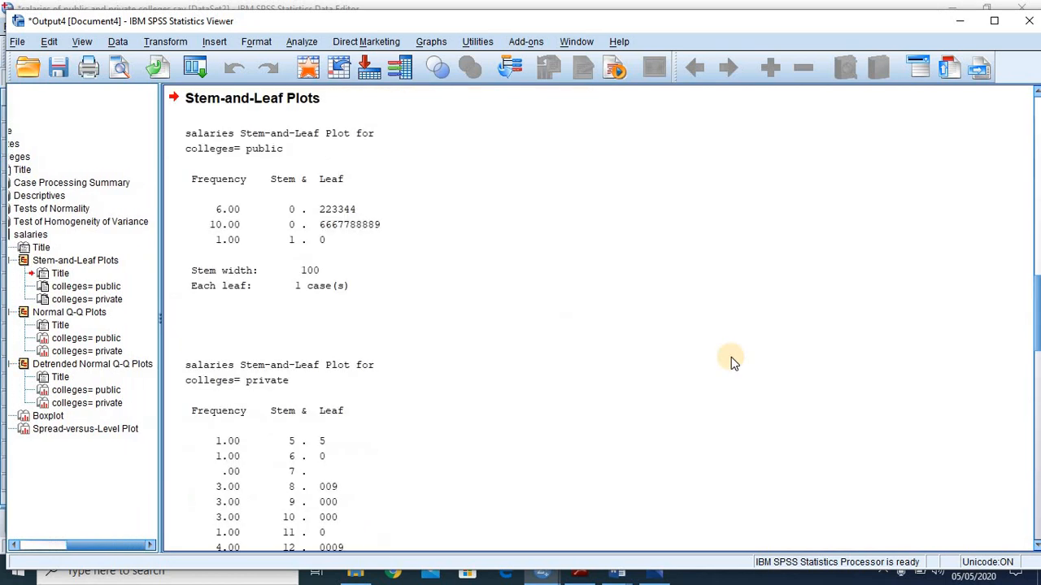
pyautogui.scroll(-10, 731, 357)
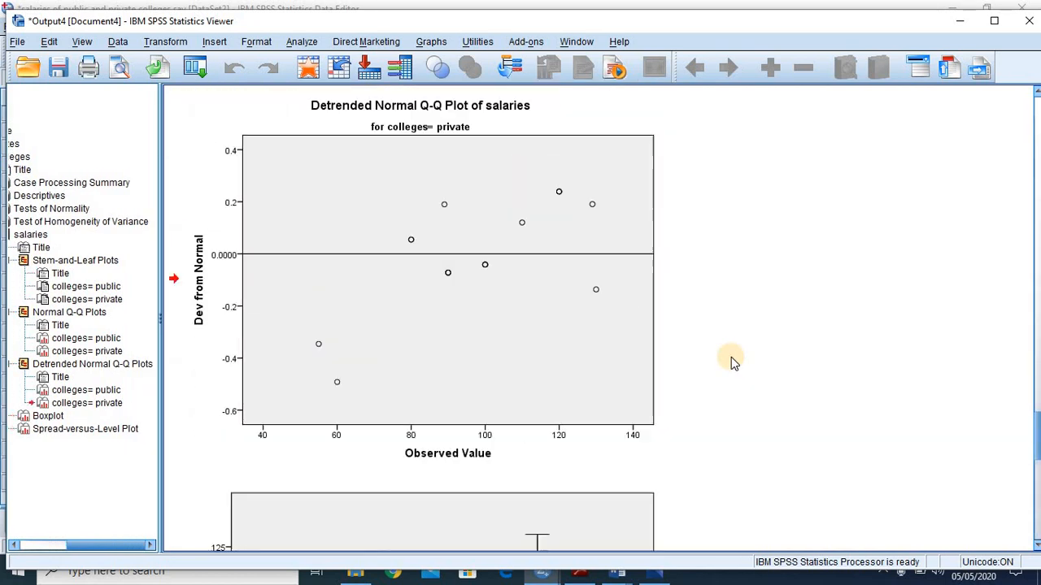
pyautogui.scroll(10, 731, 357)
pyautogui.scroll(15, 731, 357)
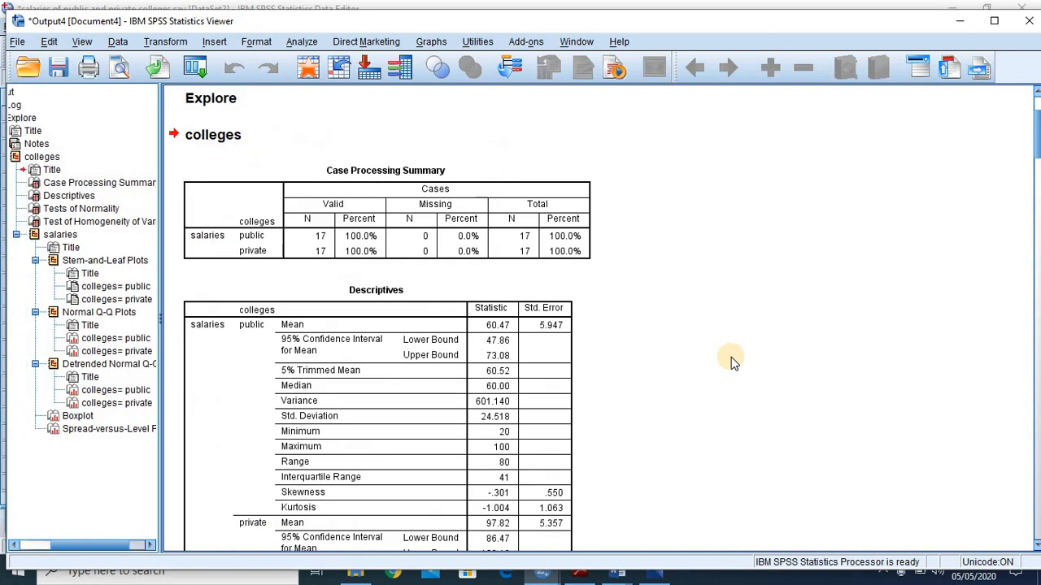
pyautogui.scroll(-10, 731, 360)
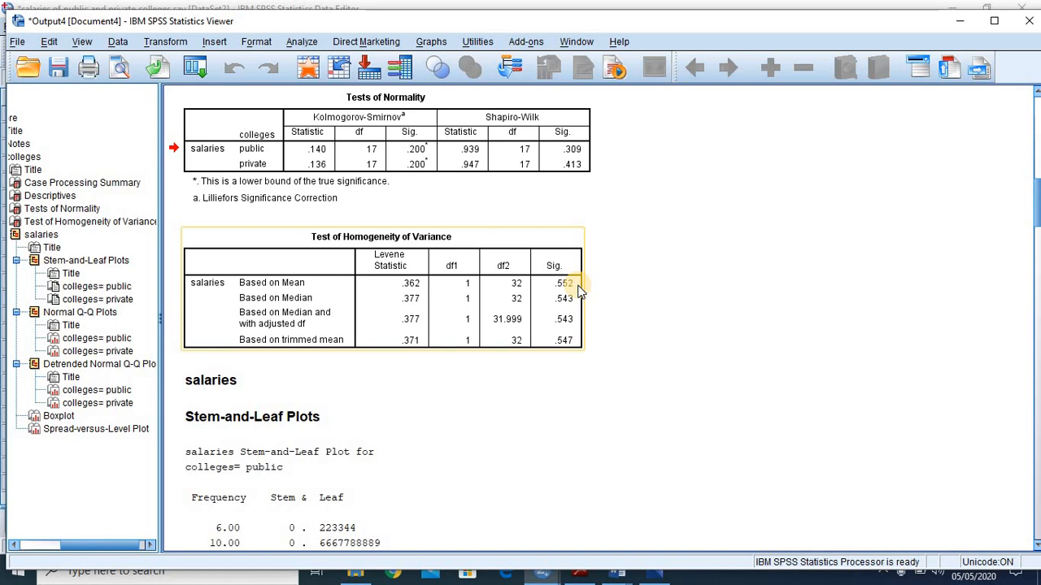
# - Return to the salaries dataset and set up an Independent-Samples T Test with salaries as test variable and colleges as grouping variable
pyautogui.moveTo(541, 576)
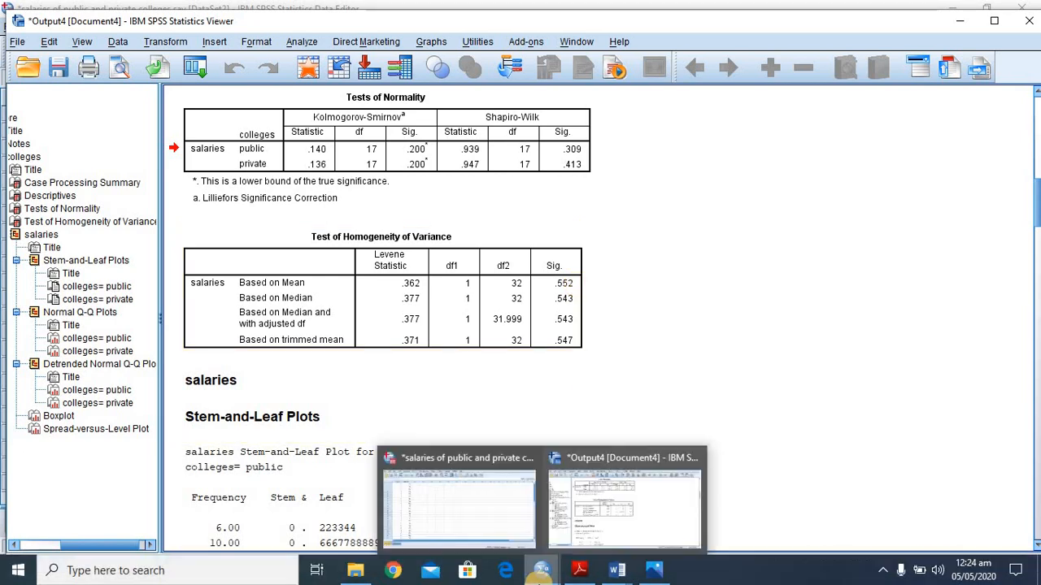
pyautogui.click(488, 494)
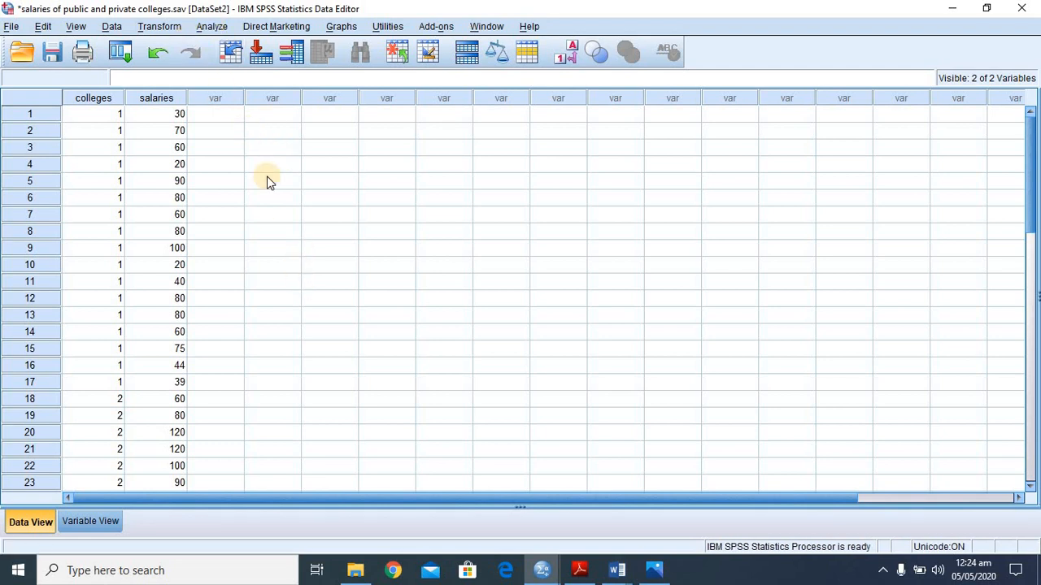
pyautogui.click(212, 27)
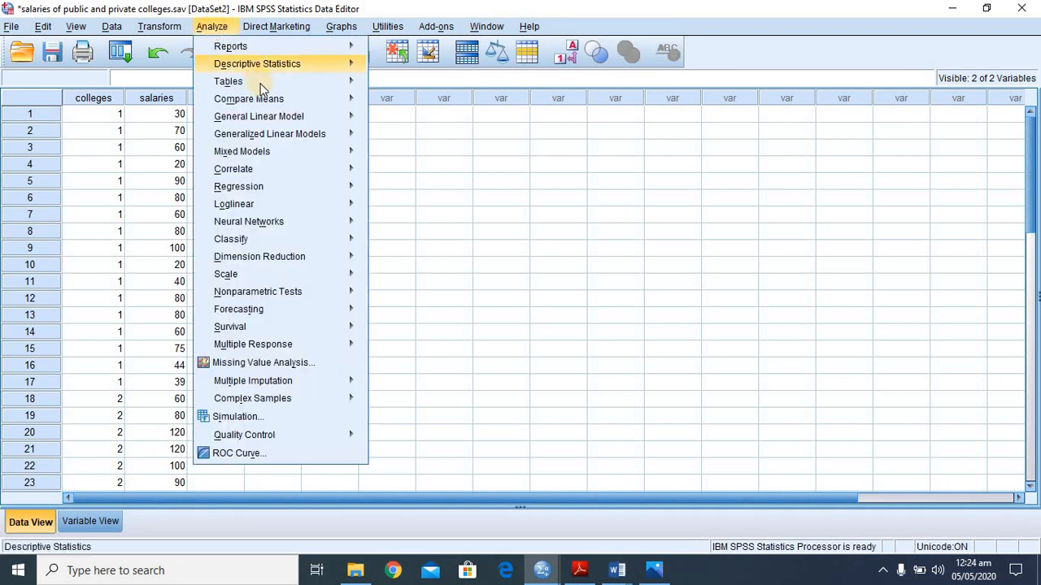
pyautogui.moveTo(264, 106)
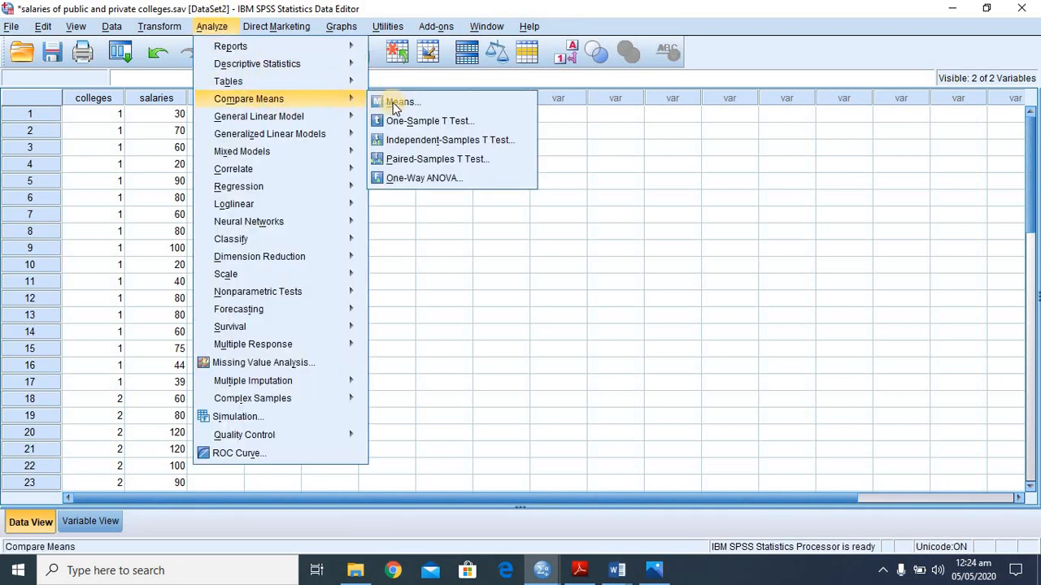
pyautogui.click(422, 144)
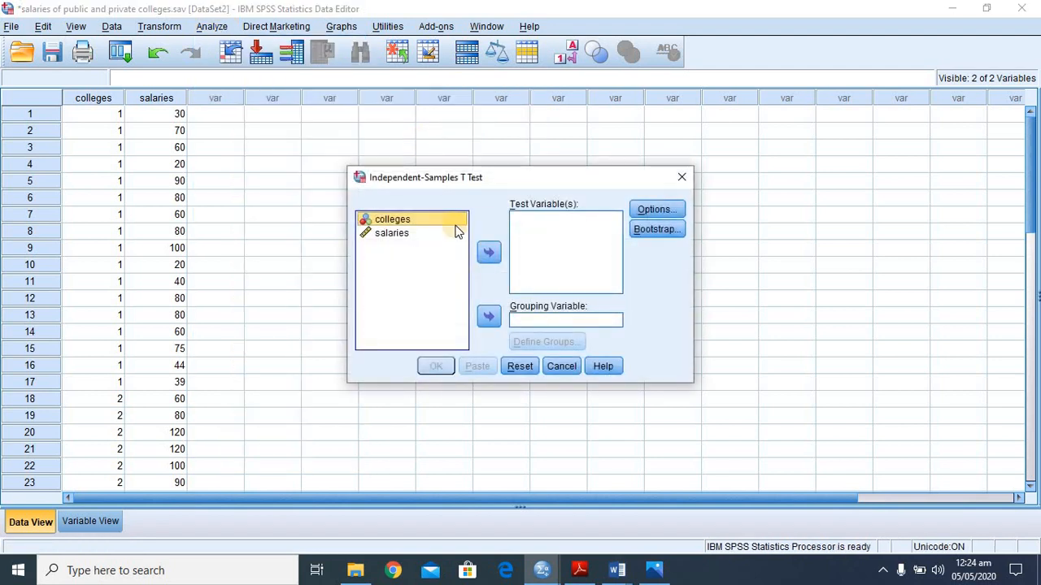
pyautogui.click(392, 234)
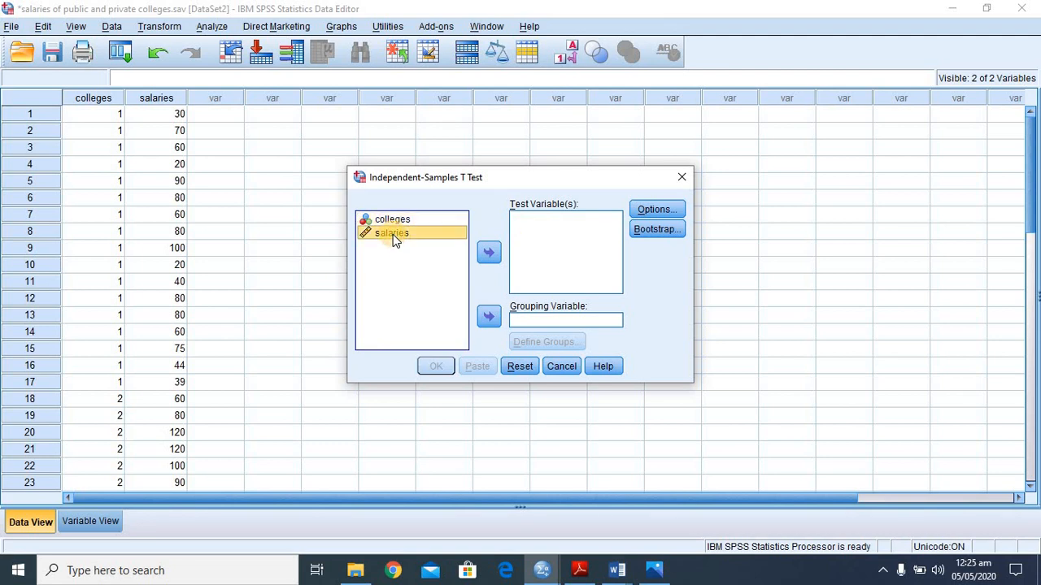
pyautogui.click(488, 252)
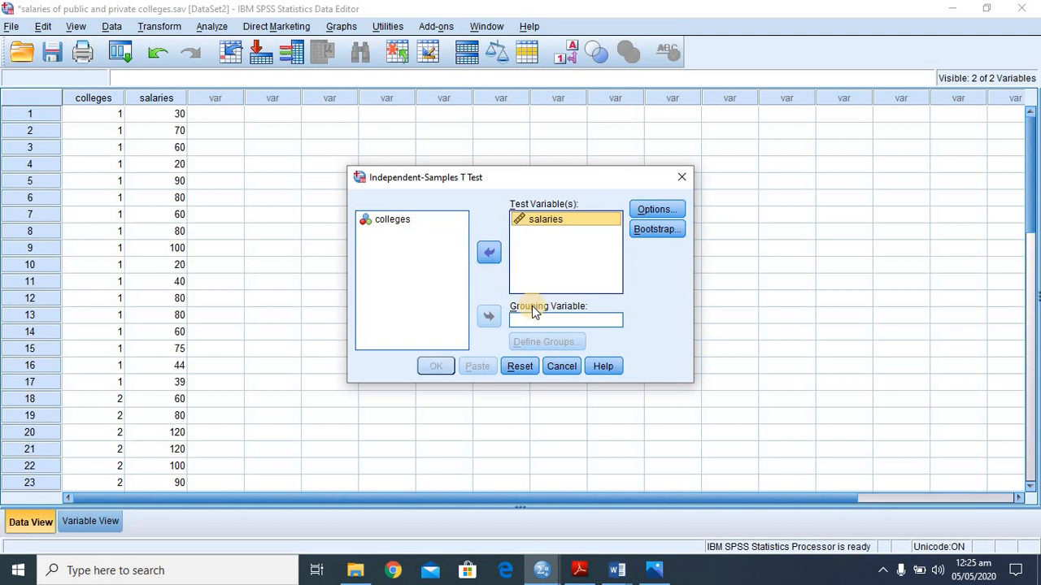
pyautogui.click(393, 220)
pyautogui.click(488, 317)
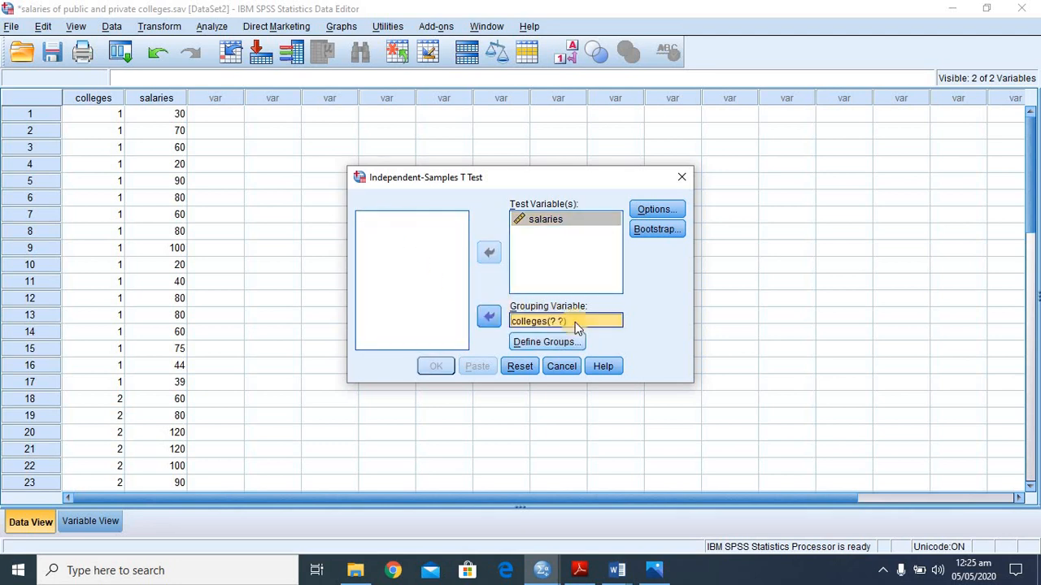
# - Define the colleges groups by specified values, with 1 for Group 1 and 2 for Group 2
pyautogui.click(537, 343)
pyautogui.click(513, 257)
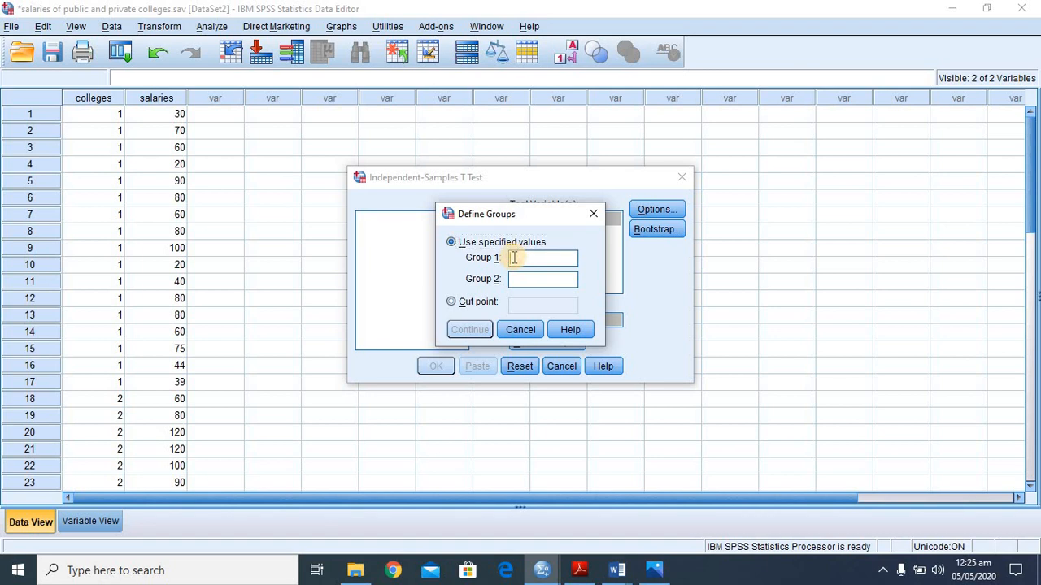
pyautogui.write('1')
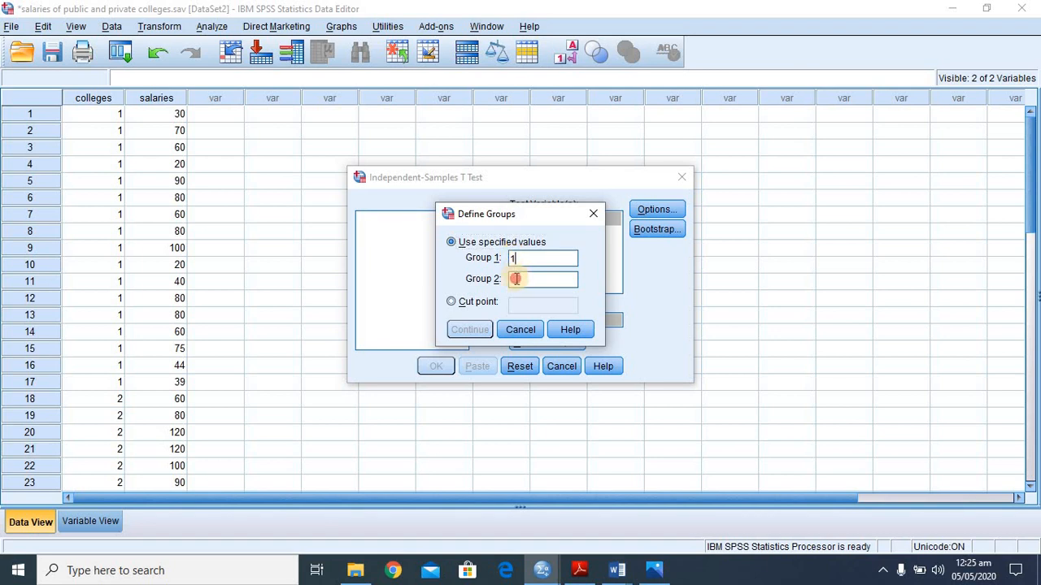
pyautogui.click(515, 279)
pyautogui.write('1')
pyautogui.click(475, 333)
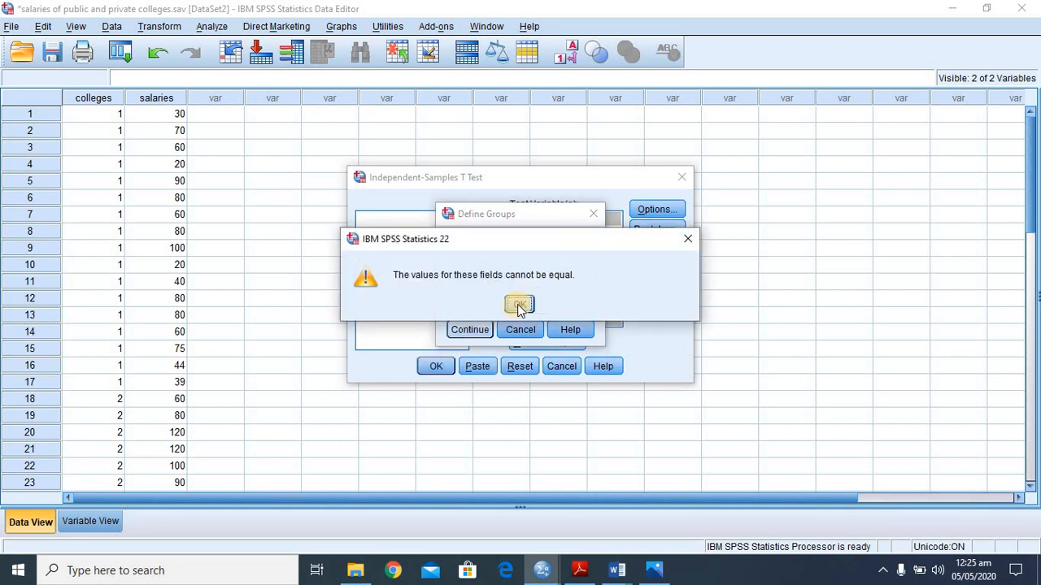
pyautogui.click(519, 305)
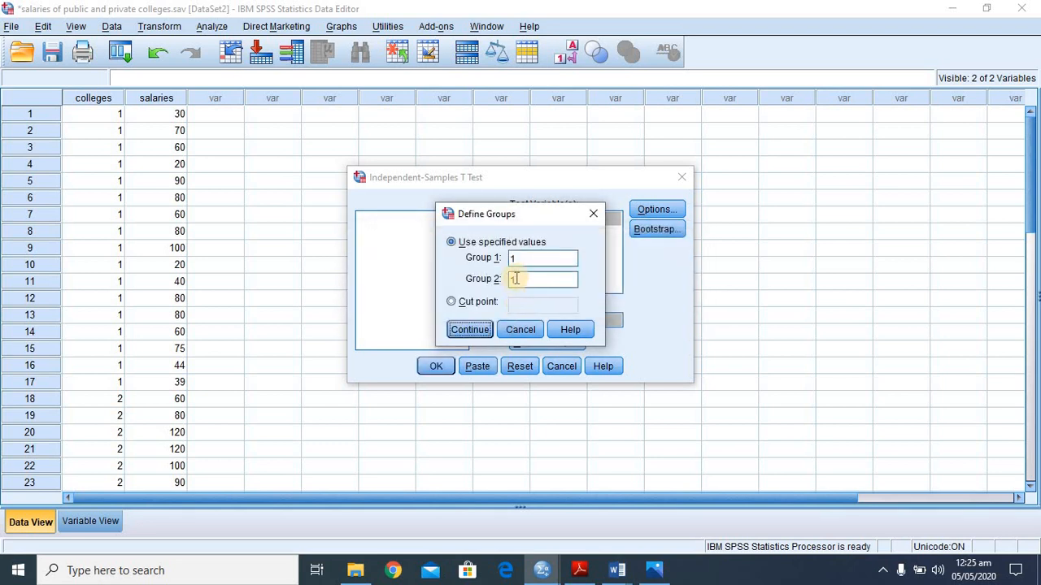
pyautogui.click(515, 278)
pyautogui.press('BackSpace')
pyautogui.write('2')
pyautogui.click(468, 329)
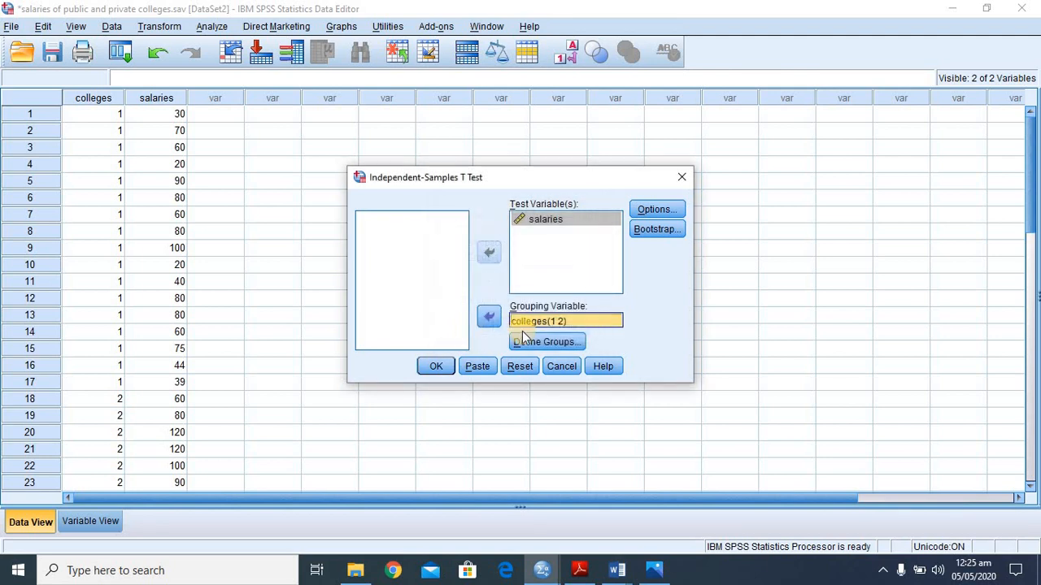
# - Accept the 95% confidence interval with cases excluded analysis by analysis, and run the independent-samples t test
pyautogui.click(658, 210)
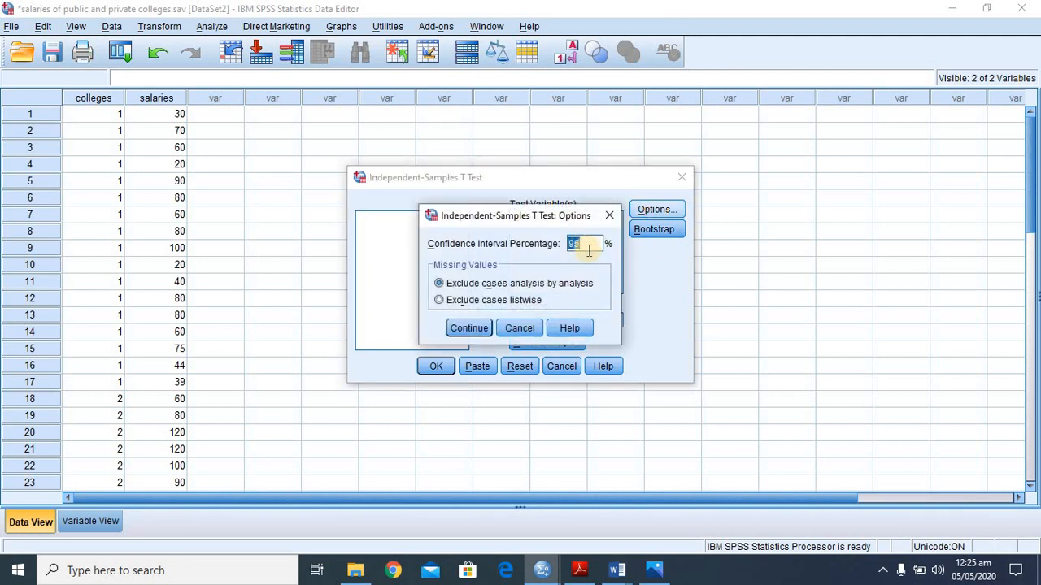
pyautogui.click(462, 327)
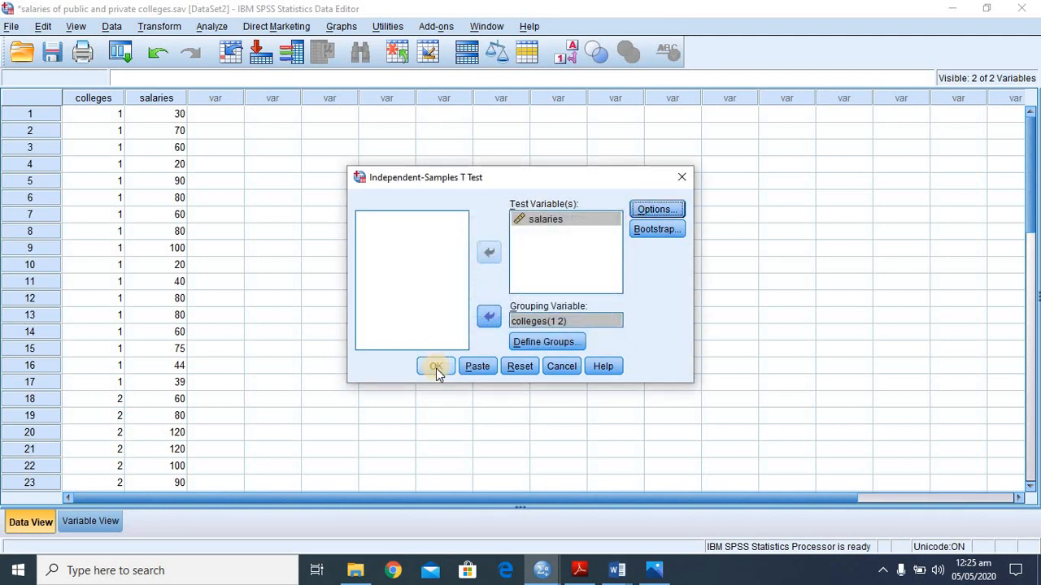
pyautogui.click(436, 367)
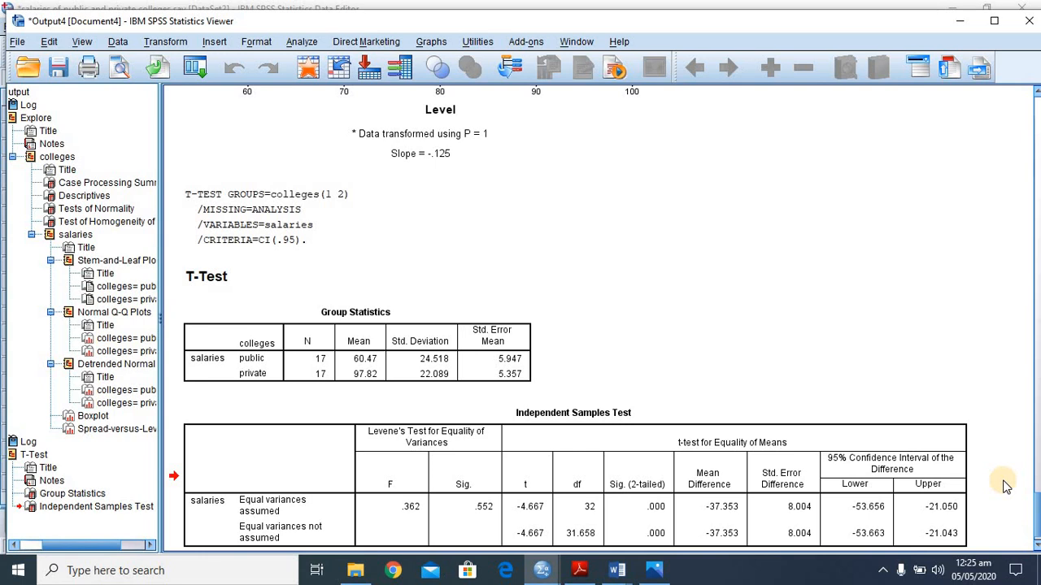
# - Compare the Explore output's homogeneity of variance table with Levene's test and the equal-variance rows of the Independent Samples Test table
pyautogui.click(874, 280)
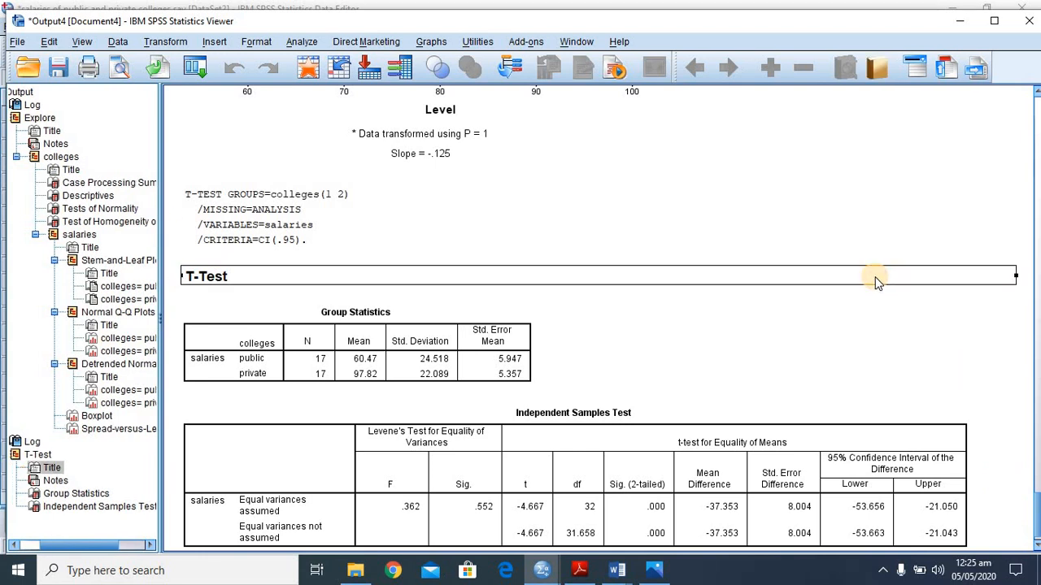
pyautogui.scroll(10, 876, 283)
pyautogui.scroll(12, 876, 281)
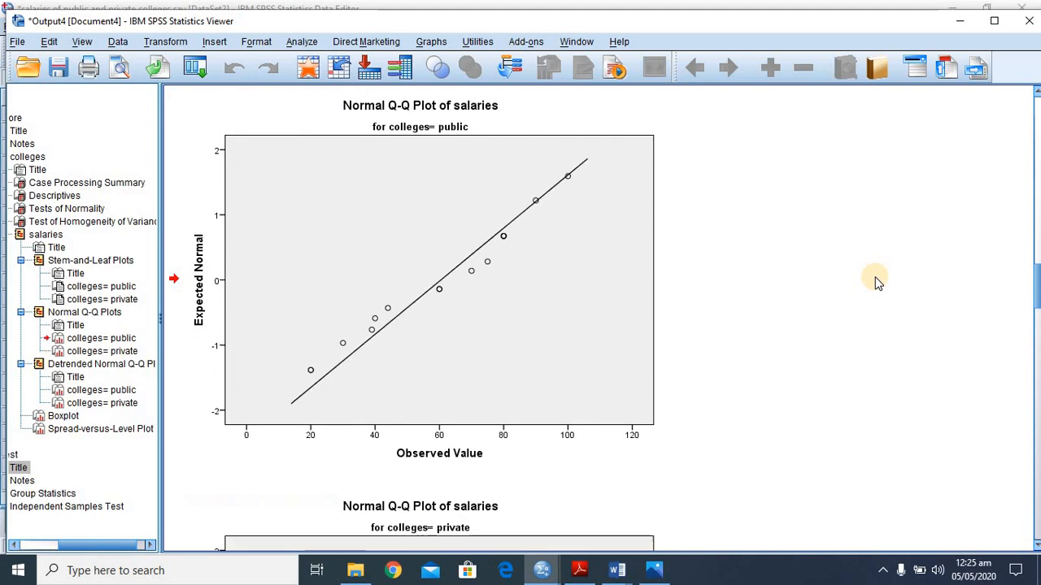
pyautogui.scroll(5, 876, 282)
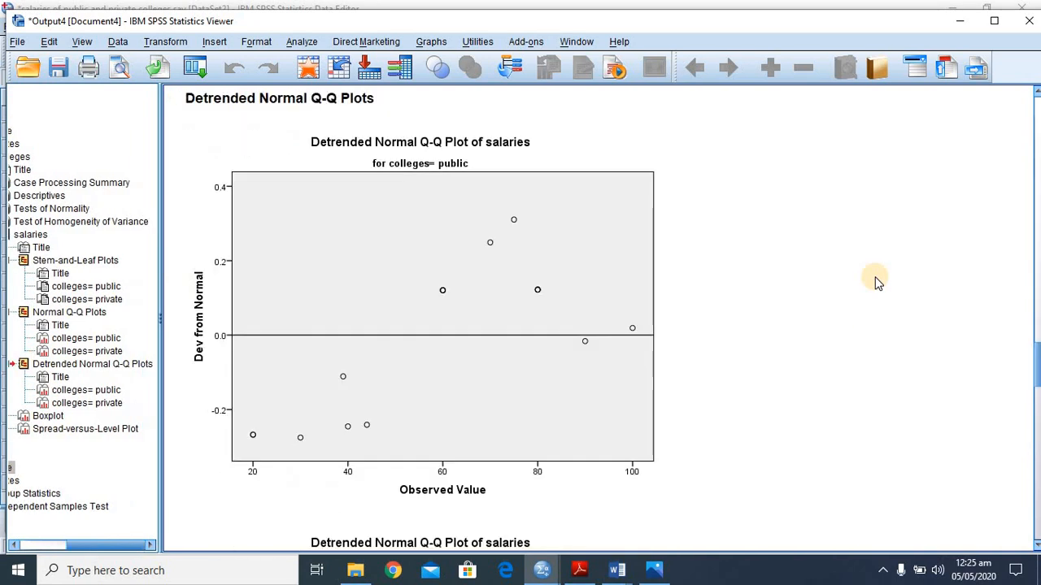
pyautogui.scroll(4, 877, 282)
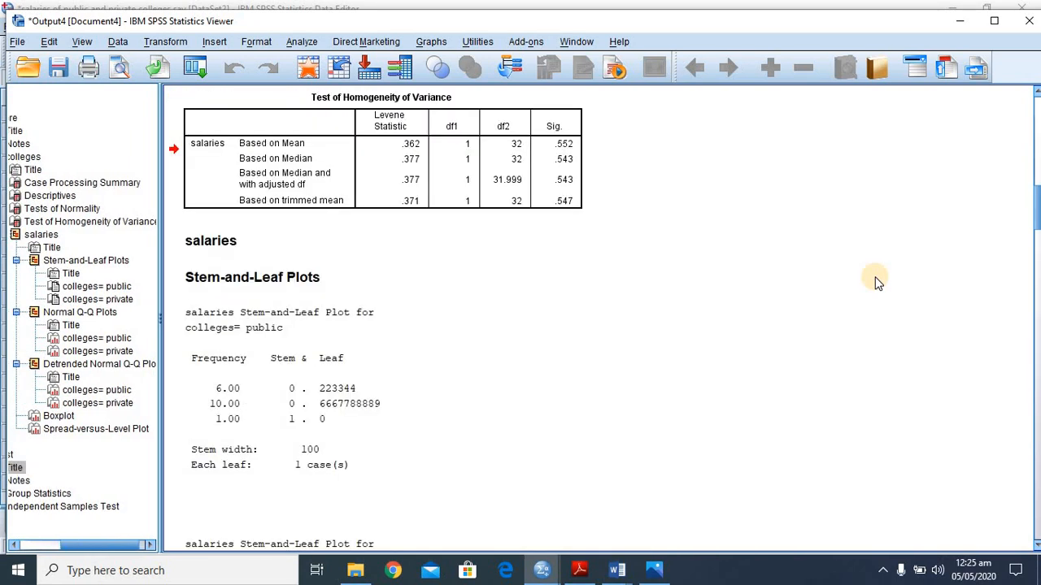
pyautogui.click(466, 202)
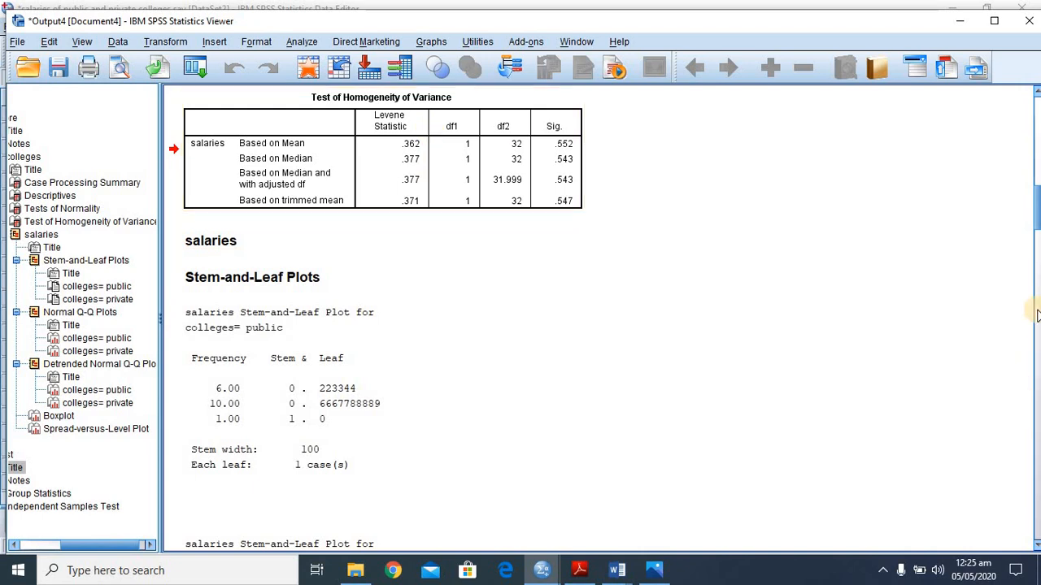
pyautogui.moveTo(1037, 215); pyautogui.dragTo(1037, 532)
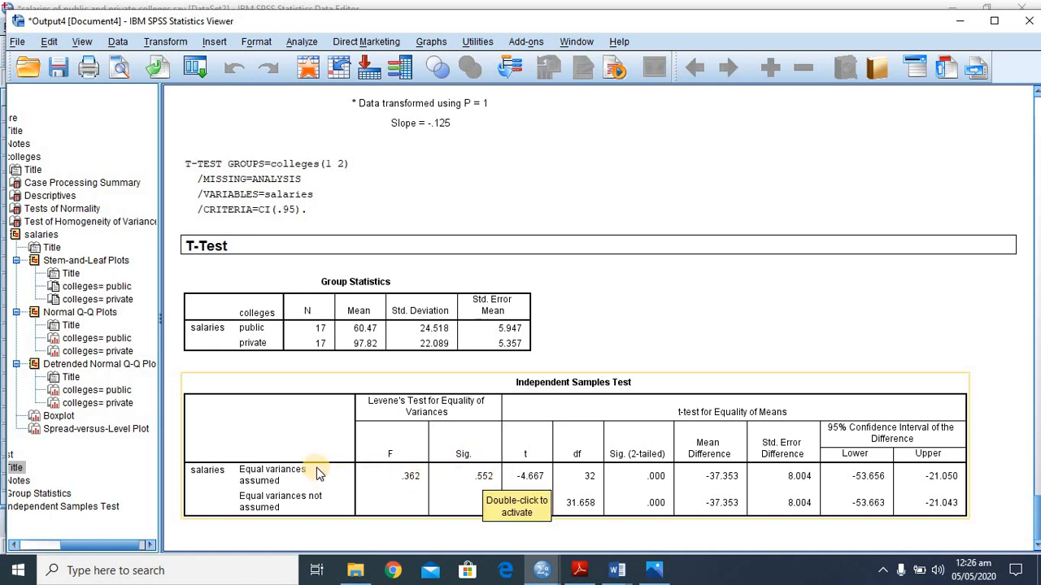
pyautogui.click(341, 511)
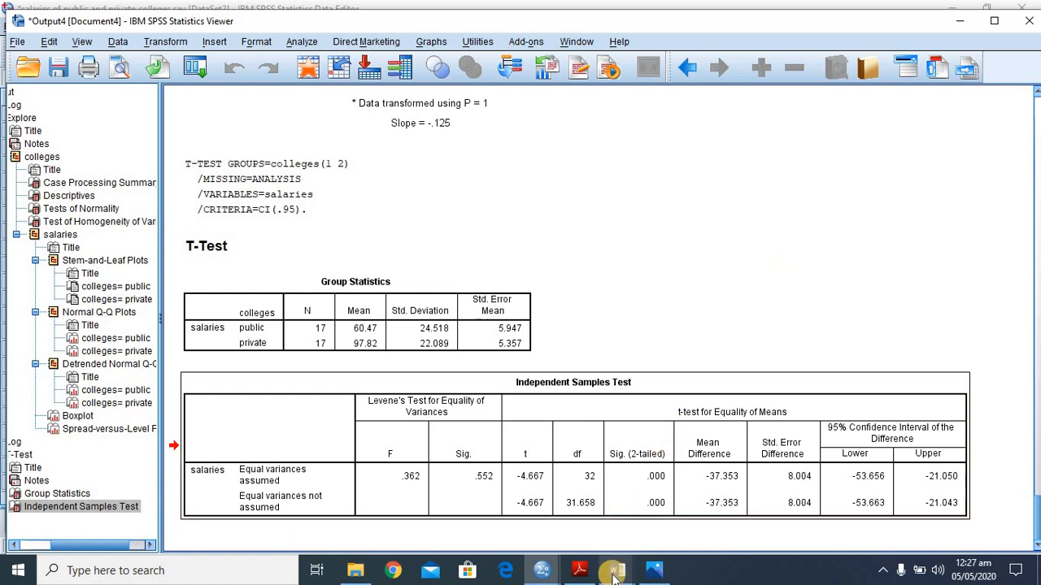
# - Switch to the solution manual document in Word to check the answers on normality, homogeneity of variance and the salaries hypothesis
pyautogui.moveTo(614, 574)
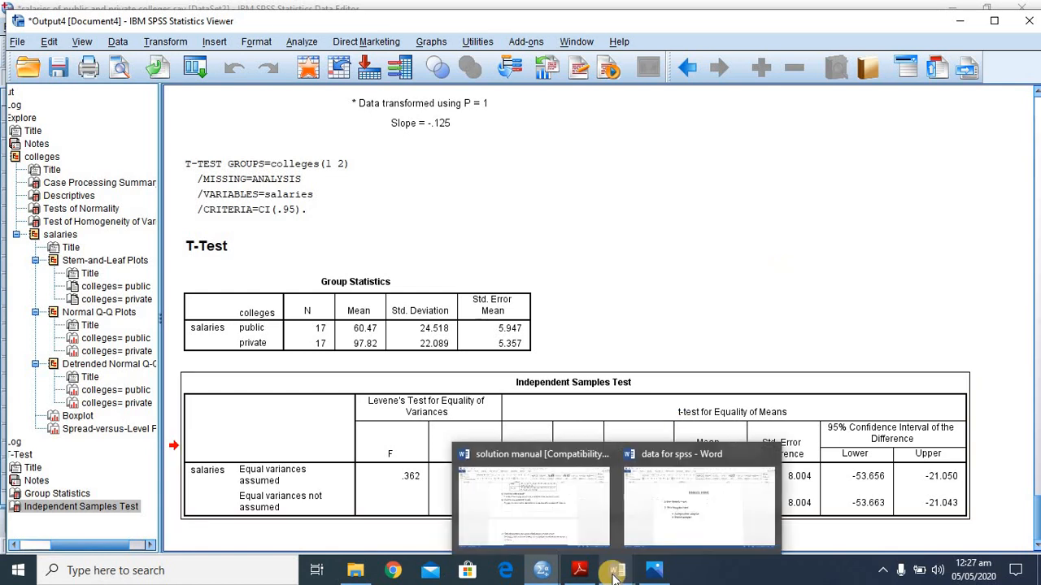
pyautogui.click(561, 487)
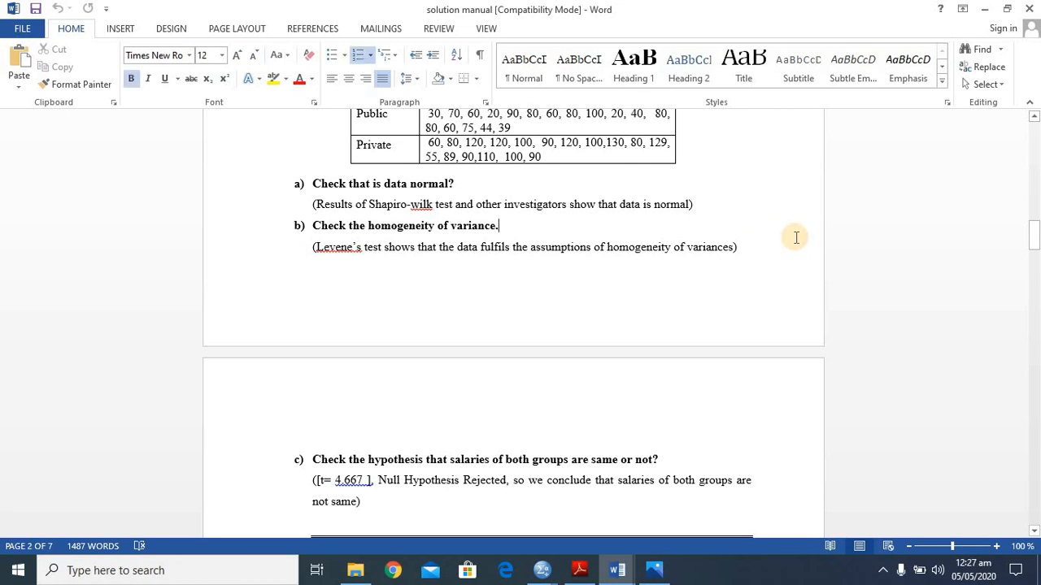
# - Look through the solution manual's exercises on house temperatures, college salaries, the asthma drug and the animal-size decision times
pyautogui.scroll(4, 796, 237)
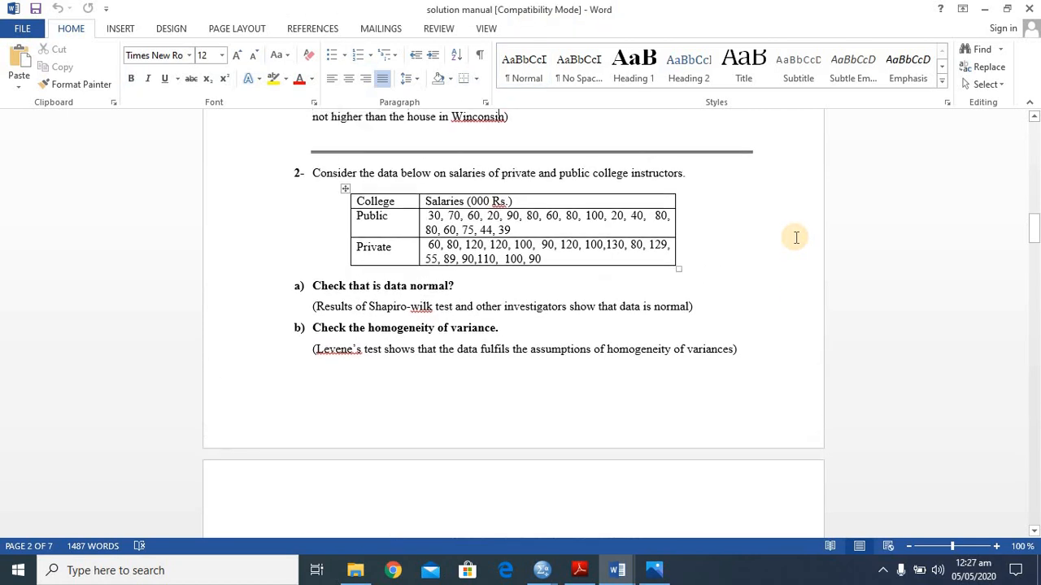
pyautogui.scroll(5, 796, 237)
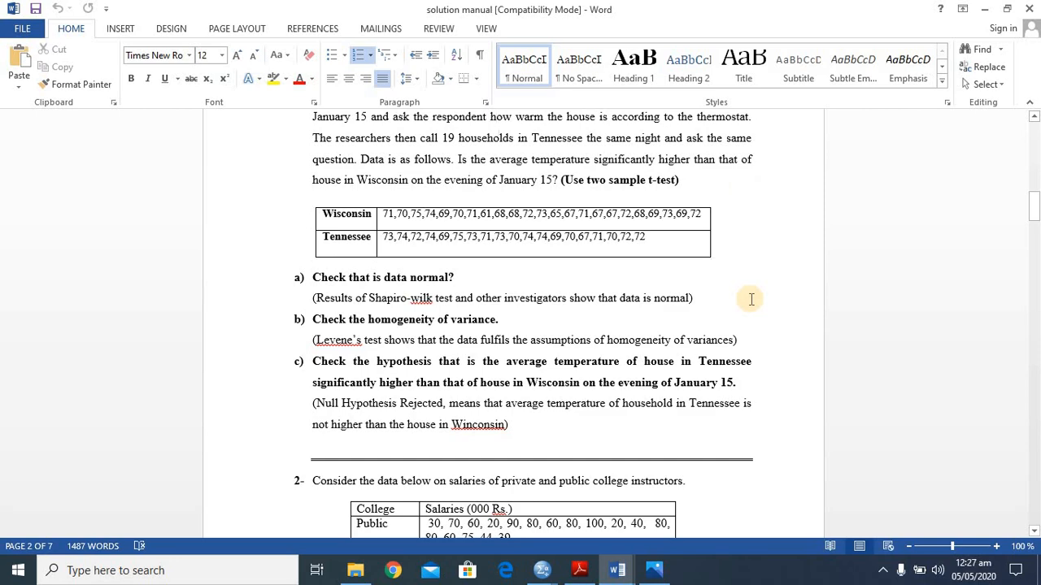
pyautogui.scroll(-9, 751, 300)
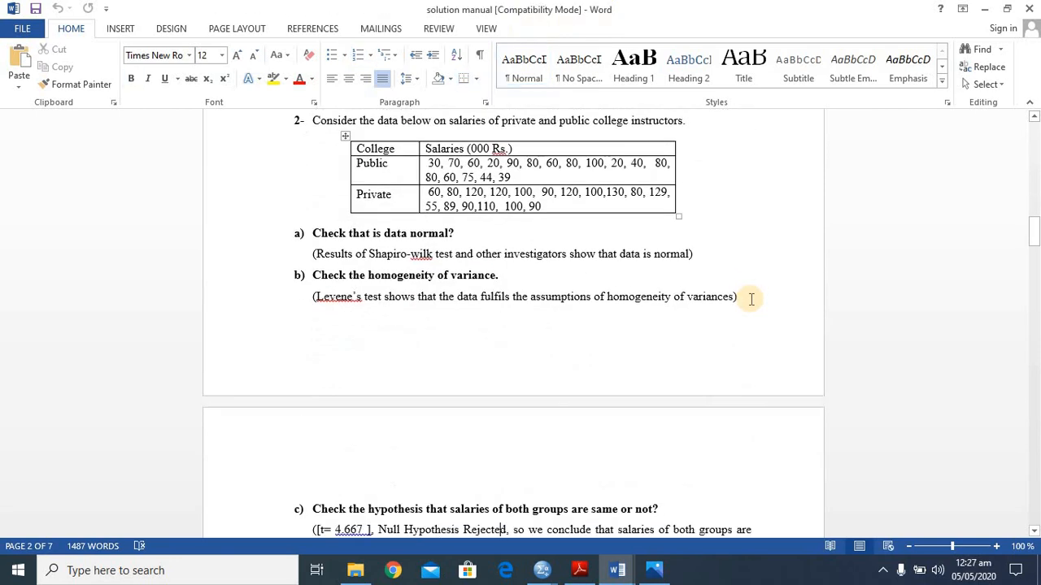
pyautogui.scroll(-9, 752, 299)
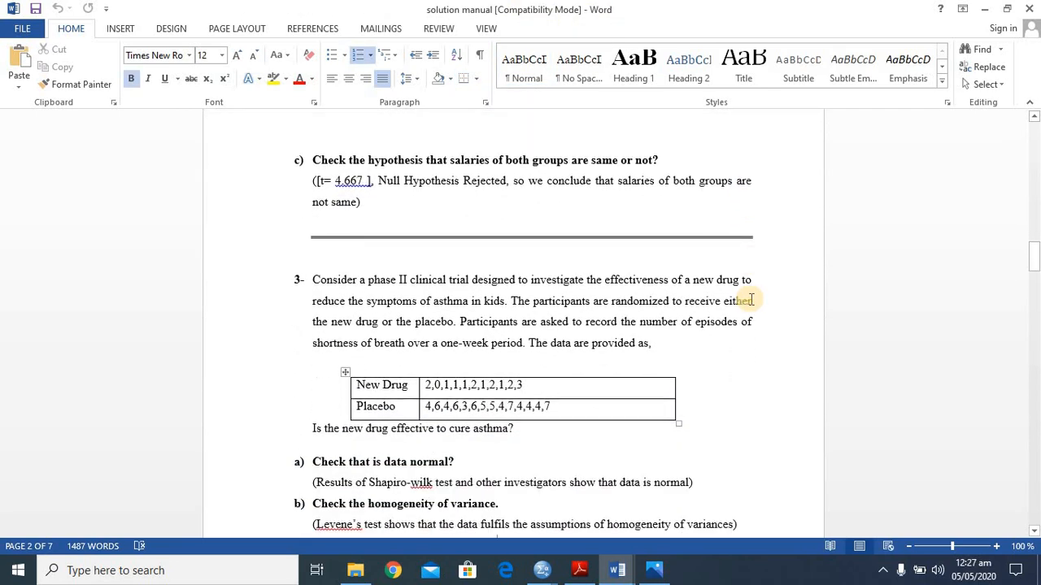
pyautogui.press('pagedown')
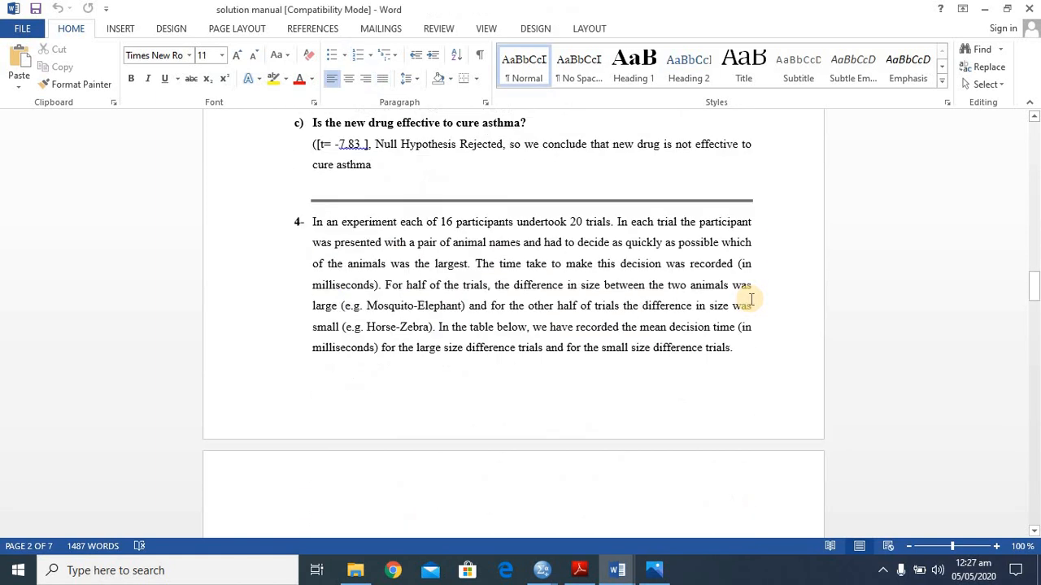
pyautogui.press('pageup')
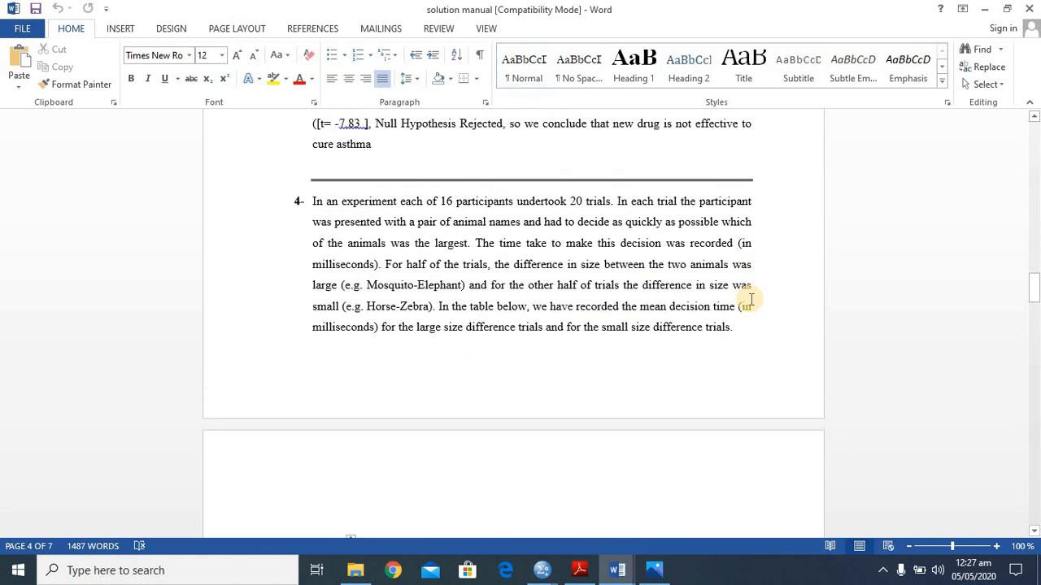
pyautogui.scroll(-1, 751, 299)
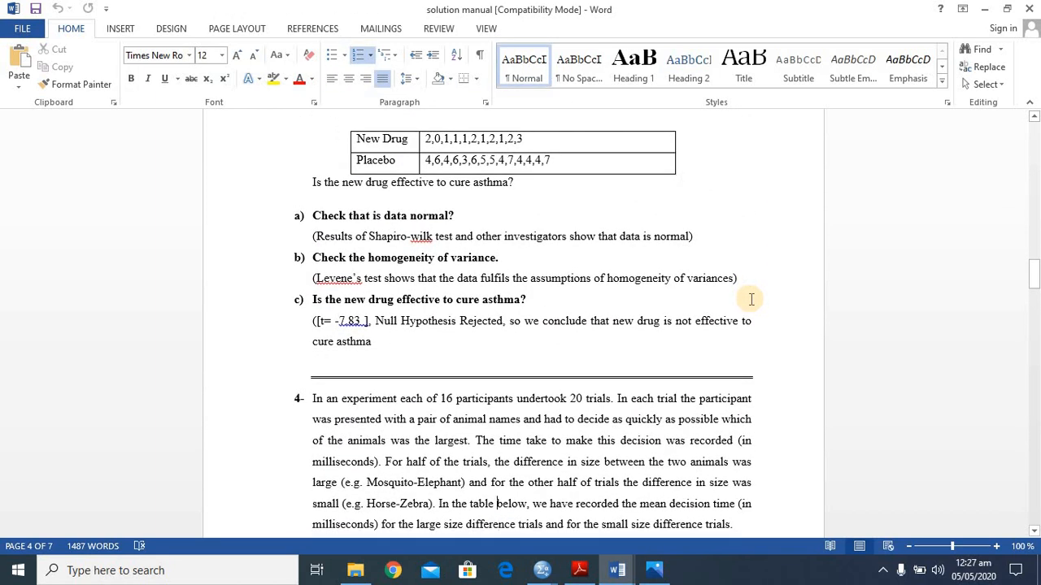
pyautogui.scroll(15, 751, 299)
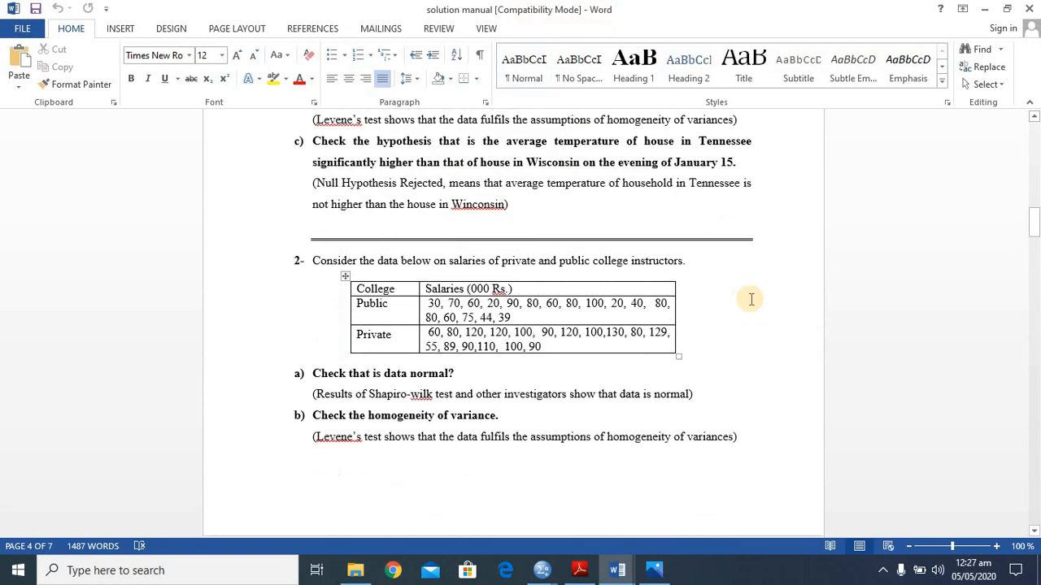
pyautogui.hotkey('ctrl', 'Home')
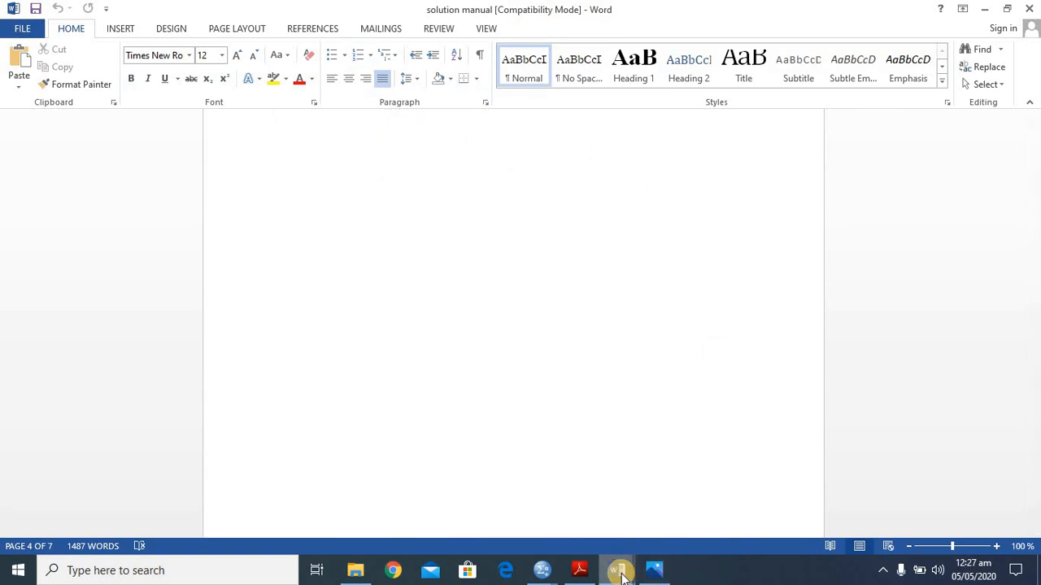
# - Check the topic list in the data for spss document, and read Example 18.8 on page4.jpg and page5.jpg in Photos
pyautogui.moveTo(620, 573)
pyautogui.click(696, 488)
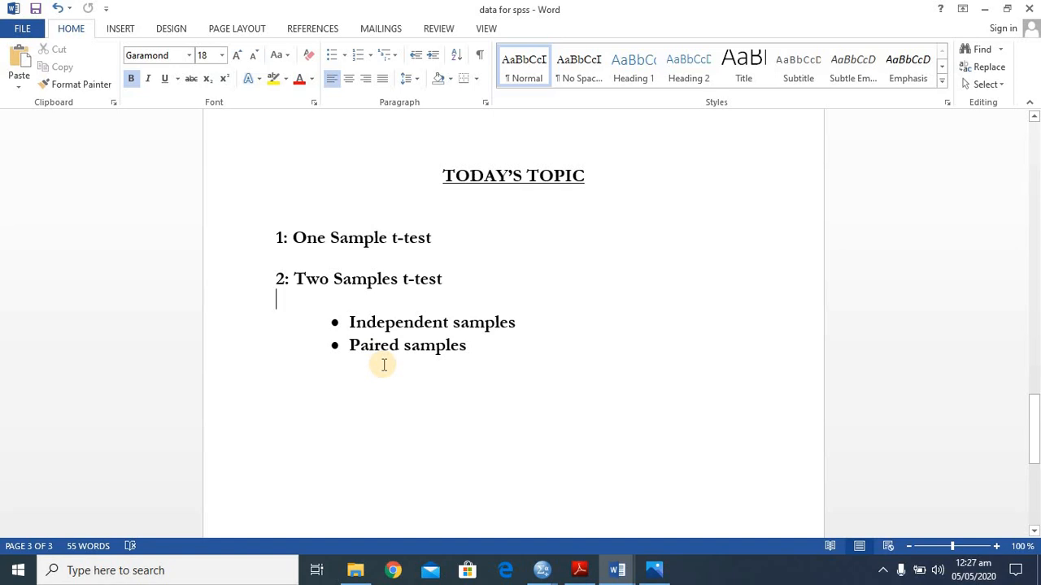
pyautogui.moveTo(660, 574)
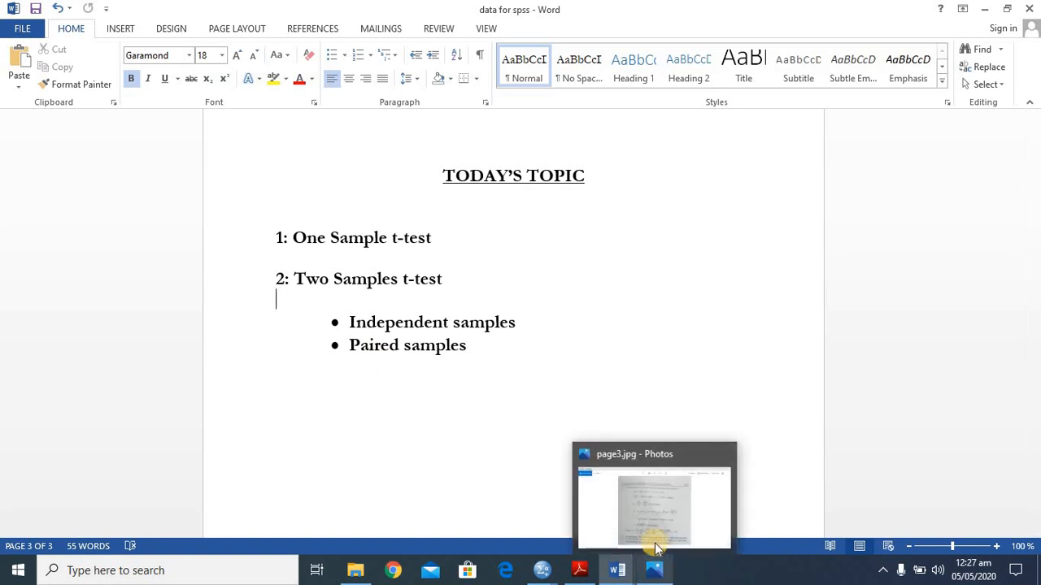
pyautogui.click(652, 499)
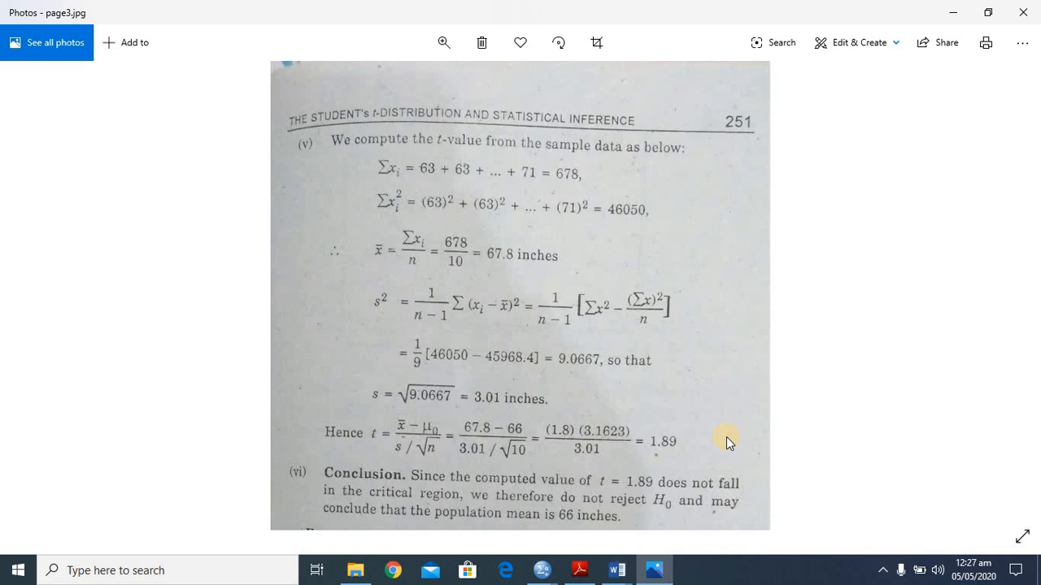
pyautogui.press('Right')
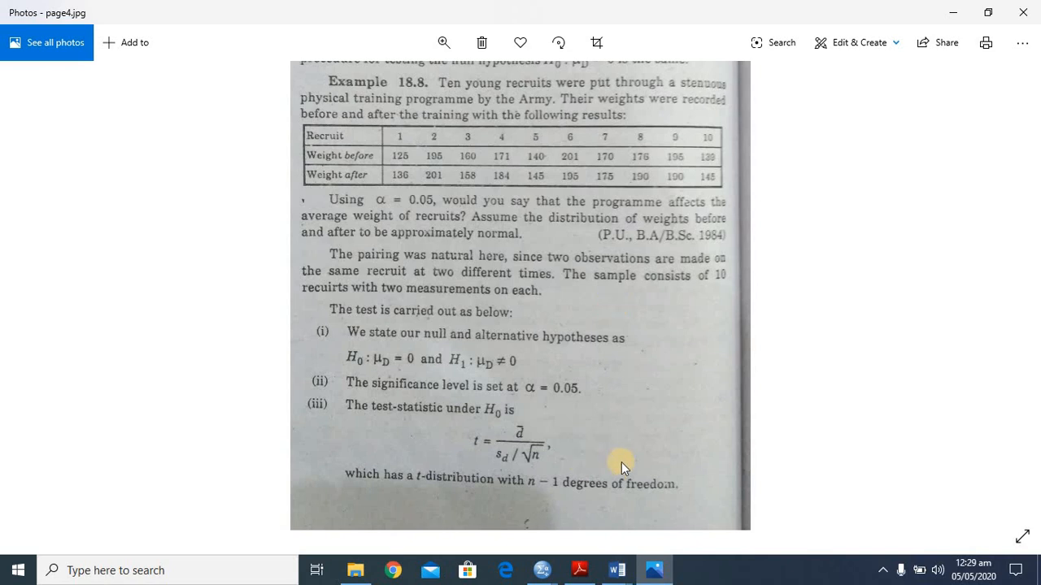
pyautogui.press('Right')
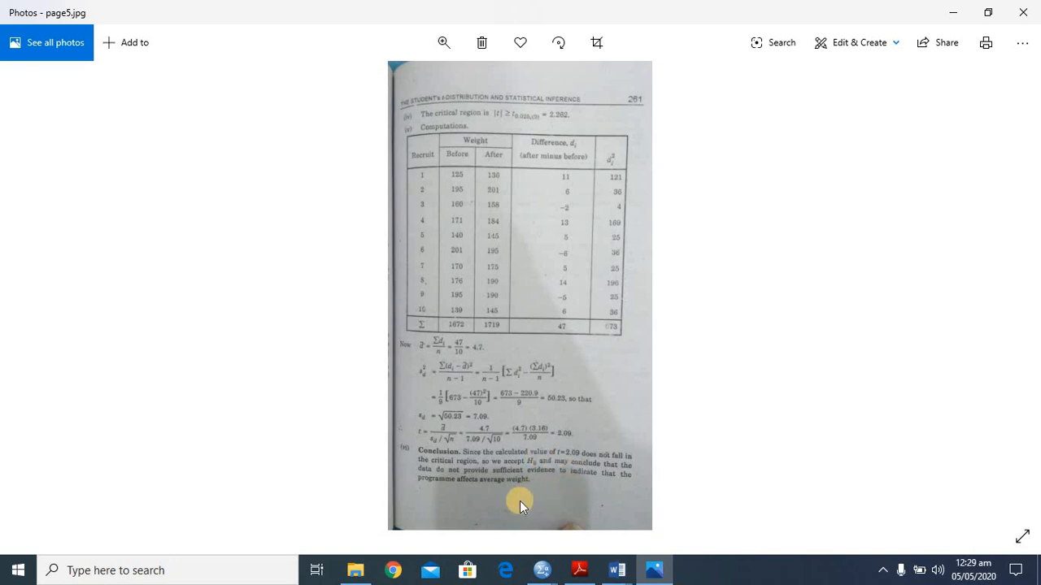
pyautogui.press('Left')
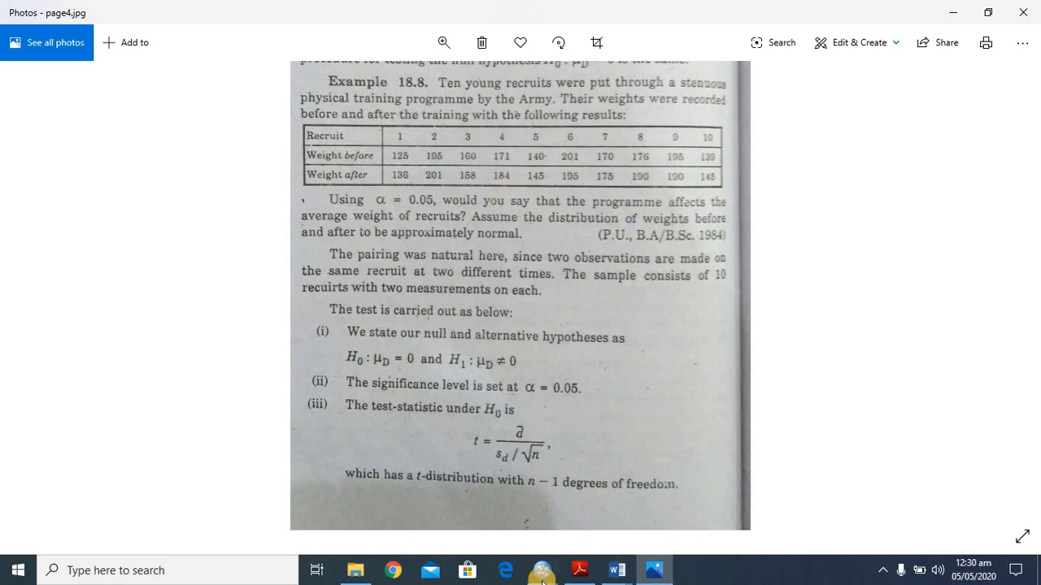
# - Switch to the SPSS Data Editor and open the data file example 18.8.sav from the lecture 13 and 14 folder
pyautogui.moveTo(525, 557)
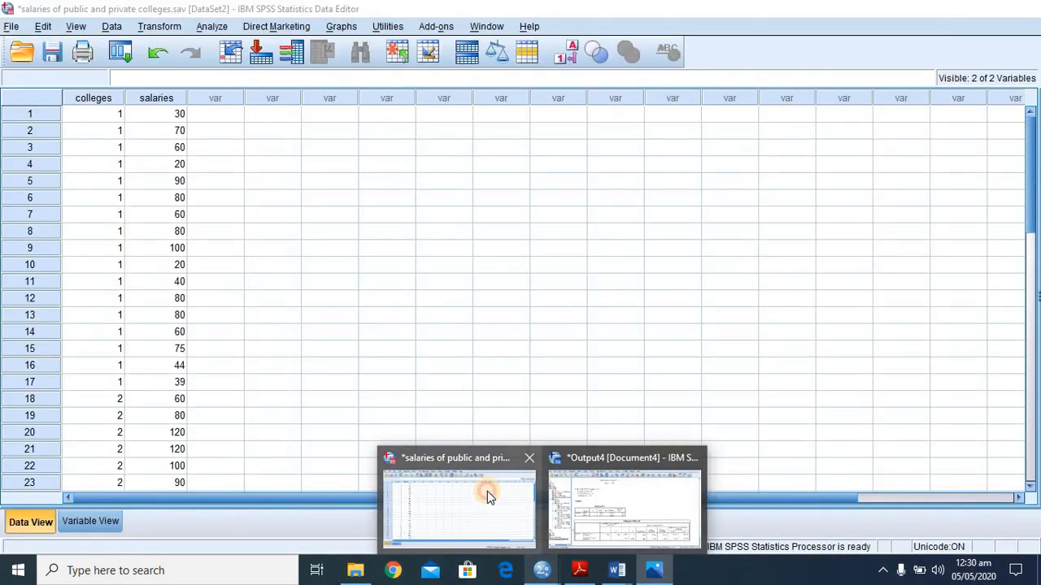
pyautogui.click(487, 491)
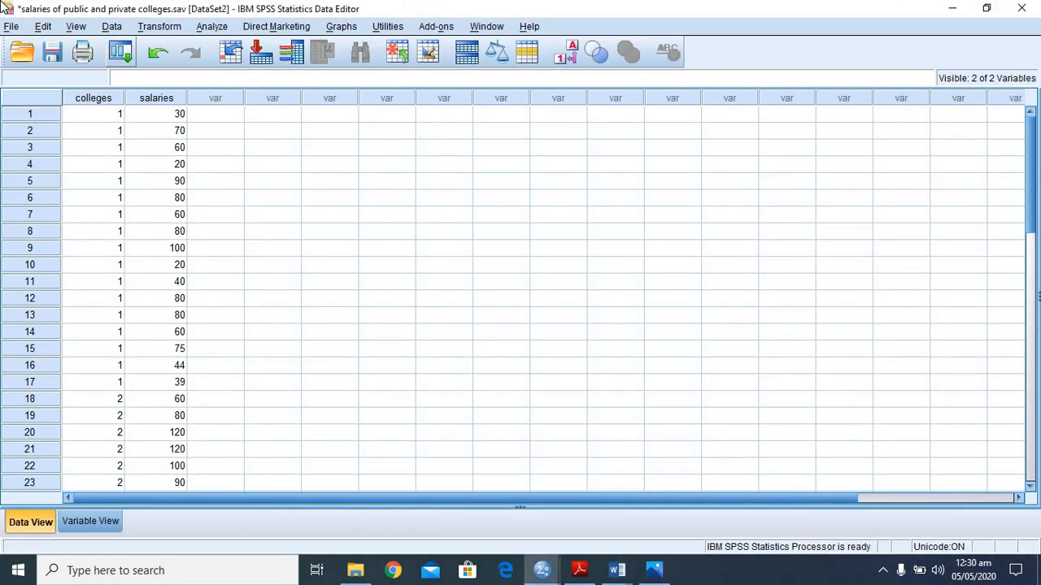
pyautogui.click(9, 28)
pyautogui.moveTo(23, 48)
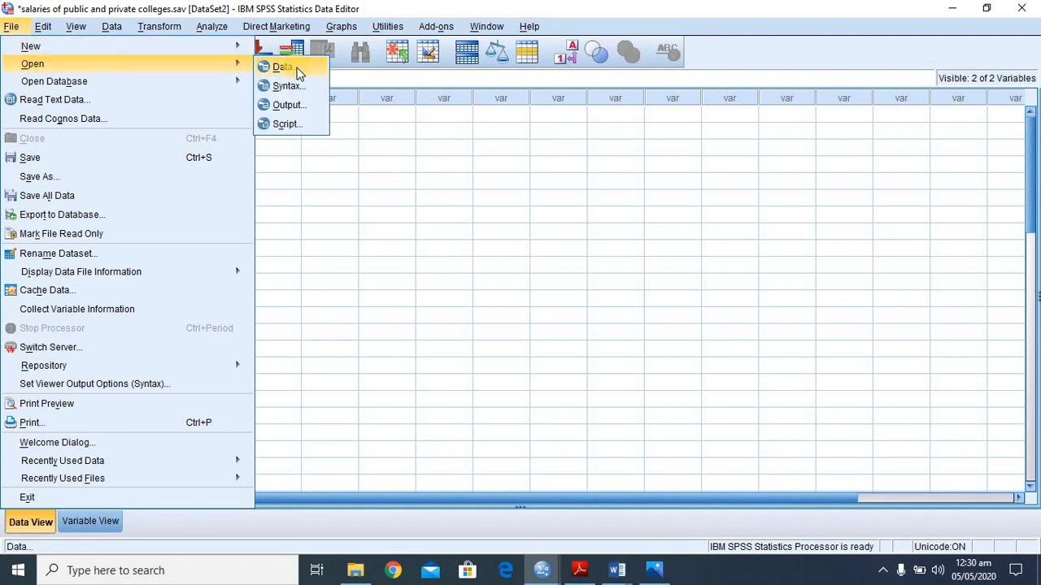
pyautogui.click(284, 68)
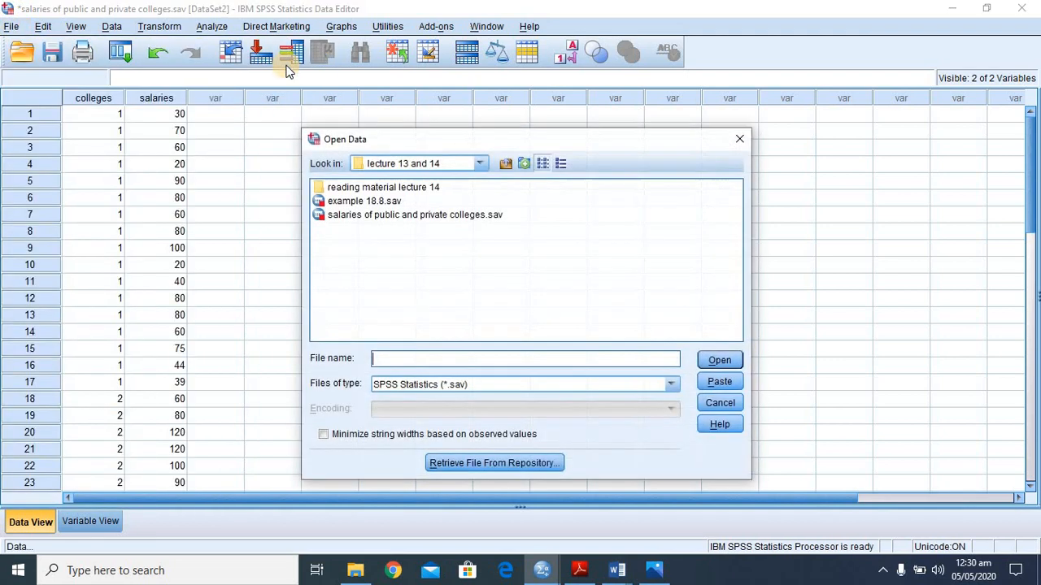
pyautogui.click(379, 204)
pyautogui.doubleClick(379, 203)
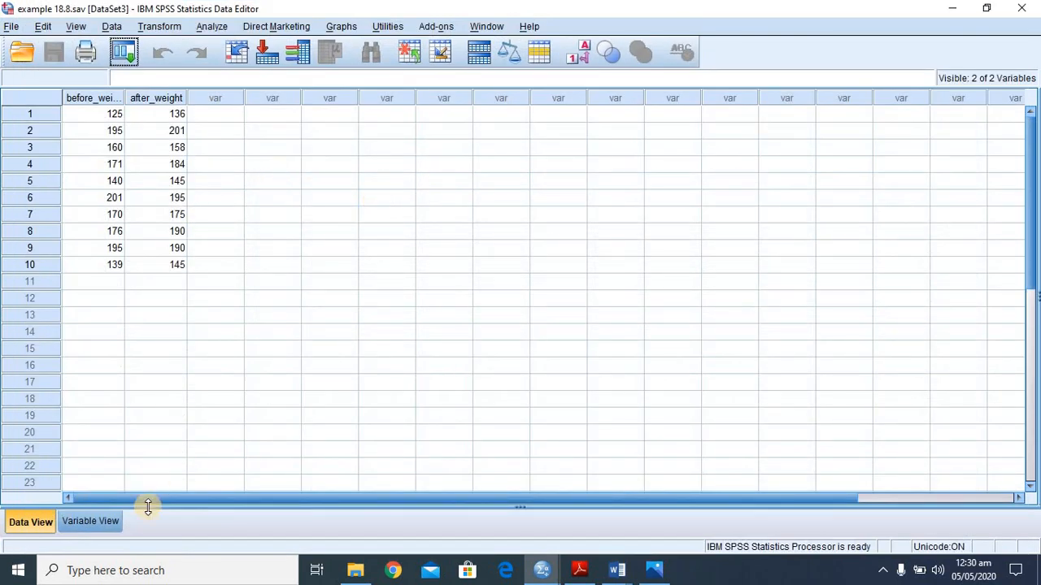
# - Compare the before_weight and after_weight variable definitions and data with the recruits' table on page4.jpg in Photos
pyautogui.click(102, 523)
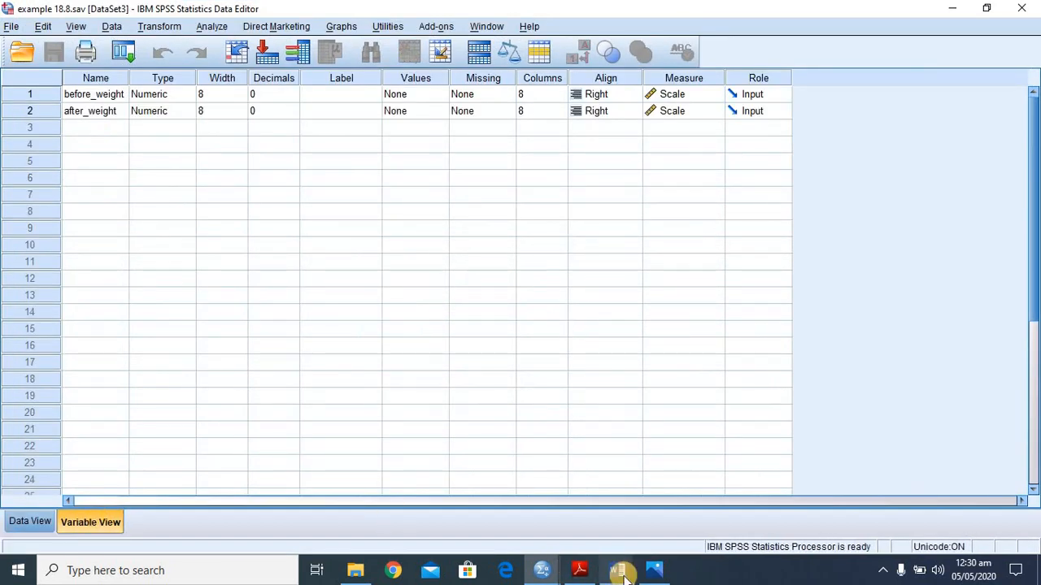
pyautogui.moveTo(654, 570)
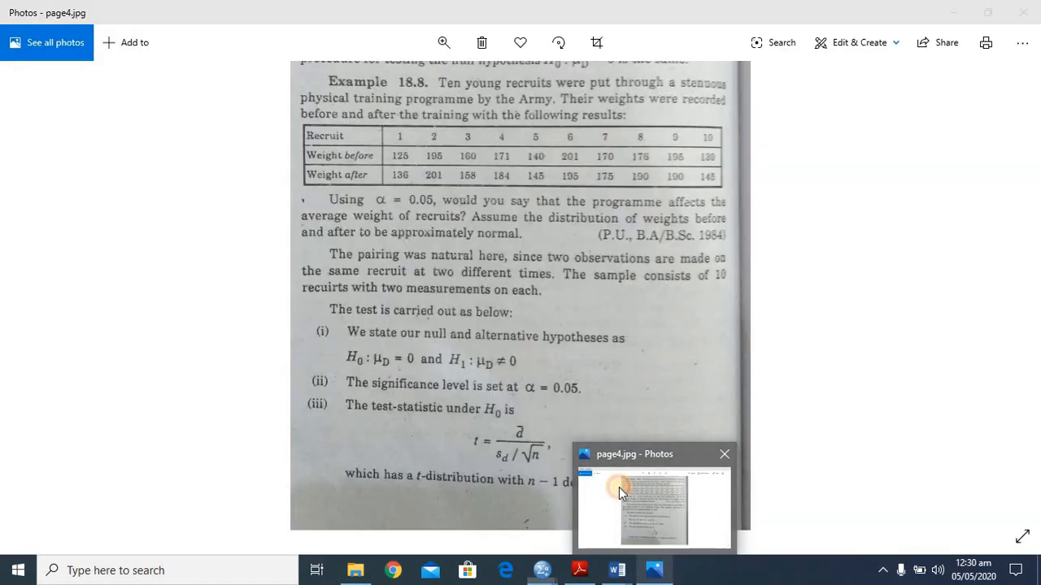
pyautogui.click(618, 487)
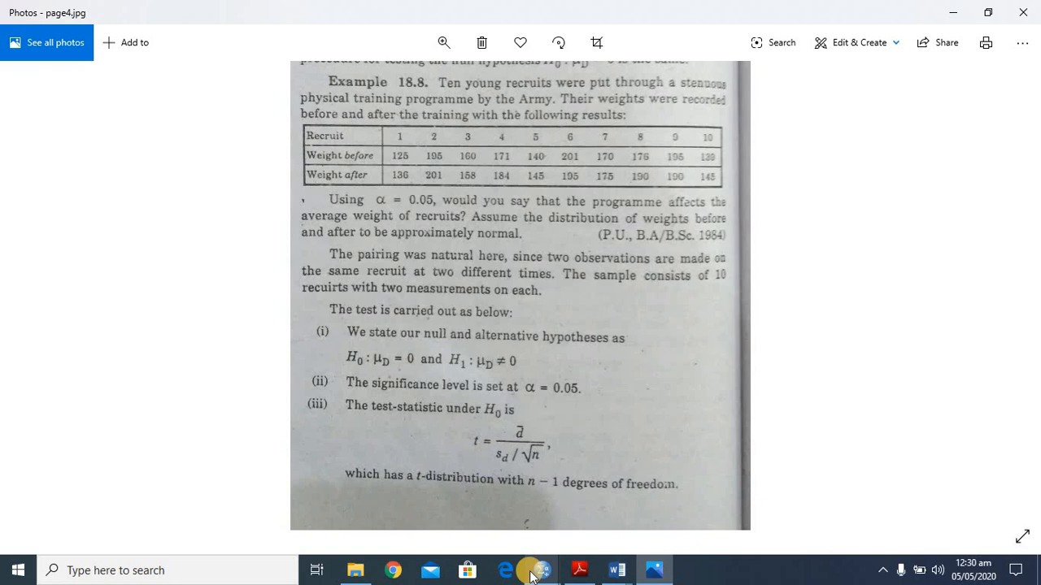
pyautogui.moveTo(533, 573)
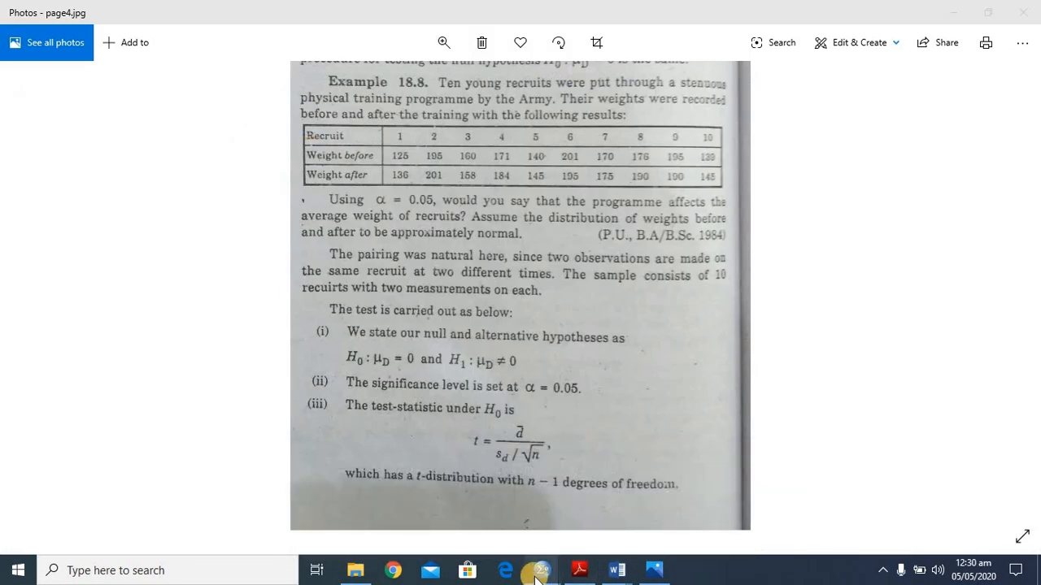
pyautogui.click(715, 507)
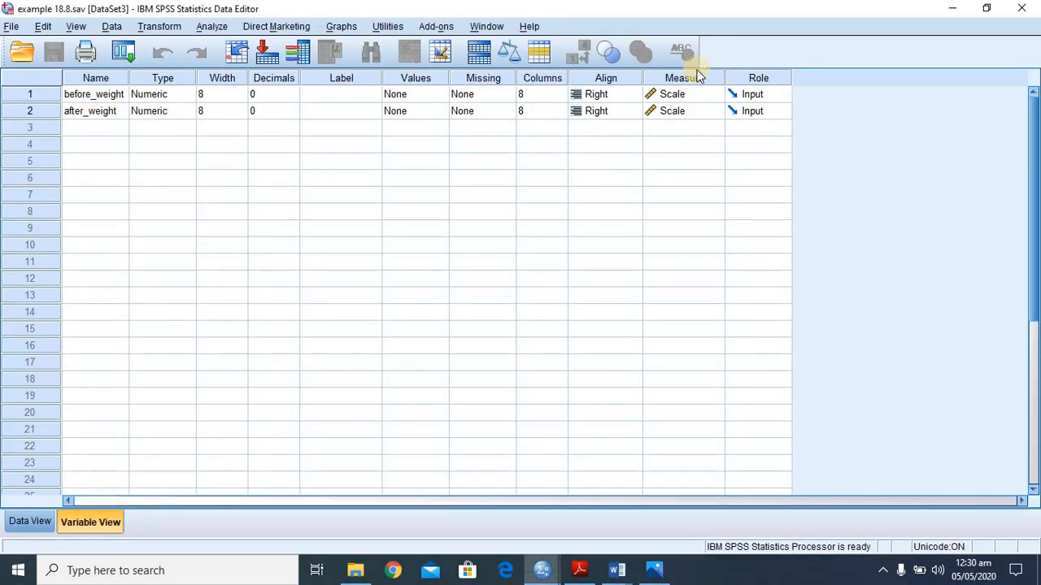
pyautogui.click(24, 521)
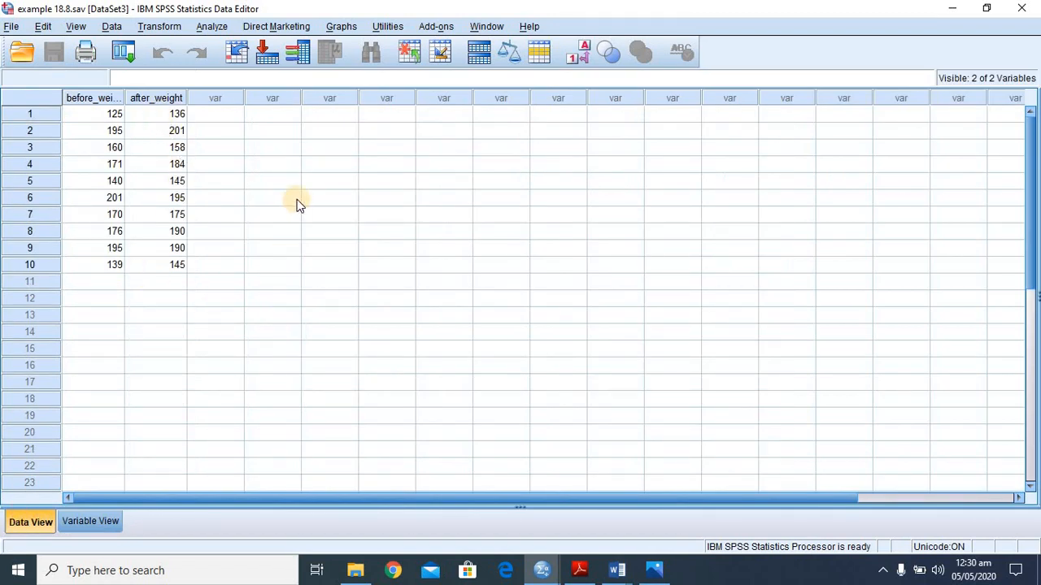
# - Start an Explore analysis with before_weight and after_weight in the dependent list
pyautogui.click(208, 28)
pyautogui.moveTo(265, 103)
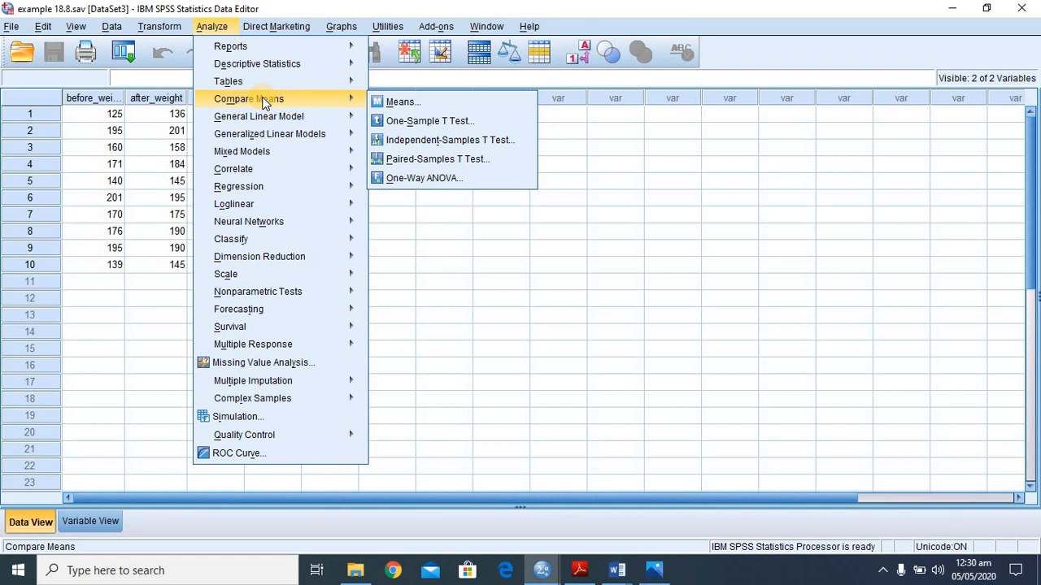
pyautogui.moveTo(268, 65)
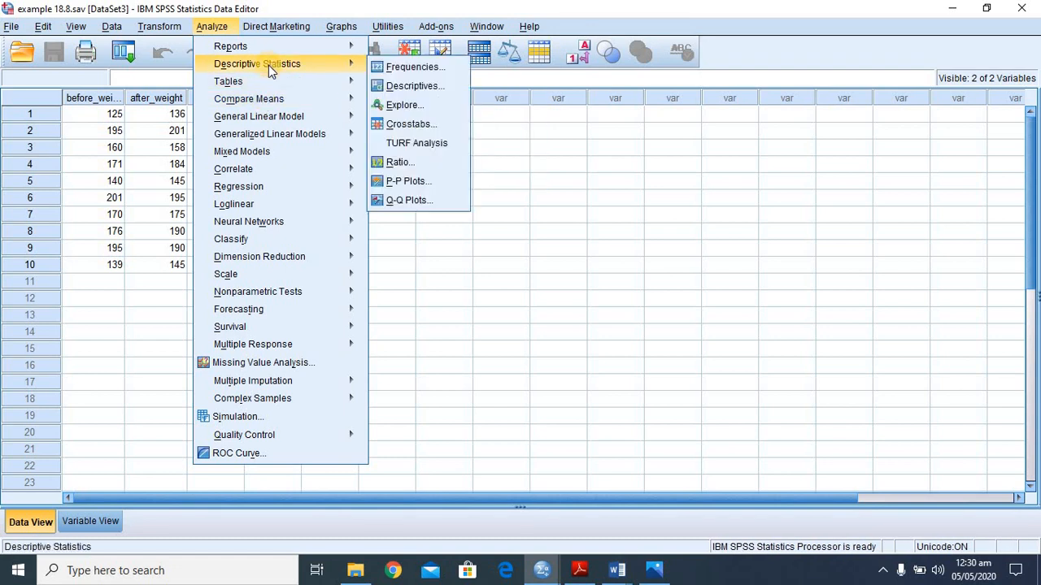
pyautogui.click(401, 105)
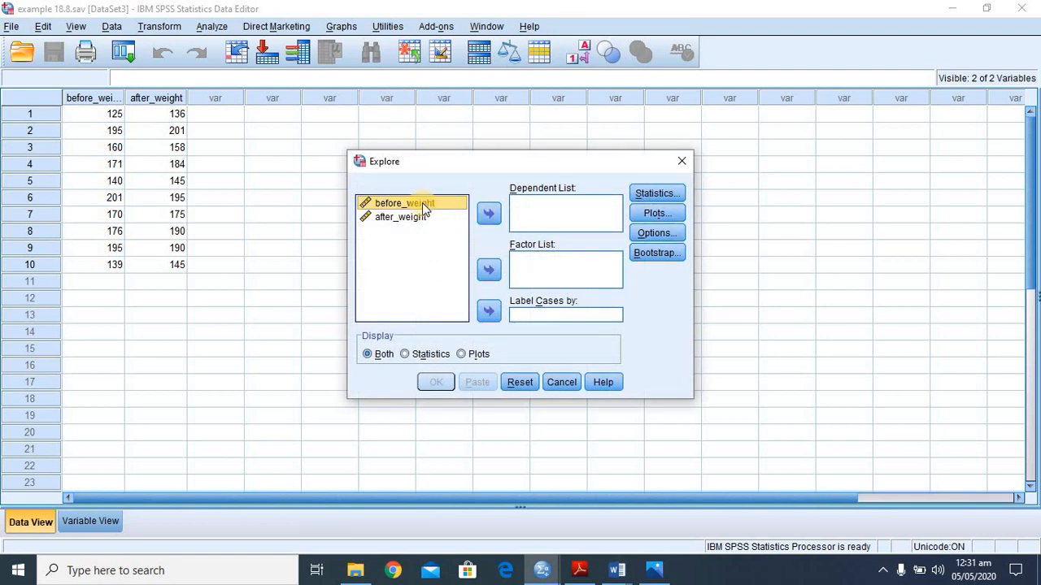
pyautogui.moveTo(422, 202); pyautogui.dragTo(528, 213)
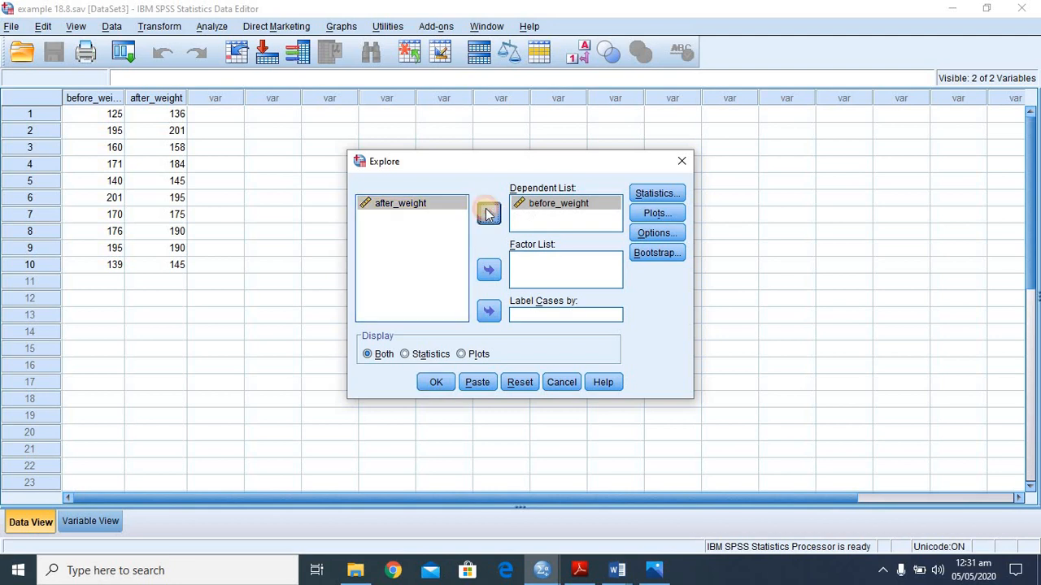
# - Run Explore with normality plots with tests, and check the Shapiro-Wilk significance for both weight variables
pyautogui.click(653, 214)
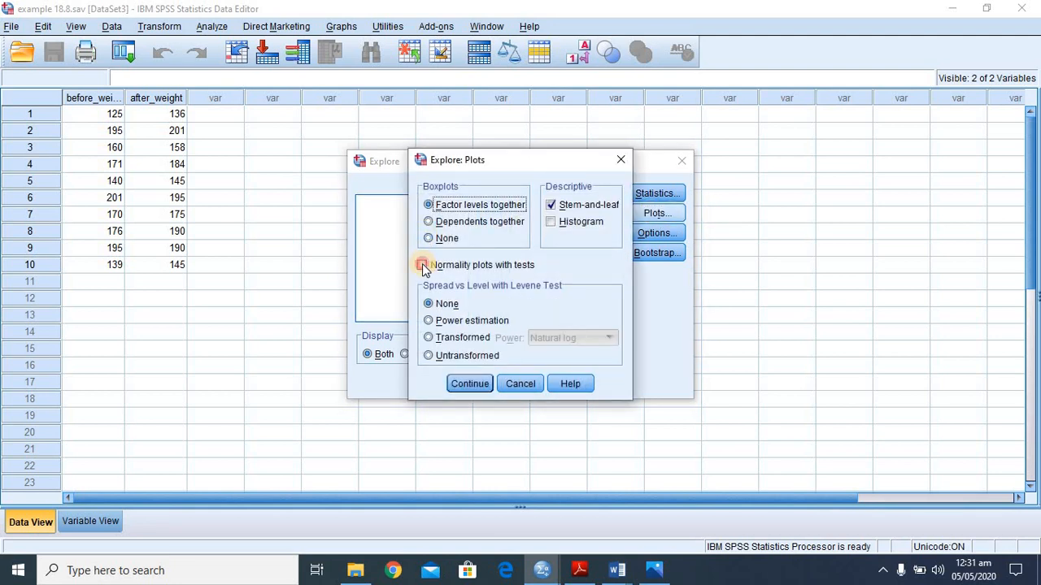
pyautogui.click(423, 266)
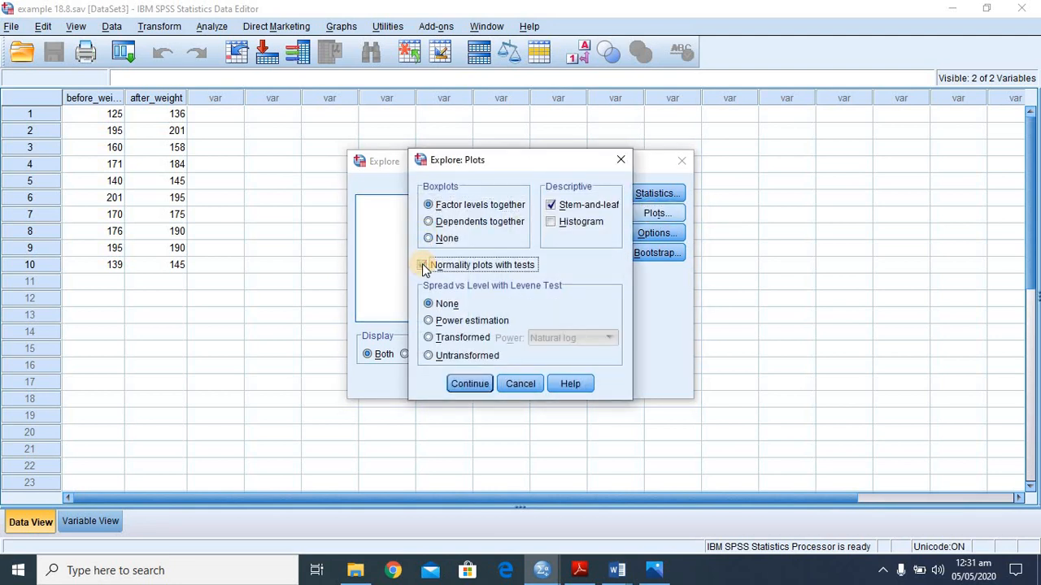
pyautogui.click(470, 385)
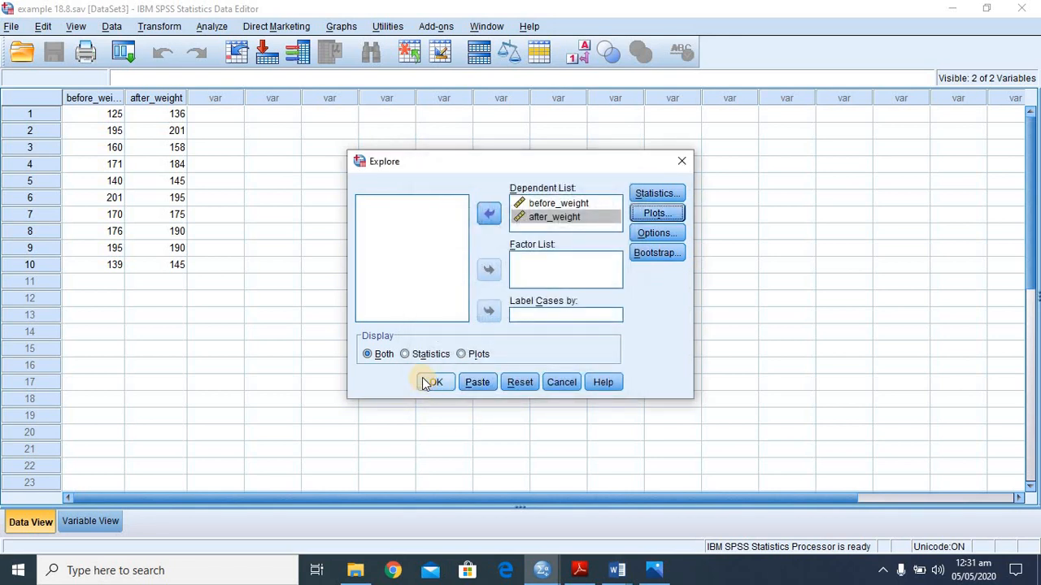
pyautogui.click(423, 383)
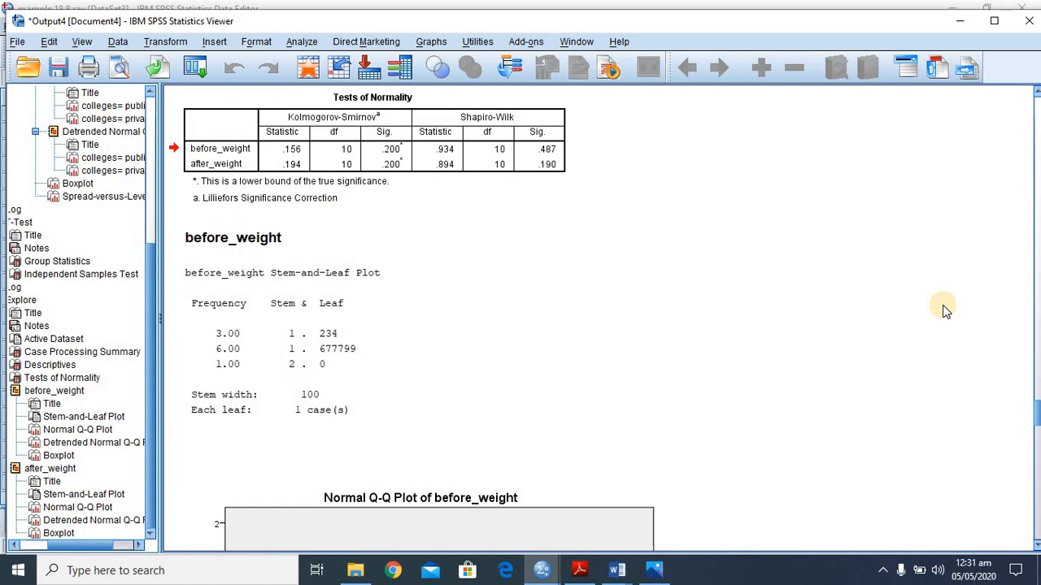
pyautogui.click(528, 159)
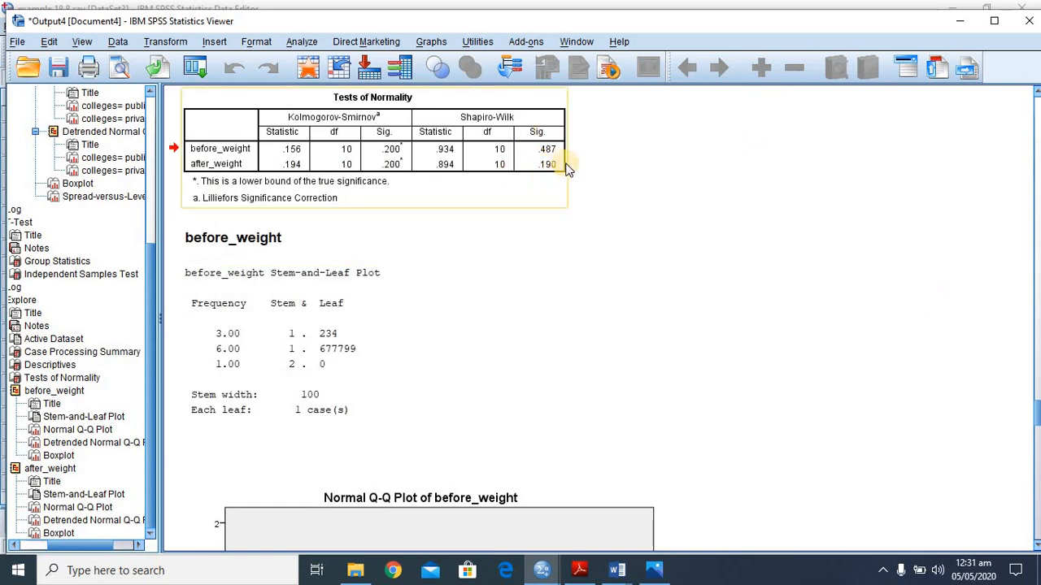
# - Switch to the example 18.8.sav data and start a Paired-Samples T Test
pyautogui.click(591, 152)
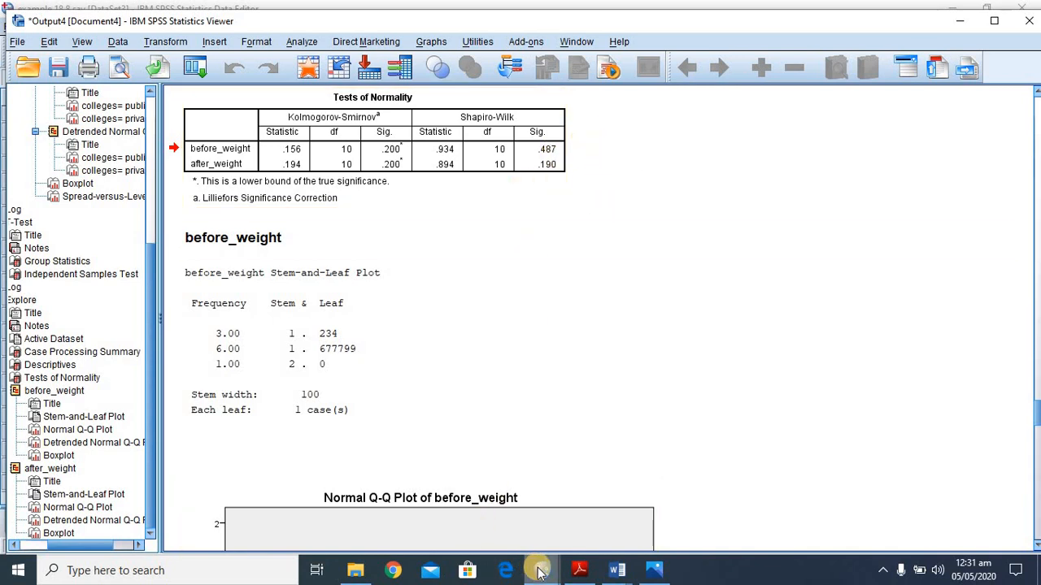
pyautogui.moveTo(539, 572)
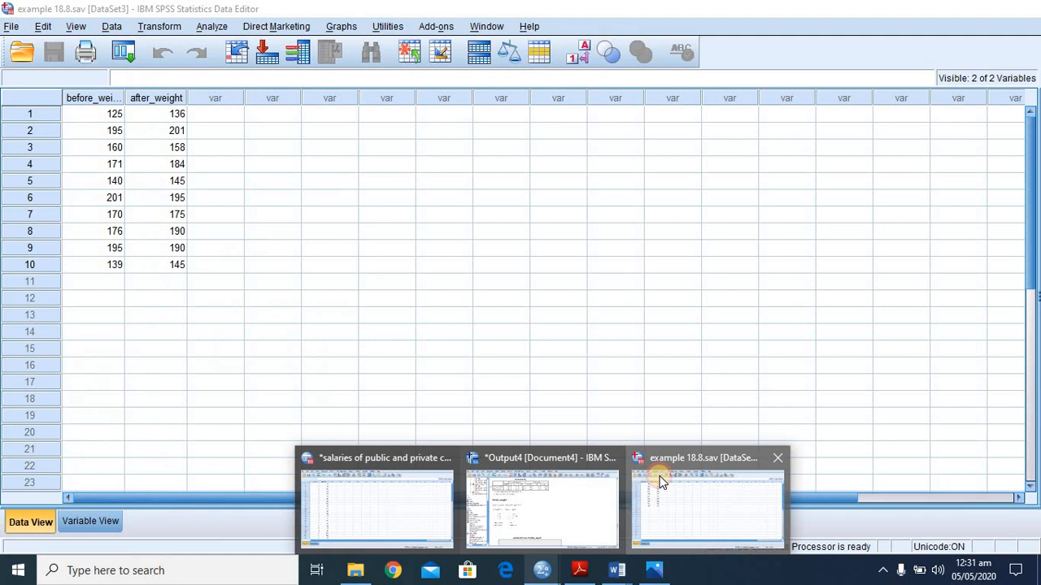
pyautogui.click(679, 486)
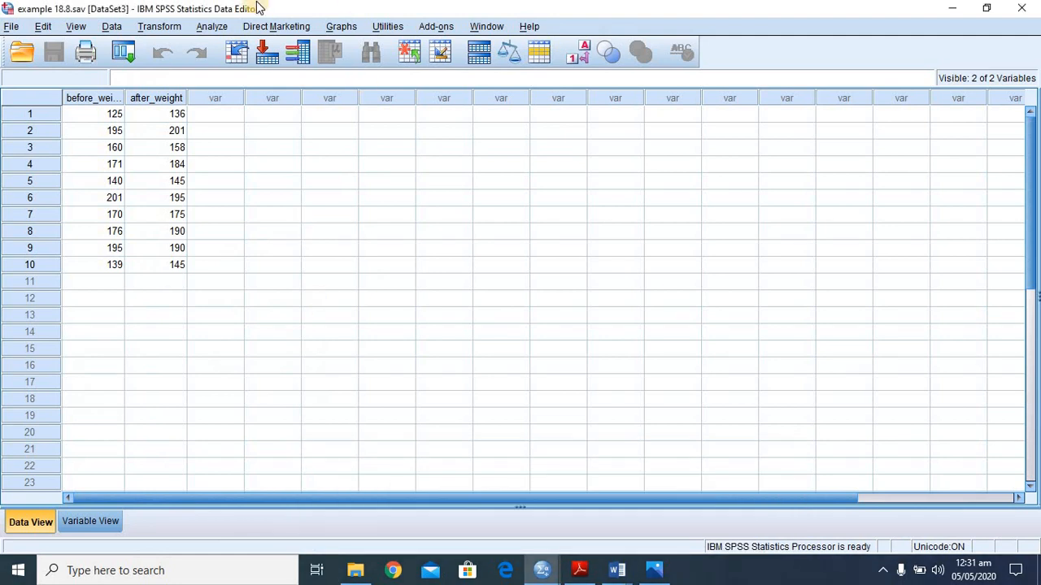
pyautogui.click(208, 28)
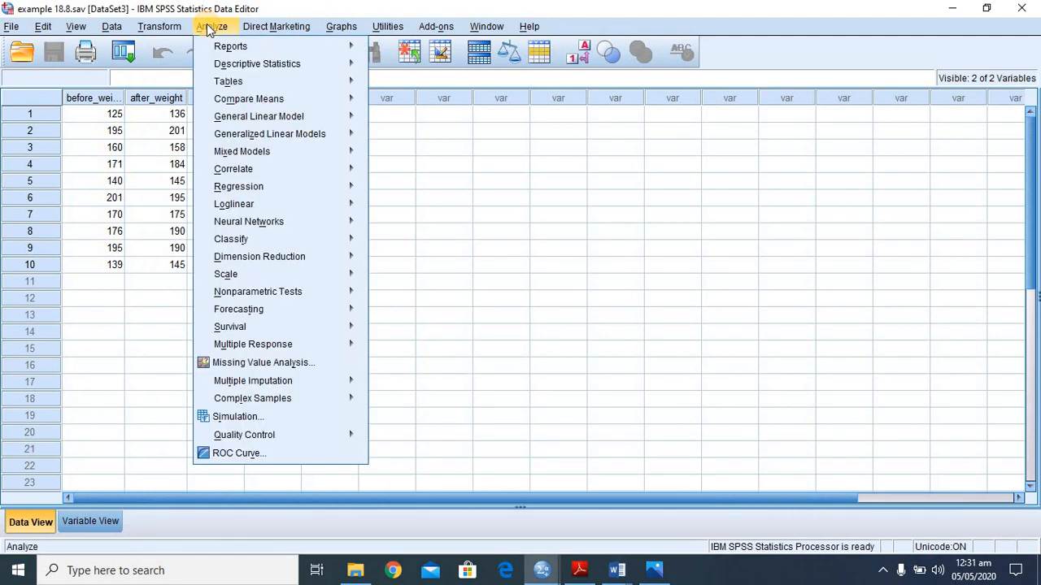
pyautogui.moveTo(258, 107)
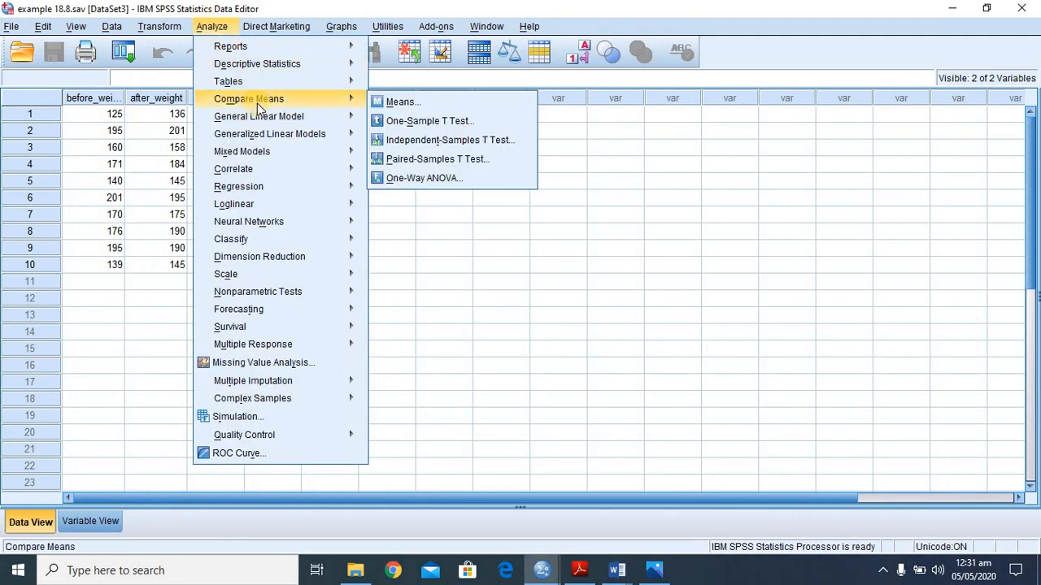
pyautogui.click(409, 160)
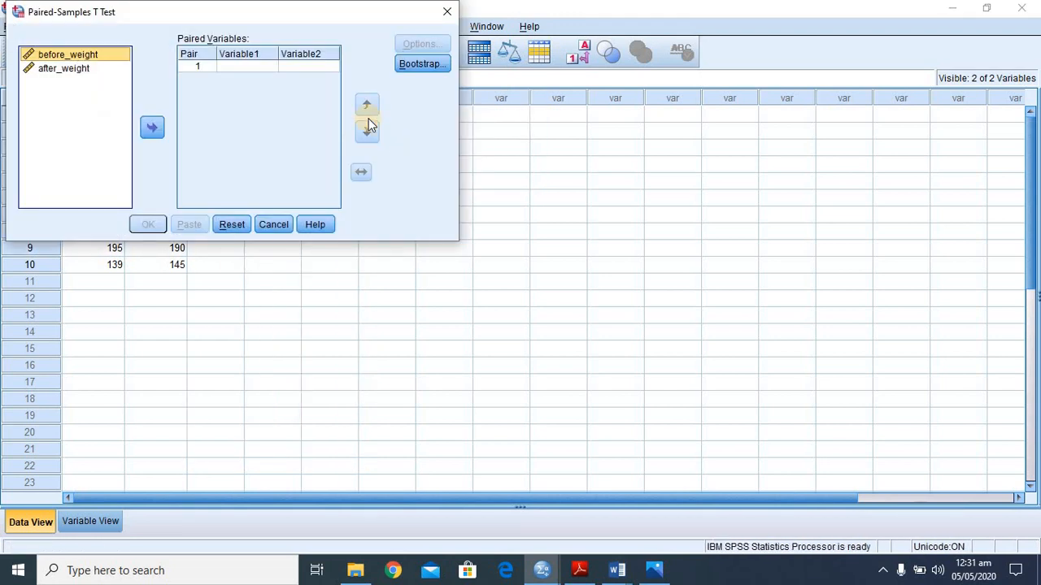
pyautogui.moveTo(304, 13); pyautogui.dragTo(669, 239)
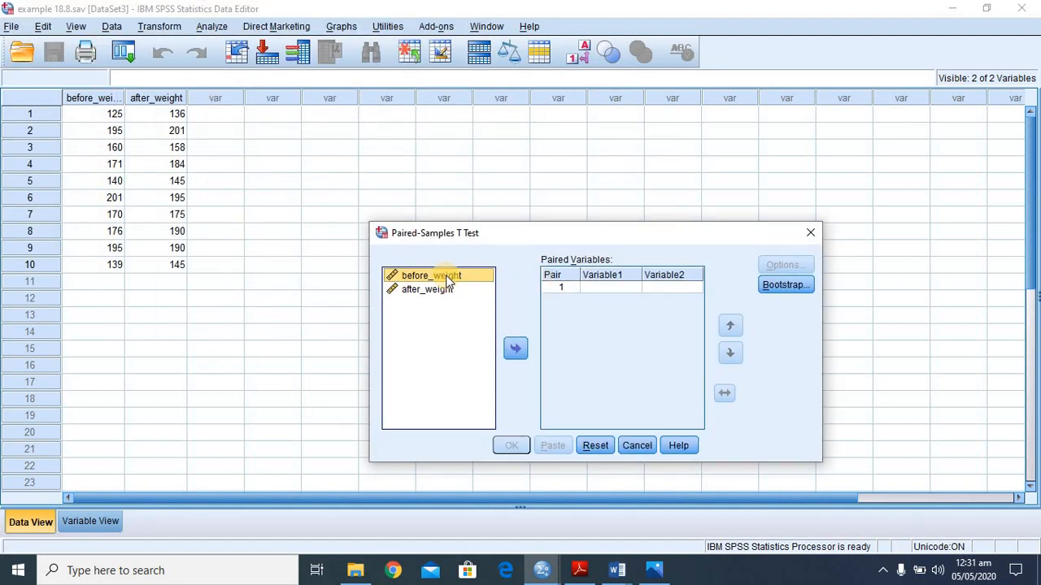
# - Assign before_weight as Variable1 and after_weight as Variable2 of pair 1
pyautogui.click(514, 348)
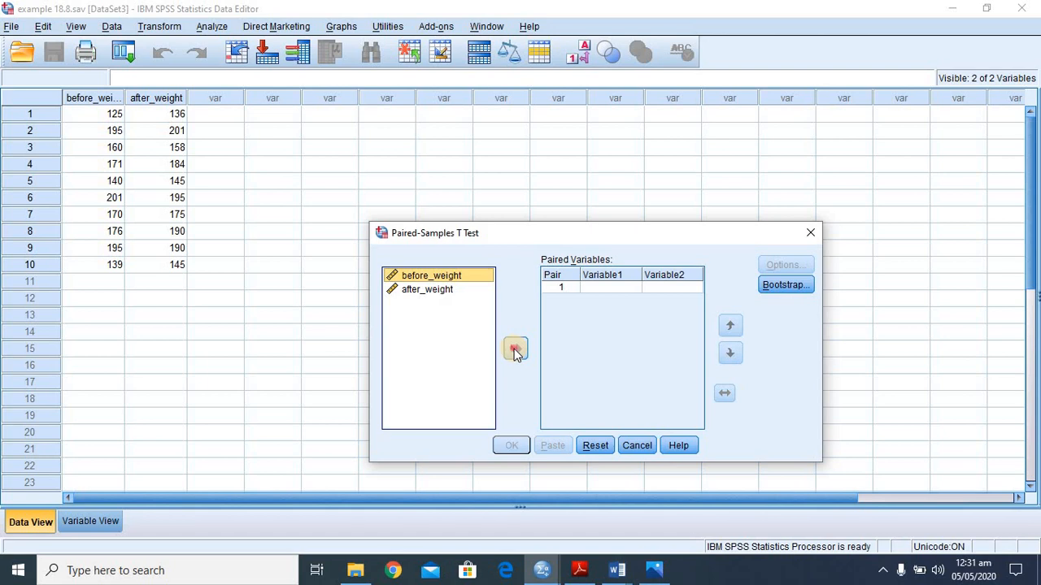
pyautogui.click(513, 354)
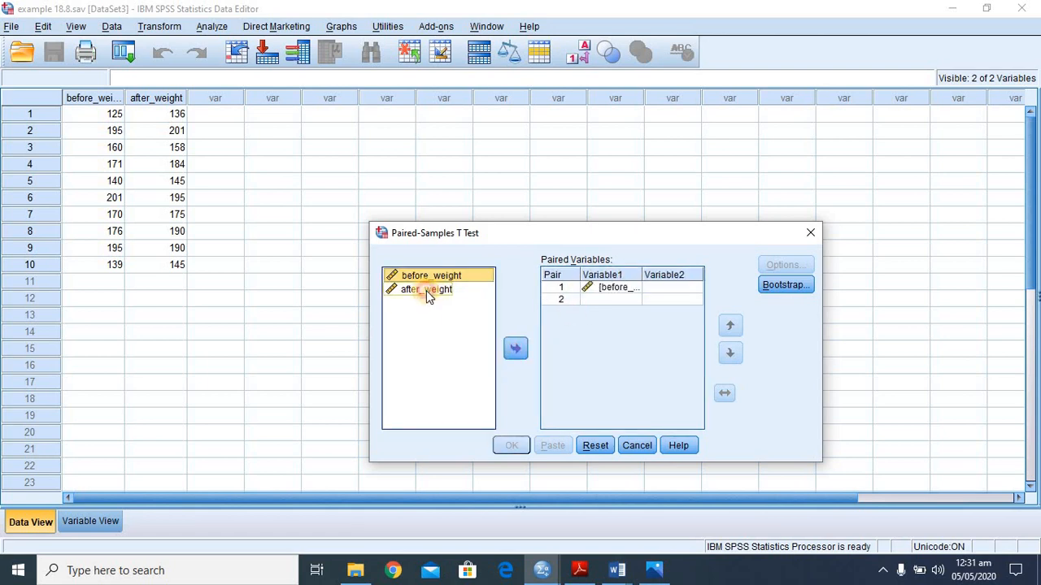
pyautogui.click(428, 291)
pyautogui.click(518, 349)
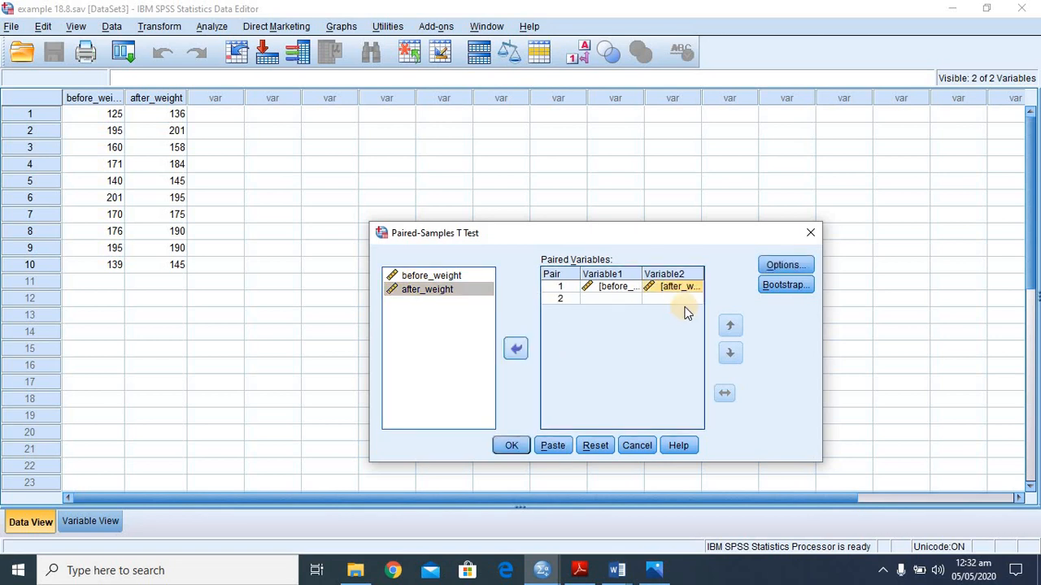
# - Run the paired test with a 95% confidence interval and missing cases excluded analysis by analysis
pyautogui.click(783, 265)
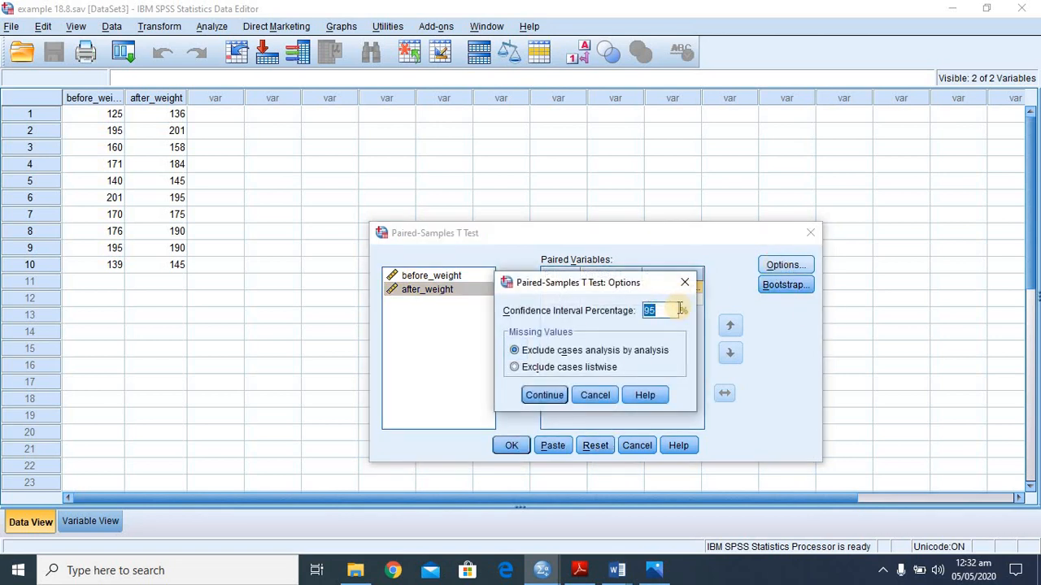
pyautogui.click(537, 395)
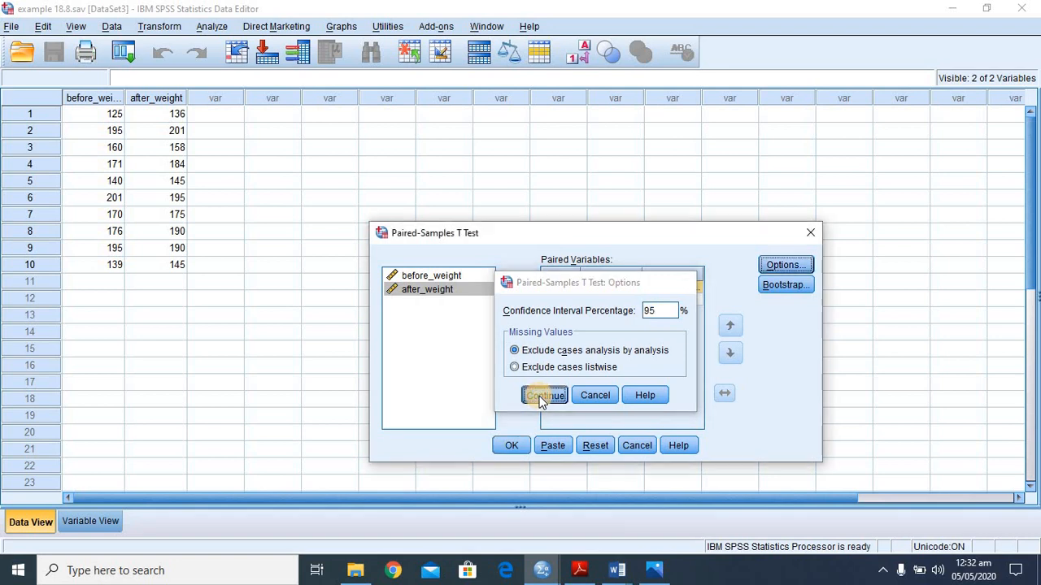
pyautogui.click(512, 446)
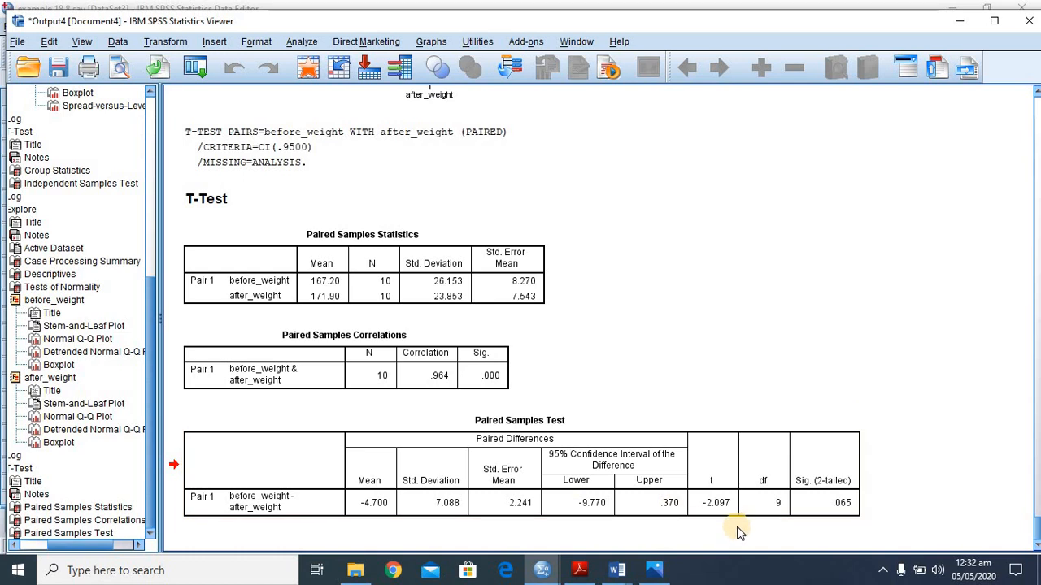
# - Compare the Paired Samples Test t statistic with the worked solution on page5.jpg in Photos, and return to the SPSS output to check its significance
pyautogui.click(709, 508)
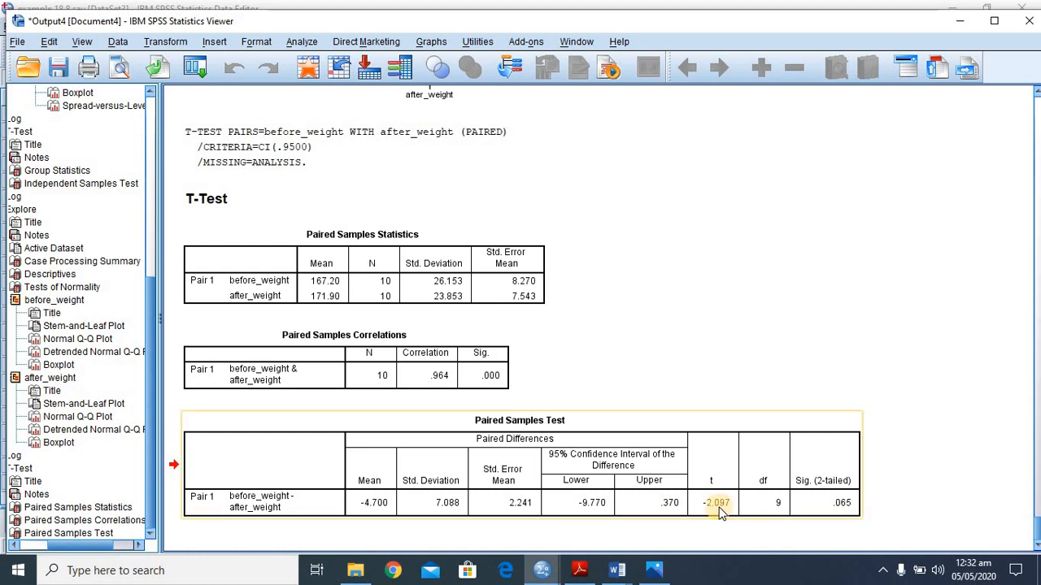
pyautogui.click(655, 574)
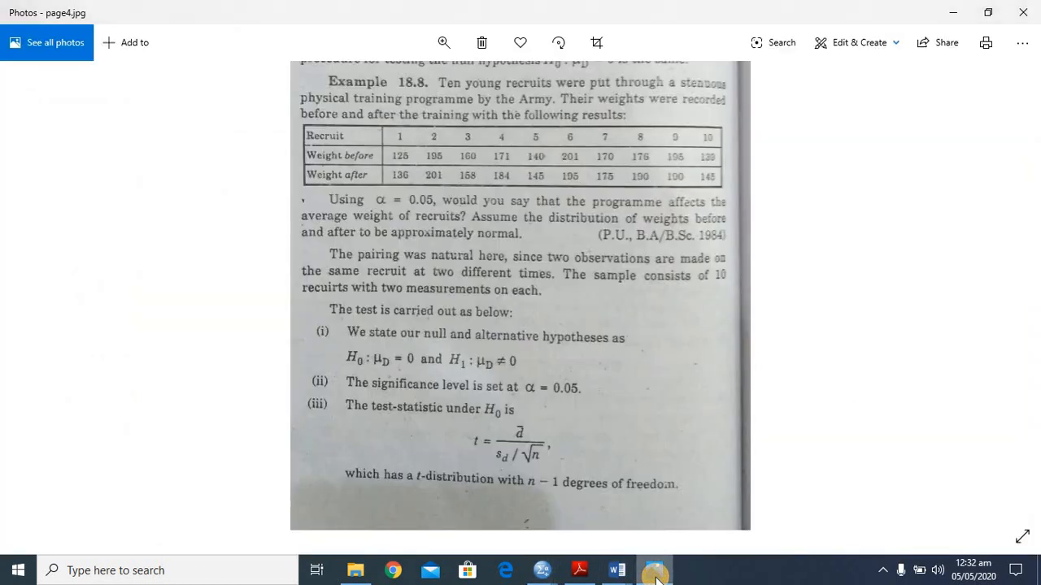
pyautogui.press('Right')
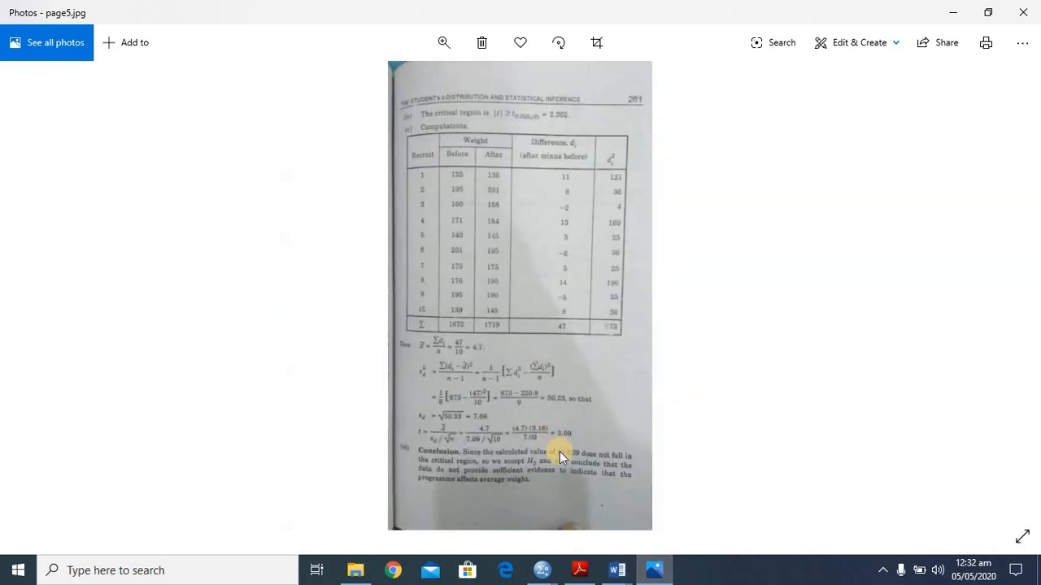
pyautogui.moveTo(592, 575)
pyautogui.moveTo(648, 576)
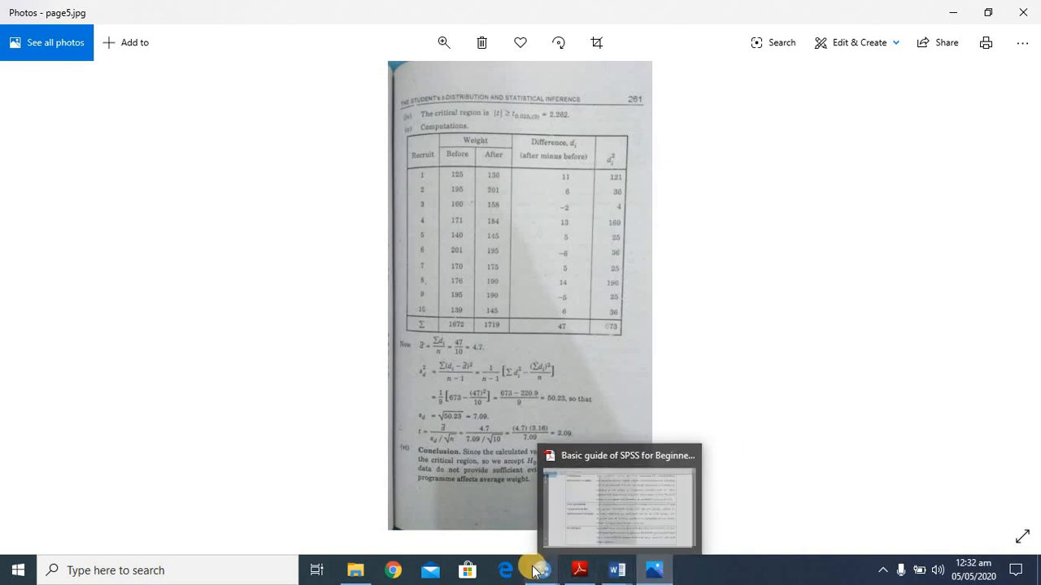
pyautogui.moveTo(534, 572)
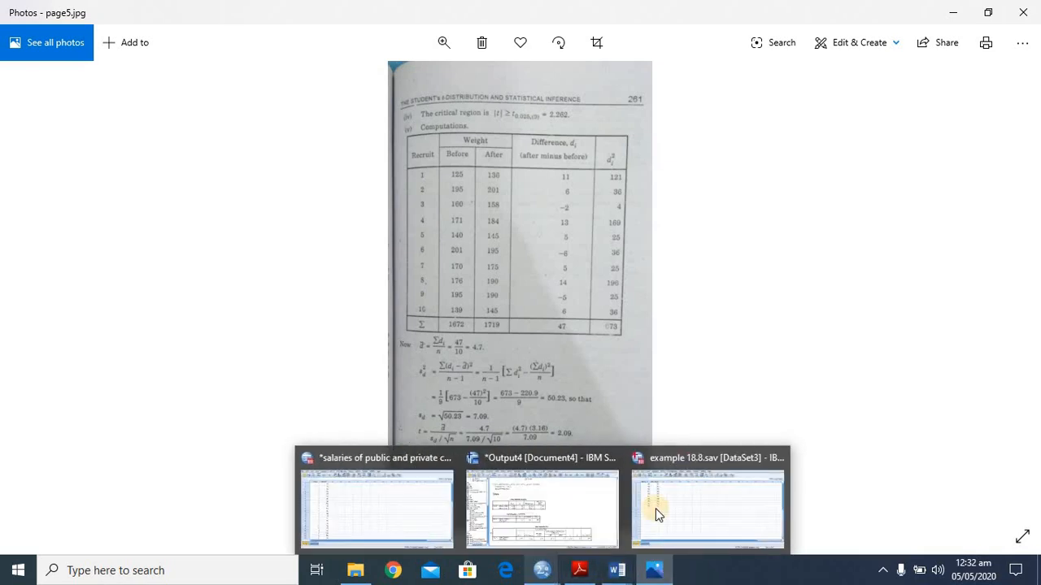
pyautogui.click(580, 488)
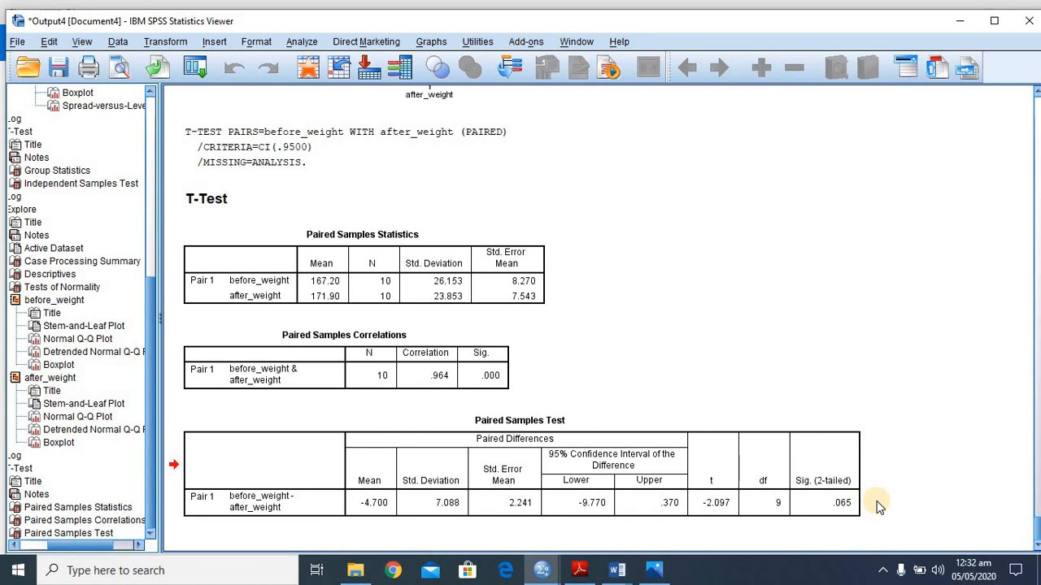
# - Review Example 18.8's hypotheses on page4.jpg in Photos, and switch to the topic list in the Word document data for spss
pyautogui.moveTo(655, 569)
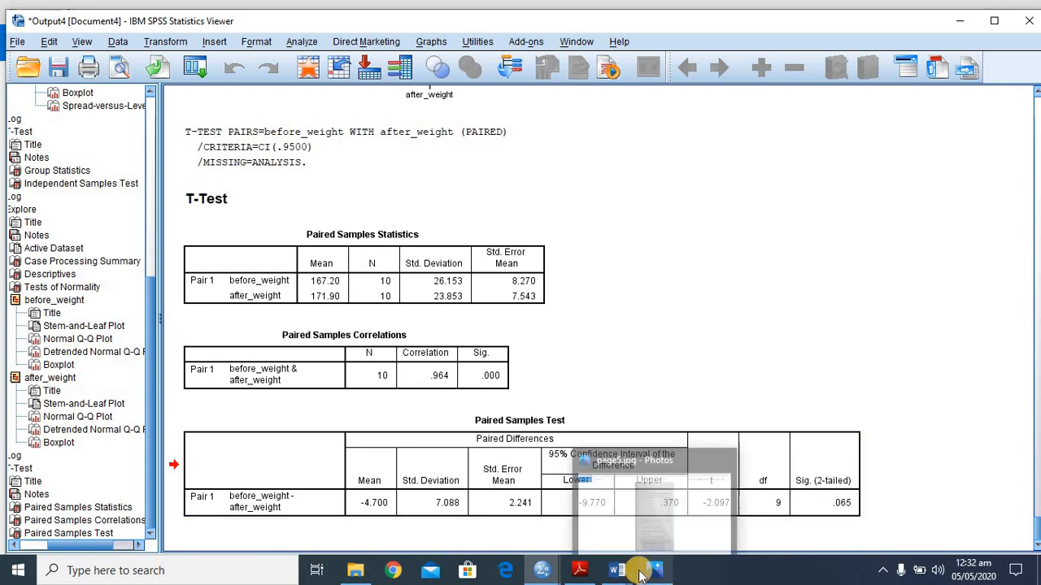
pyautogui.click(633, 491)
pyautogui.press('Left')
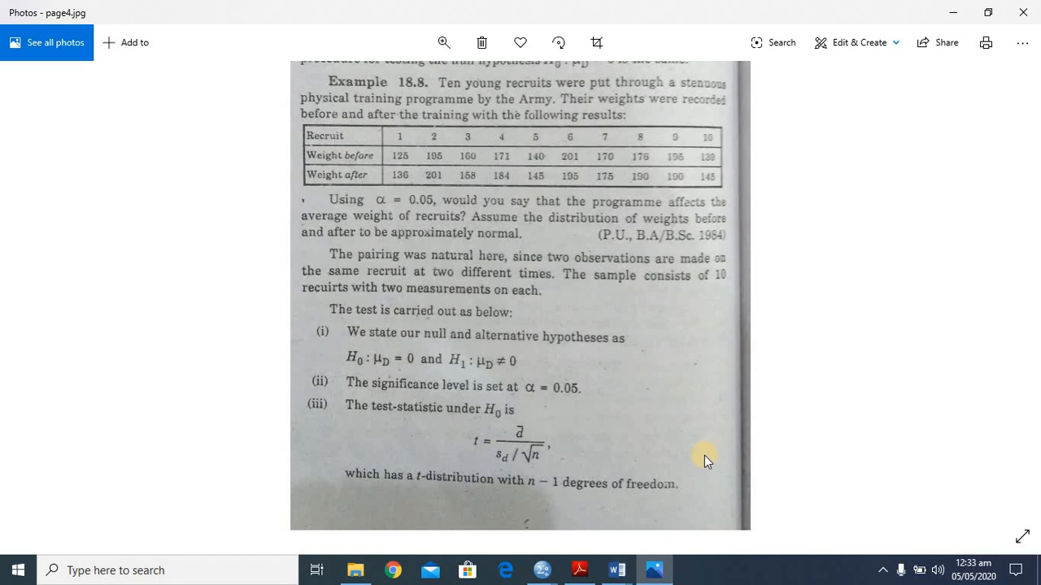
pyautogui.click(617, 570)
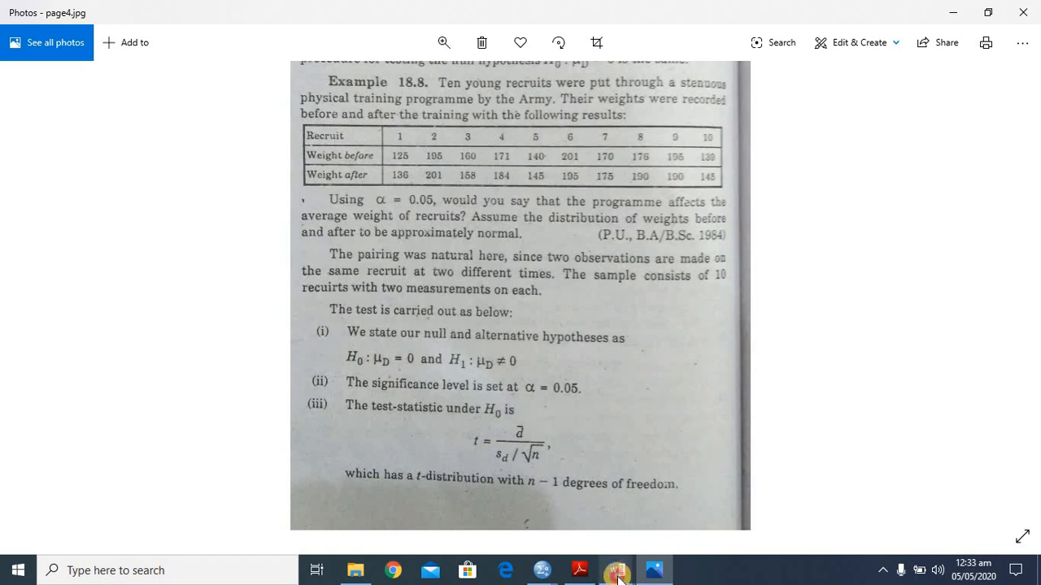
pyautogui.click(699, 510)
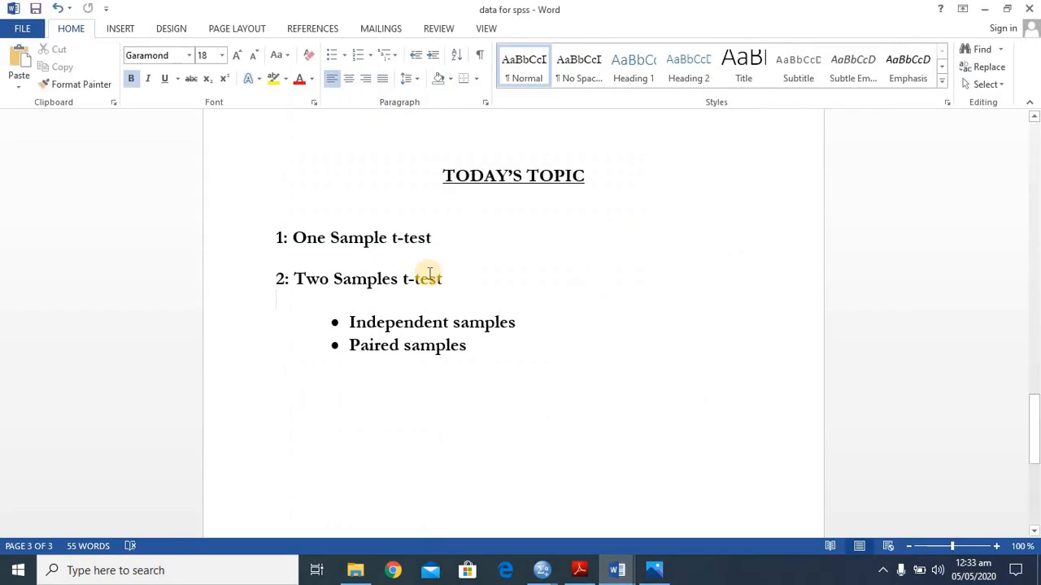